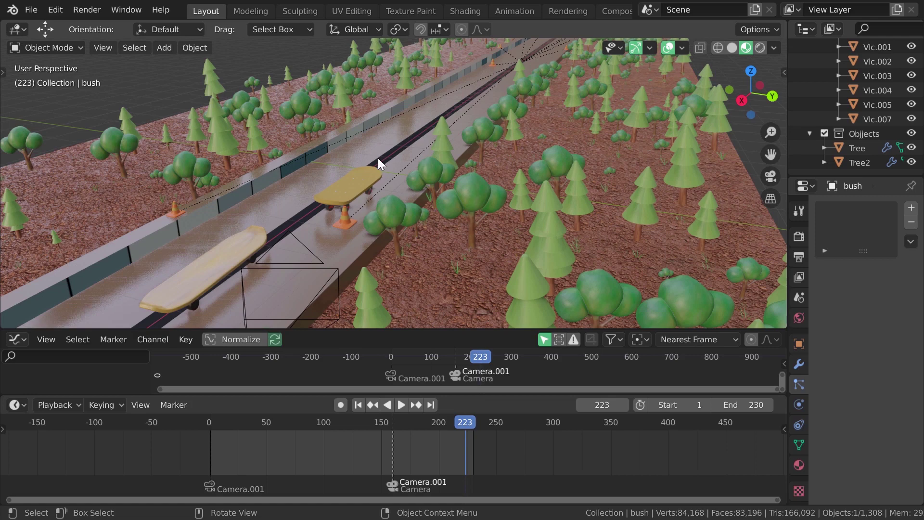
Zoom and orbit the viewport to take in the whole terrain strip of the road scene.
{"action": "scroll", "coordinate": [378, 158], "scroll_direction": "down", "scroll_amount": 4}
{"action": "mouse_move", "coordinate": [387, 186]}
{"action": "middle_mouse_down"}
{"action": "mouse_move", "coordinate": [383, 200]}
{"action": "mouse_move", "coordinate": [555, 202]}
{"action": "middle_mouse_up"}
{"action": "scroll", "coordinate": [487, 204], "scroll_direction": "up", "scroll_amount": 3}
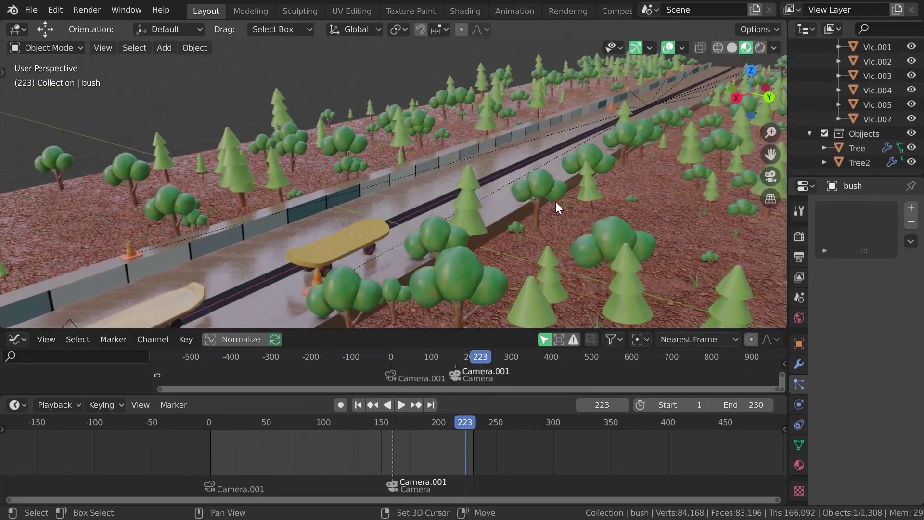
{"action": "scroll", "coordinate": [555, 201], "scroll_direction": "up", "scroll_amount": 2}
Switch the viewport to Solid shading and orbit to look down the road.
{"action": "left_click", "coordinate": [731, 47]}
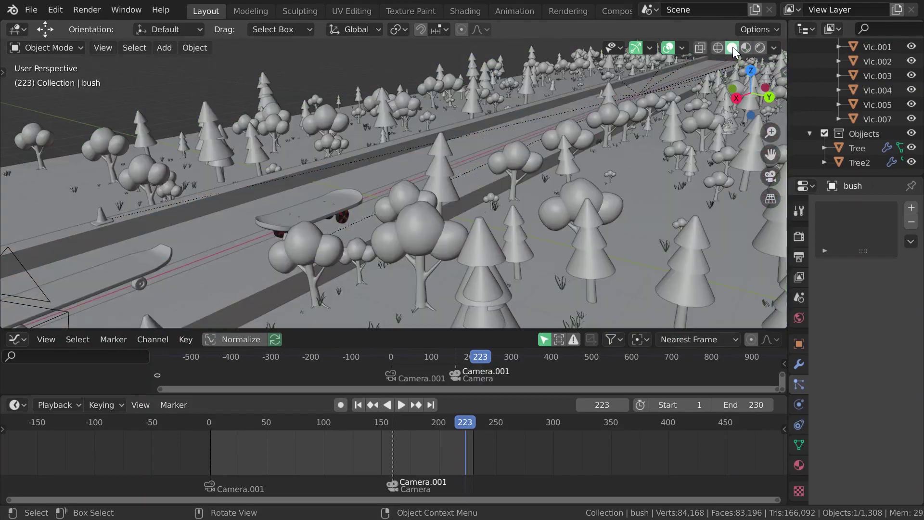
{"action": "mouse_move", "coordinate": [506, 185]}
{"action": "middle_mouse_down"}
{"action": "mouse_move", "coordinate": [541, 199]}
{"action": "mouse_move", "coordinate": [665, 190]}
{"action": "mouse_move", "coordinate": [491, 206]}
{"action": "mouse_move", "coordinate": [499, 239]}
{"action": "mouse_move", "coordinate": [537, 222]}
{"action": "mouse_move", "coordinate": [515, 242]}
{"action": "mouse_move", "coordinate": [516, 310]}
{"action": "mouse_move", "coordinate": [459, 274]}
{"action": "mouse_move", "coordinate": [489, 234]}
{"action": "mouse_move", "coordinate": [481, 269]}
{"action": "middle_mouse_up"}
{"action": "scroll", "coordinate": [537, 222], "scroll_direction": "up", "scroll_amount": 2}
Rewind the animation to frame 0 and orbit for a closer view of the road.
{"action": "mouse_move", "coordinate": [474, 439]}
{"action": "left_mouse_down"}
{"action": "mouse_move", "coordinate": [422, 415]}
{"action": "mouse_move", "coordinate": [202, 410]}
{"action": "left_mouse_up"}
{"action": "scroll", "coordinate": [468, 208], "scroll_direction": "down", "scroll_amount": 2}
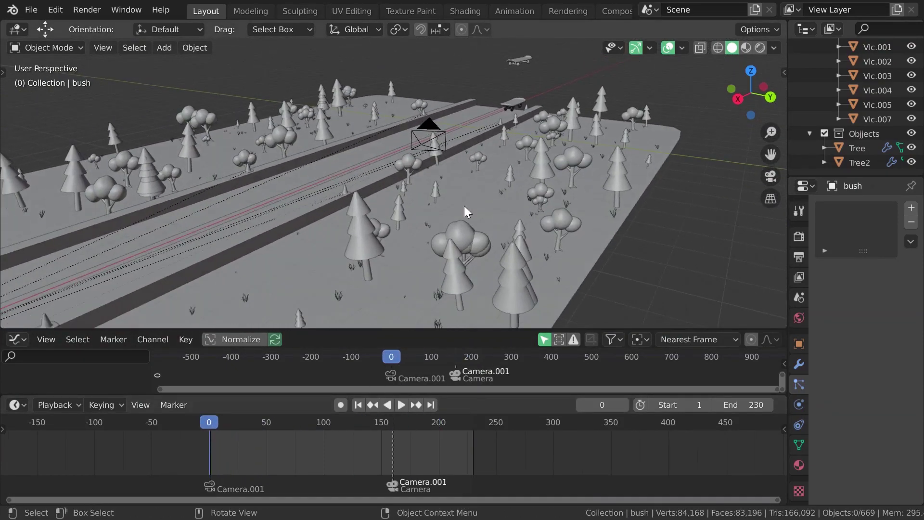
{"action": "mouse_move", "coordinate": [465, 205]}
{"action": "middle_mouse_down"}
{"action": "mouse_move", "coordinate": [470, 232]}
{"action": "mouse_move", "coordinate": [491, 255]}
{"action": "mouse_move", "coordinate": [407, 369]}
{"action": "middle_mouse_up"}
{"action": "scroll", "coordinate": [472, 262], "scroll_direction": "down", "scroll_amount": 3}
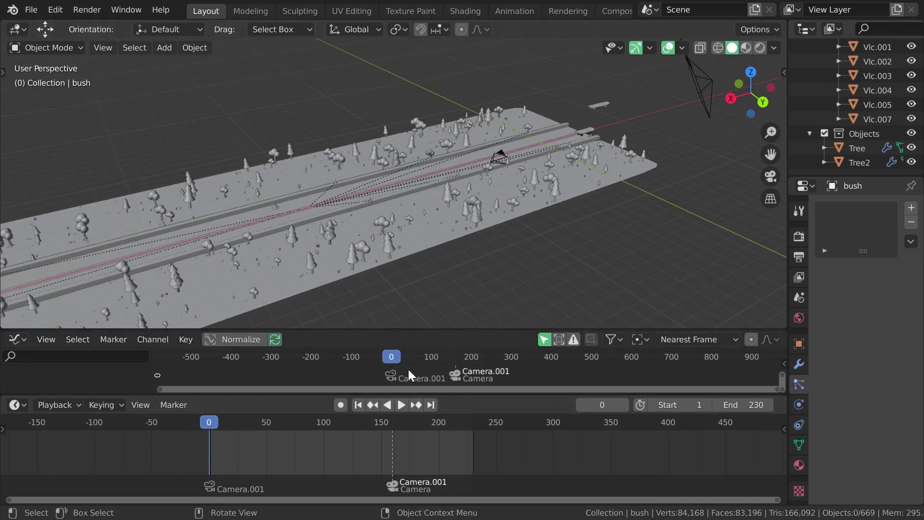
{"action": "mouse_move", "coordinate": [419, 294]}
{"action": "middle_mouse_down"}
{"action": "mouse_move", "coordinate": [497, 230]}
{"action": "mouse_move", "coordinate": [535, 216]}
{"action": "mouse_move", "coordinate": [519, 220]}
{"action": "middle_mouse_up"}
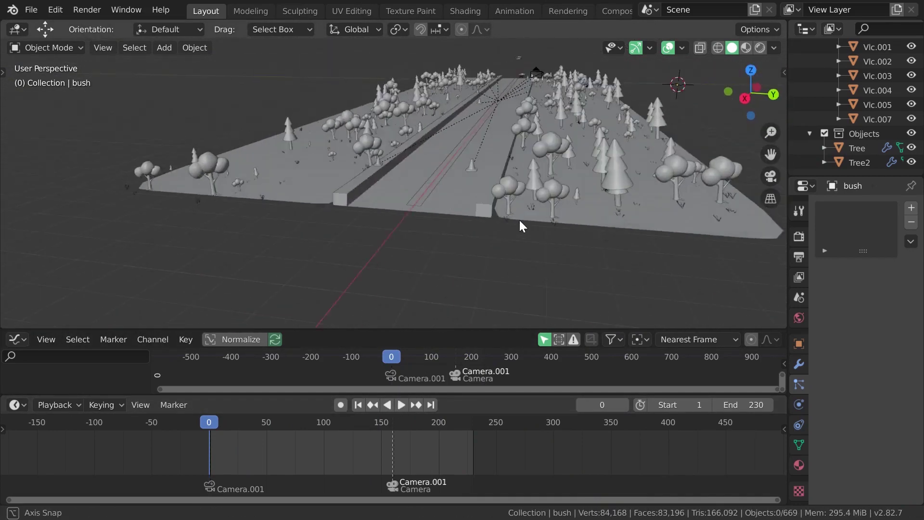
Play the animation, pause at frame 189, then inspect the road from above and low over the trees.
{"action": "left_click", "coordinate": [400, 404]}
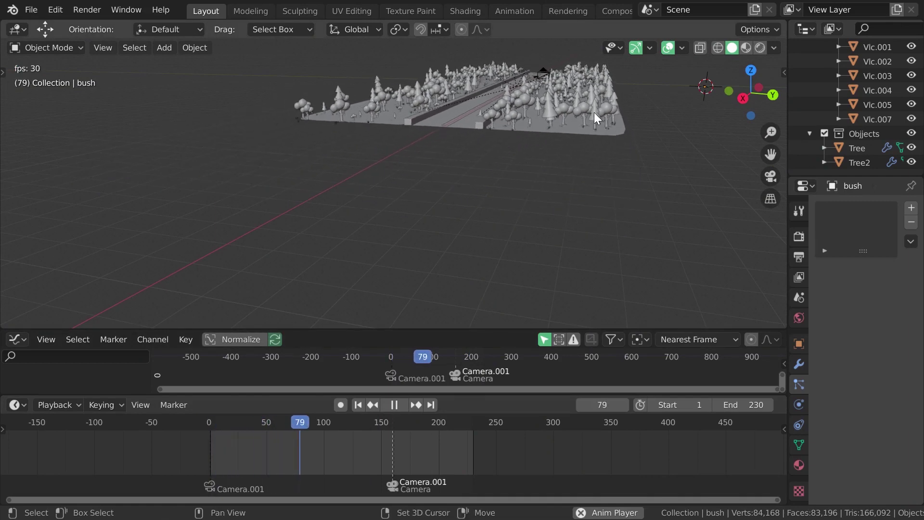
{"action": "middle_click_drag", "start_coordinate": [594, 112], "coordinate": [571, 210], "text": "shift"}
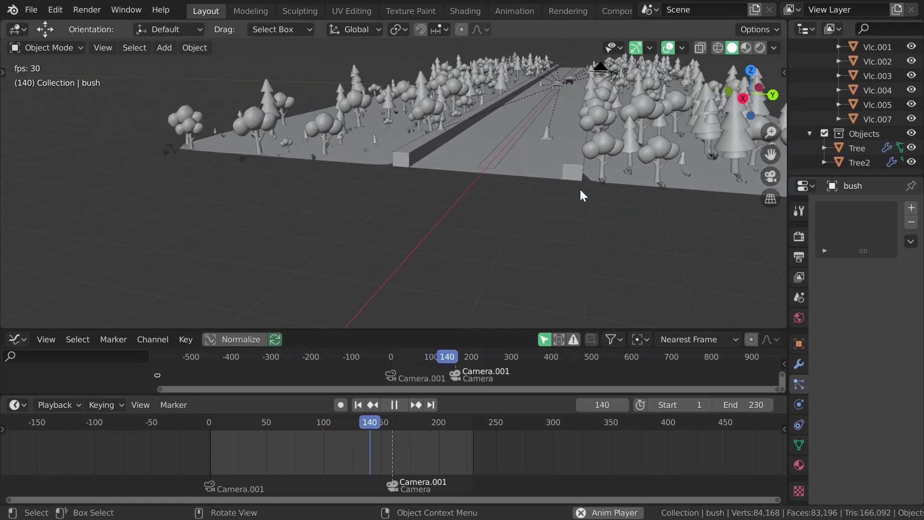
{"action": "left_click", "coordinate": [395, 405]}
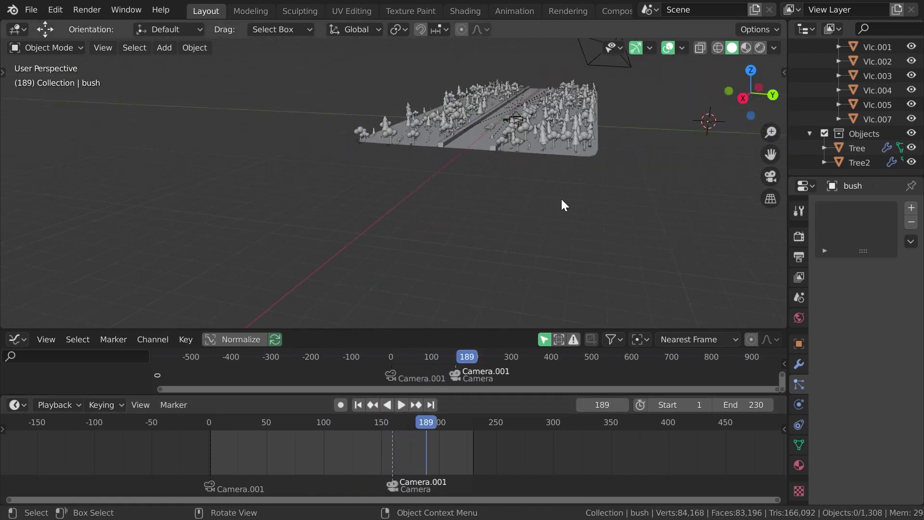
{"action": "scroll", "coordinate": [561, 197], "scroll_direction": "up", "scroll_amount": 5}
{"action": "mouse_move", "coordinate": [581, 189]}
{"action": "middle_mouse_down"}
{"action": "mouse_move", "coordinate": [514, 199]}
{"action": "mouse_move", "coordinate": [584, 238]}
{"action": "mouse_move", "coordinate": [541, 256]}
{"action": "mouse_move", "coordinate": [697, 142]}
{"action": "middle_mouse_up"}
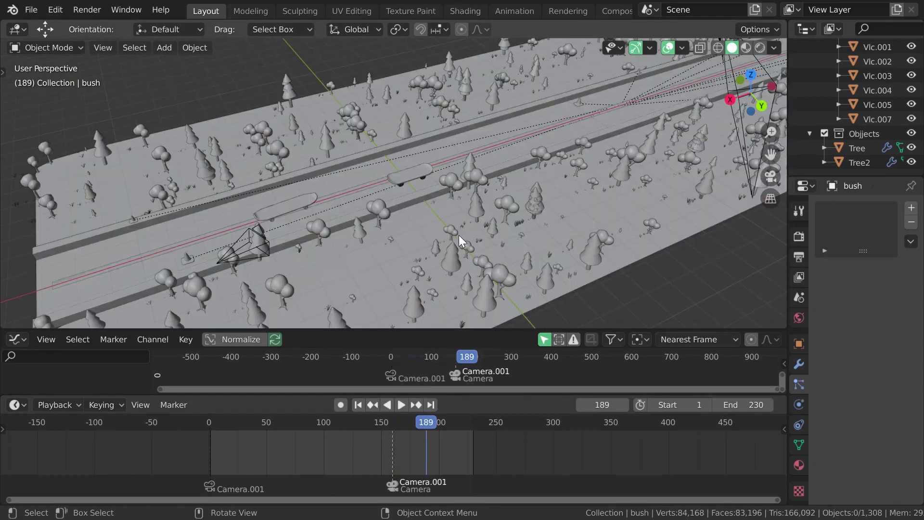
{"action": "middle_click_drag", "start_coordinate": [458, 235], "coordinate": [453, 227]}
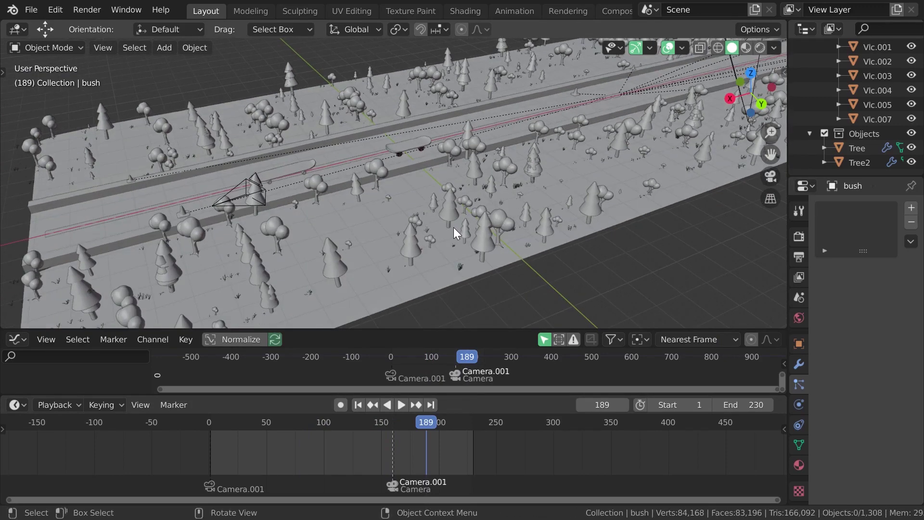
{"action": "scroll", "coordinate": [453, 228], "scroll_direction": "up", "scroll_amount": 4}
{"action": "scroll", "coordinate": [473, 237], "scroll_direction": "up", "scroll_amount": 2}
{"action": "scroll", "coordinate": [414, 248], "scroll_direction": "down", "scroll_amount": 5}
{"action": "scroll", "coordinate": [486, 225], "scroll_direction": "down", "scroll_amount": 1}
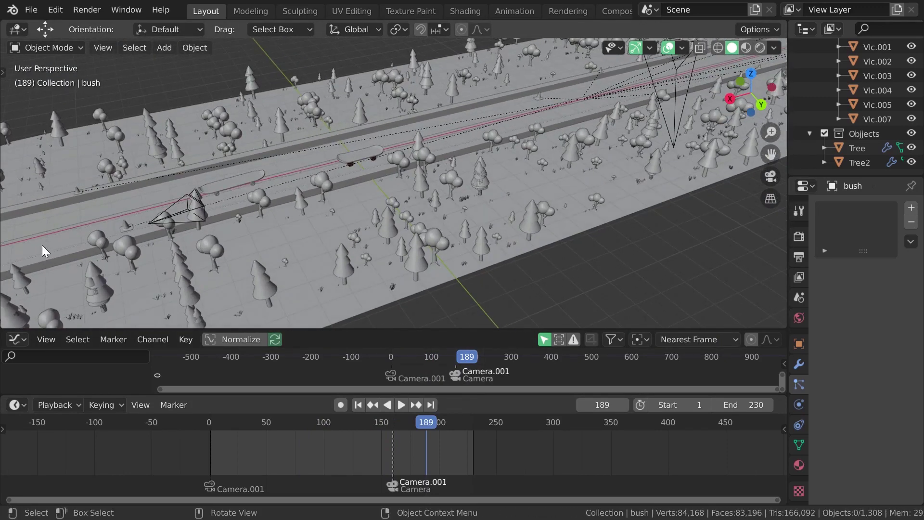
{"action": "scroll", "coordinate": [544, 192], "scroll_direction": "down", "scroll_amount": 5}
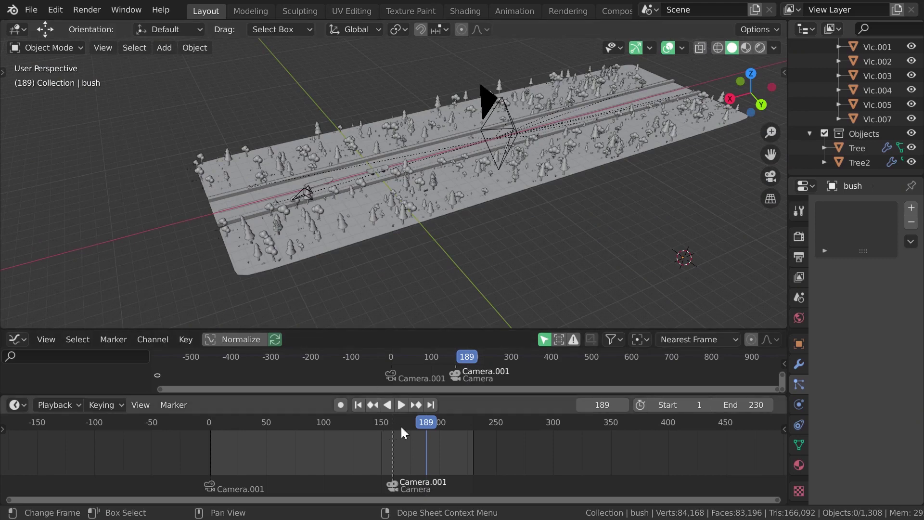
Play and stop the animation, scrub back to frame 6, and orbit to a new angle.
{"action": "left_click", "coordinate": [401, 406]}
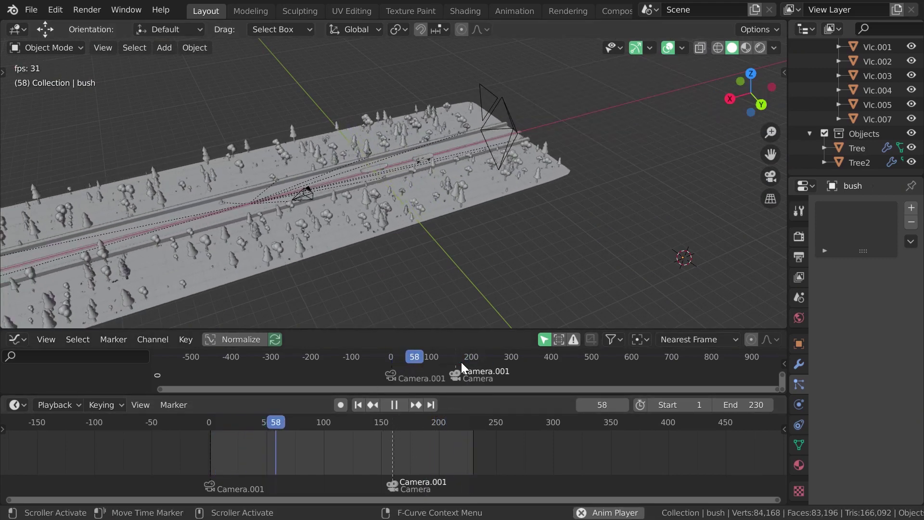
{"action": "left_click", "coordinate": [394, 405]}
{"action": "left_click_drag", "start_coordinate": [355, 428], "coordinate": [217, 423]}
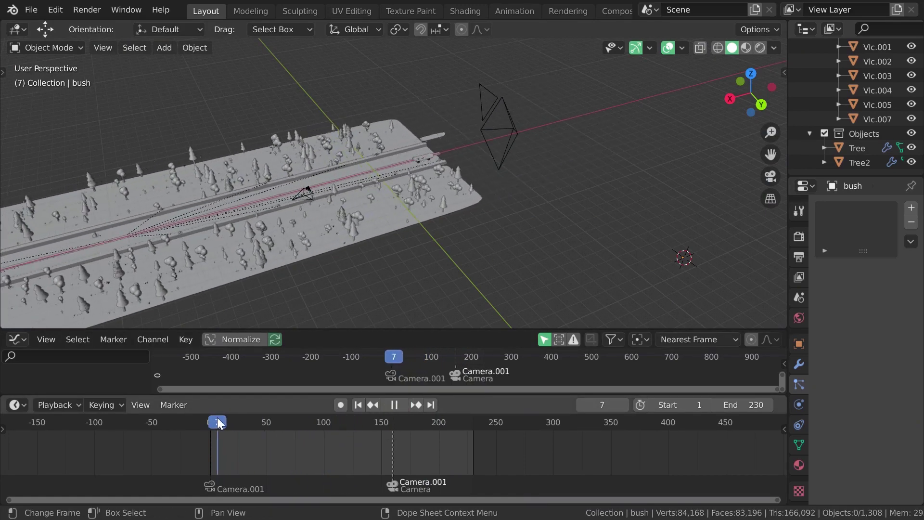
{"action": "mouse_move", "coordinate": [410, 222]}
{"action": "middle_mouse_down"}
{"action": "mouse_move", "coordinate": [556, 208]}
{"action": "mouse_move", "coordinate": [496, 273]}
{"action": "middle_mouse_up"}
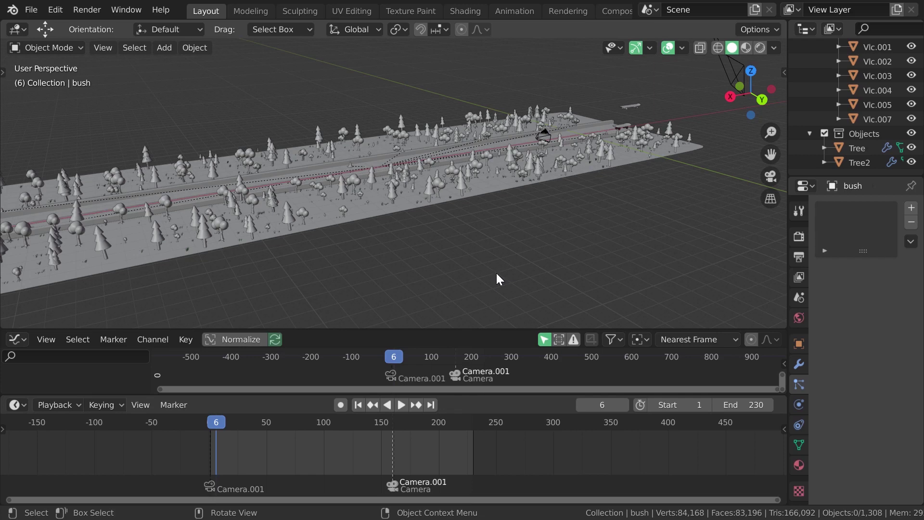
{"action": "scroll", "coordinate": [536, 235], "scroll_direction": "up", "scroll_amount": 3}
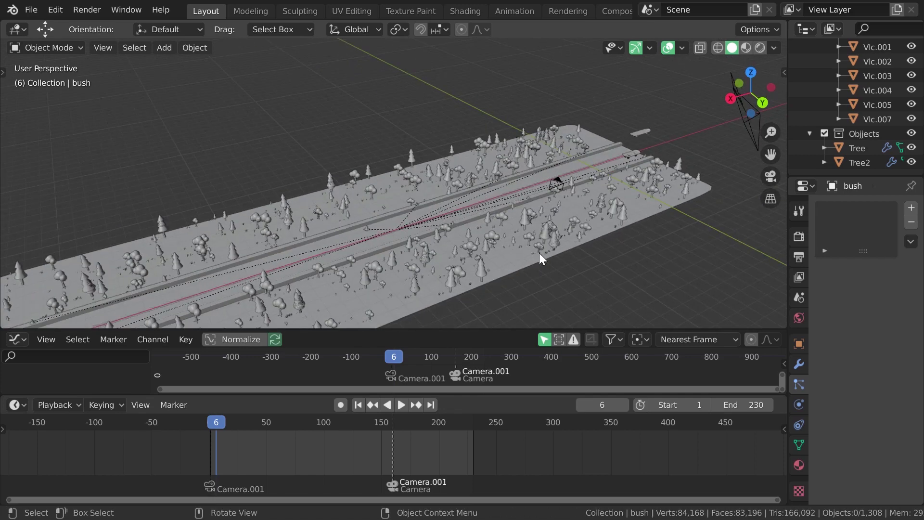
{"action": "scroll", "coordinate": [540, 253], "scroll_direction": "up", "scroll_amount": 2}
{"action": "scroll", "coordinate": [545, 219], "scroll_direction": "up", "scroll_amount": 2}
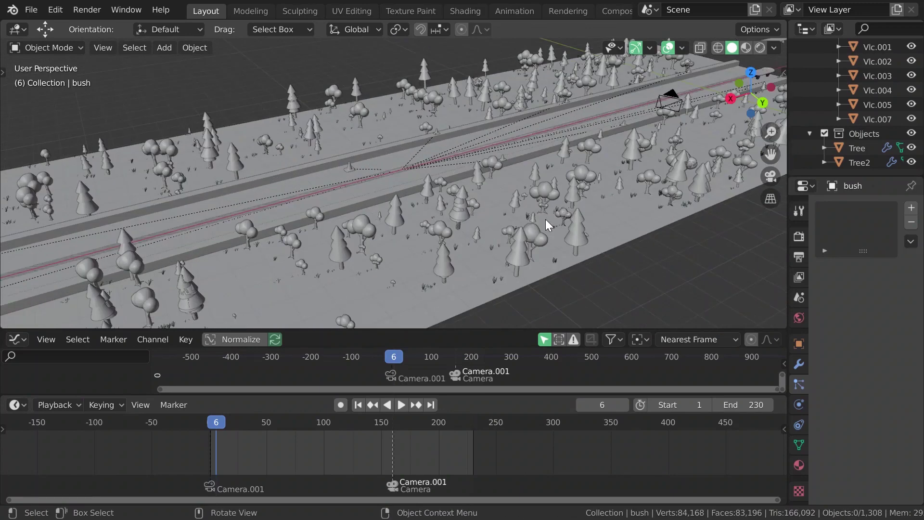
Jump the animation to frame 112 and zoom in on the road.
{"action": "left_click_drag", "start_coordinate": [227, 422], "coordinate": [337, 422]}
{"action": "scroll", "coordinate": [551, 204], "scroll_direction": "up", "scroll_amount": 1}
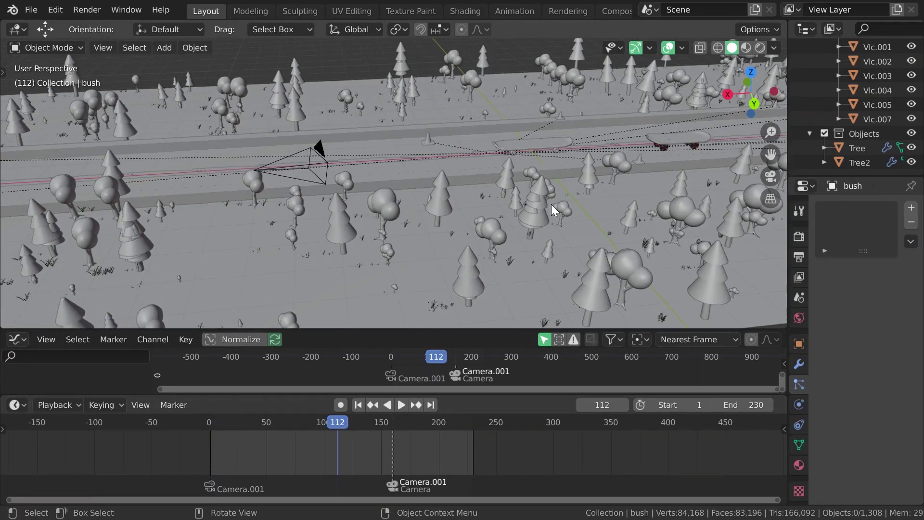
{"action": "scroll", "coordinate": [560, 209], "scroll_direction": "up", "scroll_amount": 1}
{"action": "scroll", "coordinate": [614, 216], "scroll_direction": "up", "scroll_amount": 1}
{"action": "scroll", "coordinate": [612, 217], "scroll_direction": "up", "scroll_amount": 2}
{"action": "scroll", "coordinate": [609, 219], "scroll_direction": "up", "scroll_amount": 1}
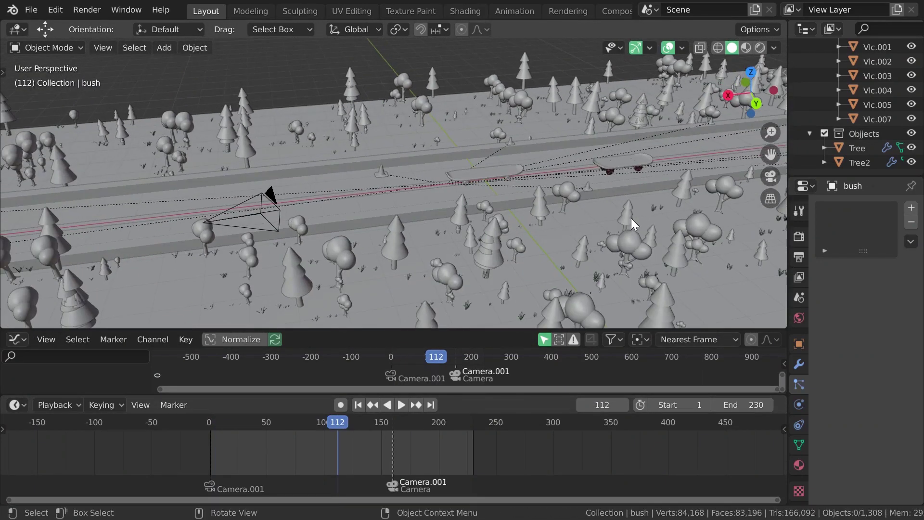
{"action": "scroll", "coordinate": [608, 217], "scroll_direction": "up", "scroll_amount": 1}
{"action": "scroll", "coordinate": [604, 236], "scroll_direction": "up", "scroll_amount": 2}
{"action": "scroll", "coordinate": [602, 245], "scroll_direction": "down", "scroll_amount": 5}
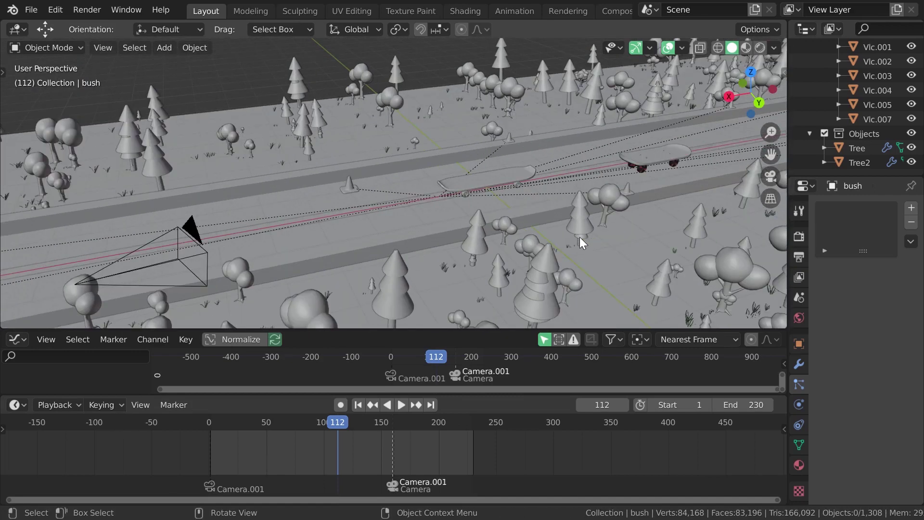
{"action": "scroll", "coordinate": [585, 249], "scroll_direction": "up", "scroll_amount": 1}
{"action": "scroll", "coordinate": [577, 254], "scroll_direction": "down", "scroll_amount": 1}
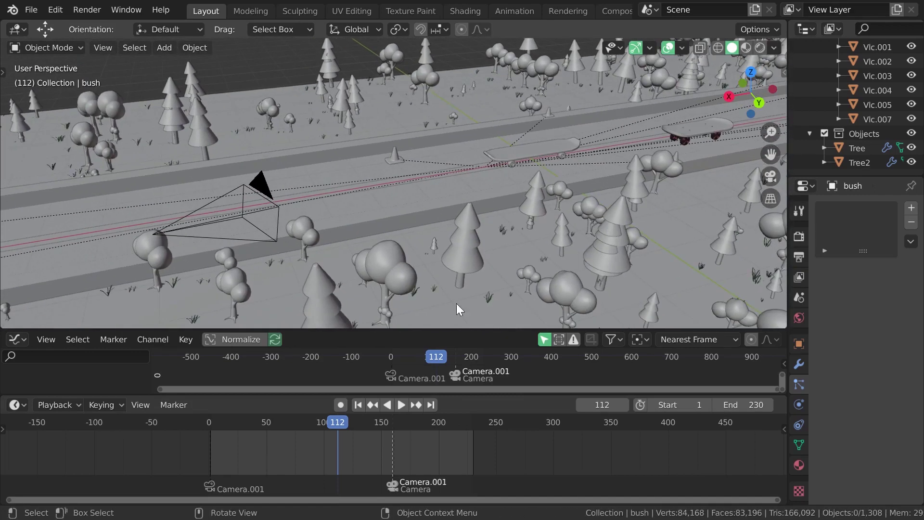
{"action": "scroll", "coordinate": [456, 303], "scroll_direction": "down", "scroll_amount": 3}
{"action": "scroll", "coordinate": [249, 164], "scroll_direction": "up", "scroll_amount": 2}
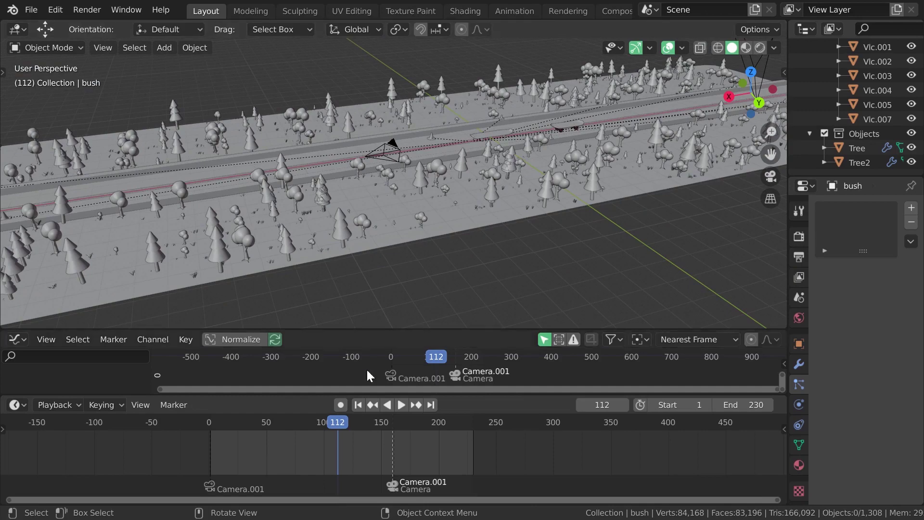
Scrub back to about frame 33, stop at 89, then scrub through frame 101 to about 159.
{"action": "mouse_move", "coordinate": [338, 425]}
{"action": "left_mouse_down"}
{"action": "mouse_move", "coordinate": [253, 421]}
{"action": "mouse_move", "coordinate": [357, 427]}
{"action": "mouse_move", "coordinate": [283, 429]}
{"action": "mouse_move", "coordinate": [315, 435]}
{"action": "mouse_move", "coordinate": [378, 433]}
{"action": "mouse_move", "coordinate": [311, 428]}
{"action": "left_mouse_up"}
{"action": "key", "text": "space"}
{"action": "scroll", "coordinate": [549, 190], "scroll_direction": "up", "scroll_amount": 3}
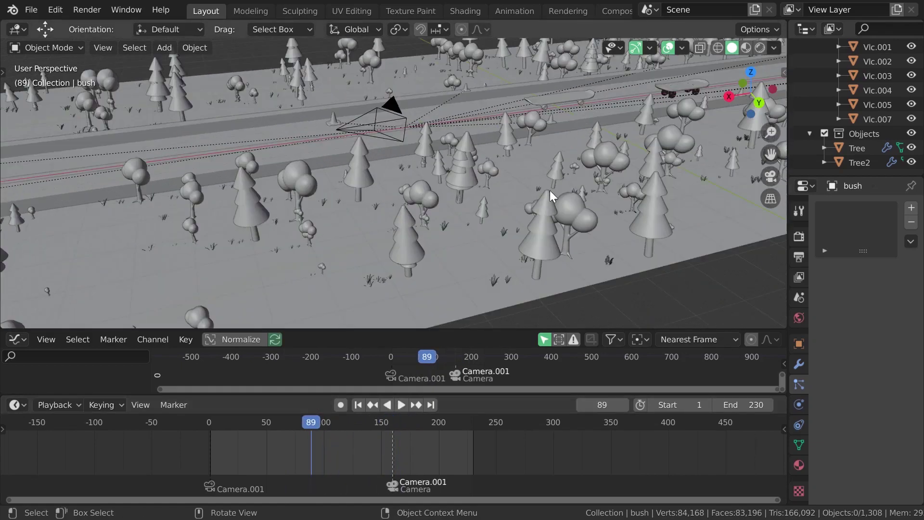
{"action": "scroll", "coordinate": [578, 193], "scroll_direction": "up", "scroll_amount": 3}
{"action": "middle_click_drag", "start_coordinate": [575, 194], "coordinate": [453, 228]}
{"action": "left_click_drag", "start_coordinate": [361, 424], "coordinate": [325, 424]}
{"action": "scroll", "coordinate": [605, 170], "scroll_direction": "up", "scroll_amount": 3}
{"action": "middle_click_drag", "start_coordinate": [606, 172], "coordinate": [590, 175]}
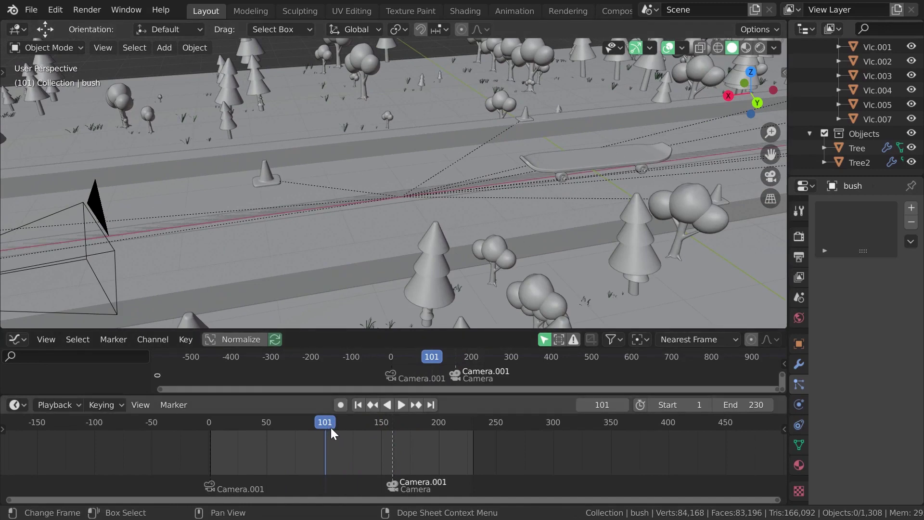
{"action": "left_click_drag", "start_coordinate": [327, 428], "coordinate": [415, 430]}
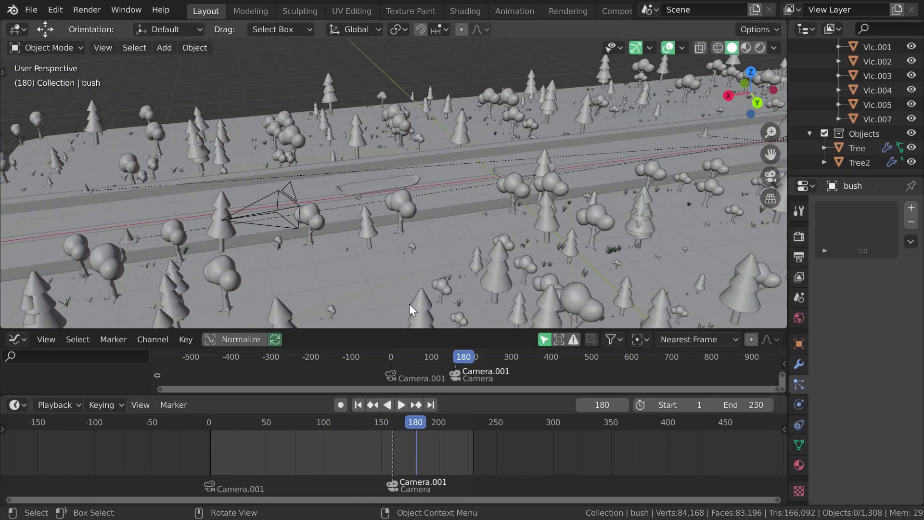
Look through the active camera and scrub back to watch the other camera take over.
{"action": "key", "text": "KP_0"}
{"action": "scroll", "coordinate": [439, 296], "scroll_direction": "up", "scroll_amount": 3}
{"action": "scroll", "coordinate": [458, 239], "scroll_direction": "up", "scroll_amount": 1}
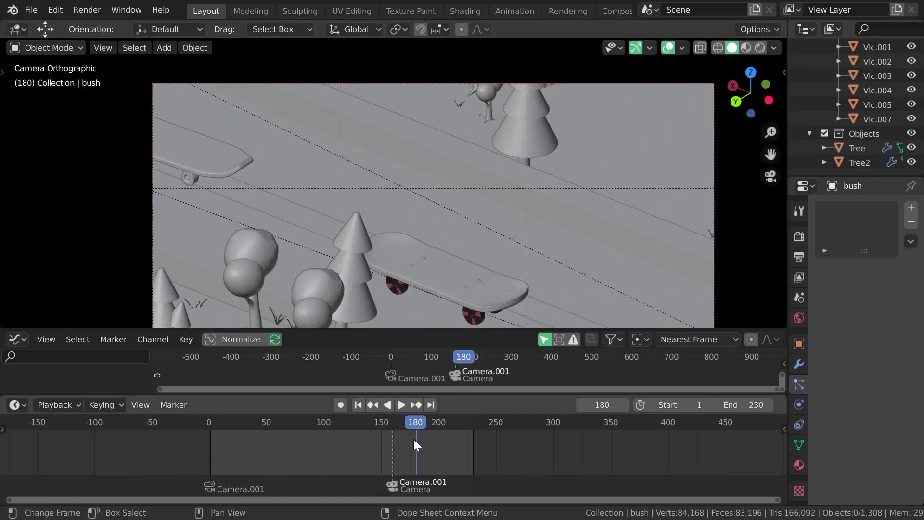
{"action": "mouse_move", "coordinate": [413, 439]}
{"action": "left_mouse_down"}
{"action": "mouse_move", "coordinate": [375, 431]}
{"action": "mouse_move", "coordinate": [214, 441]}
{"action": "mouse_move", "coordinate": [292, 445]}
{"action": "left_mouse_up"}
{"action": "scroll", "coordinate": [425, 268], "scroll_direction": "down", "scroll_amount": 2}
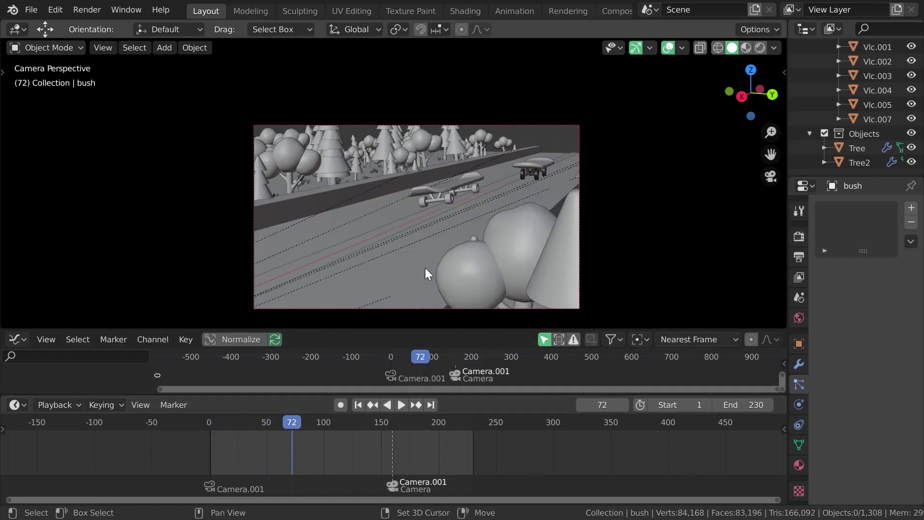
{"action": "middle_click_drag", "start_coordinate": [425, 267], "coordinate": [445, 245], "text": "shift"}
{"action": "scroll", "coordinate": [445, 245], "scroll_direction": "down", "scroll_amount": 1}
Scrub around frame 80, then back to frame 100 to switch cameras, and stop playback.
{"action": "left_click_drag", "start_coordinate": [292, 423], "coordinate": [416, 439]}
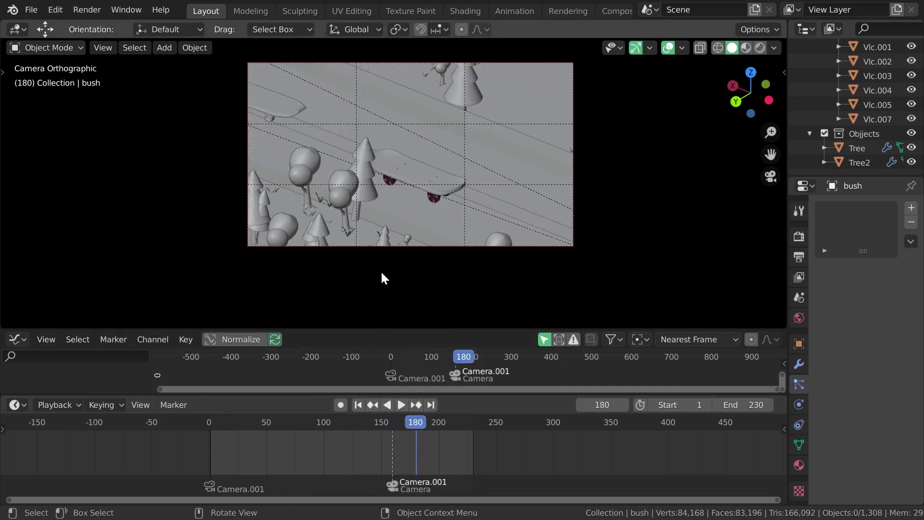
{"action": "middle_click_drag", "start_coordinate": [380, 270], "coordinate": [422, 244], "text": "shift"}
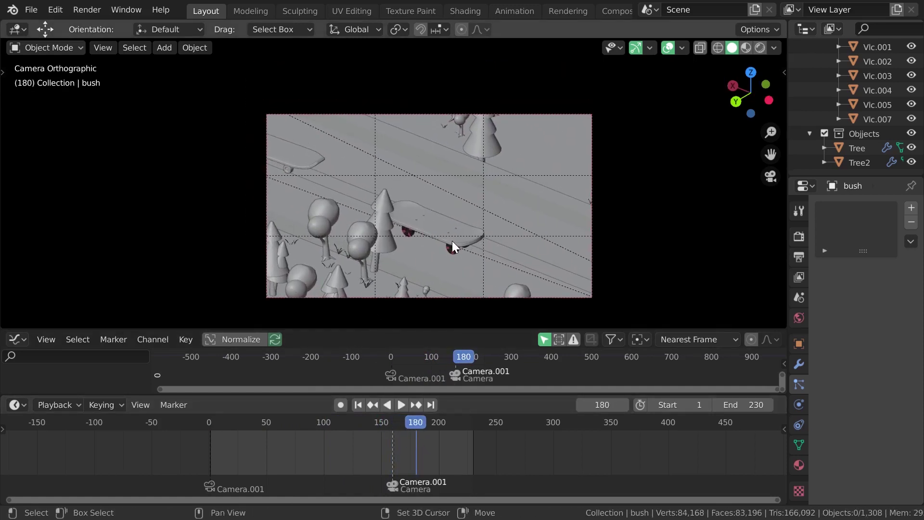
{"action": "scroll", "coordinate": [452, 240], "scroll_direction": "up", "scroll_amount": 2}
{"action": "mouse_move", "coordinate": [422, 434]}
{"action": "left_mouse_down"}
{"action": "mouse_move", "coordinate": [462, 435]}
{"action": "mouse_move", "coordinate": [246, 435]}
{"action": "mouse_move", "coordinate": [385, 439]}
{"action": "left_mouse_up"}
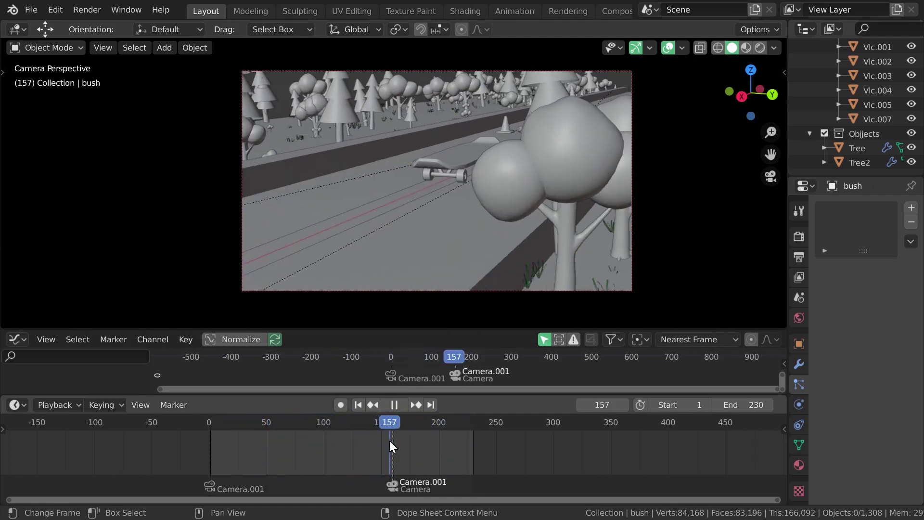
{"action": "key", "text": "space"}
Orbit out to a wide elevated view of the road while stepping forward two frames.
{"action": "scroll", "coordinate": [442, 217], "scroll_direction": "down", "scroll_amount": 2}
{"action": "mouse_move", "coordinate": [440, 231]}
{"action": "middle_mouse_down"}
{"action": "mouse_move", "coordinate": [473, 239]}
{"action": "mouse_move", "coordinate": [404, 332]}
{"action": "middle_mouse_up"}
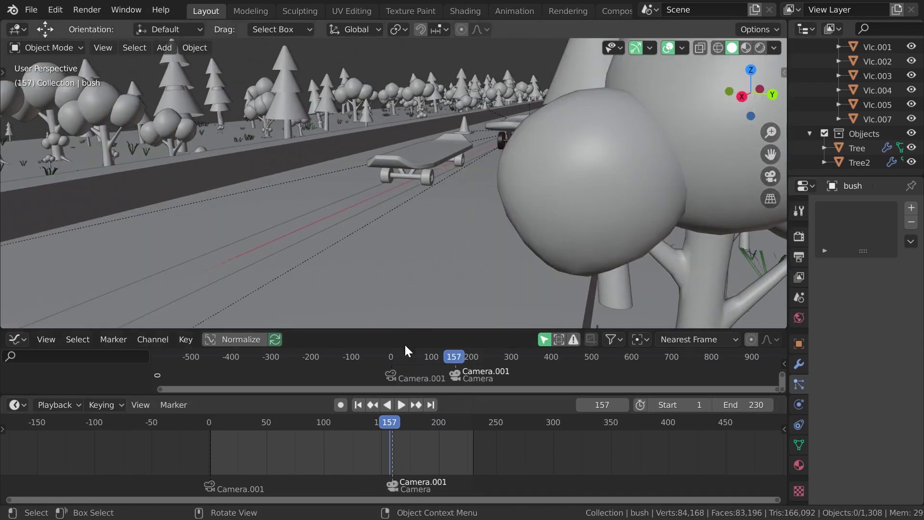
{"action": "scroll", "coordinate": [406, 321], "scroll_direction": "down", "scroll_amount": 3}
{"action": "scroll", "coordinate": [406, 321], "scroll_direction": "down", "scroll_amount": 2}
{"action": "key", "text": "Right"}
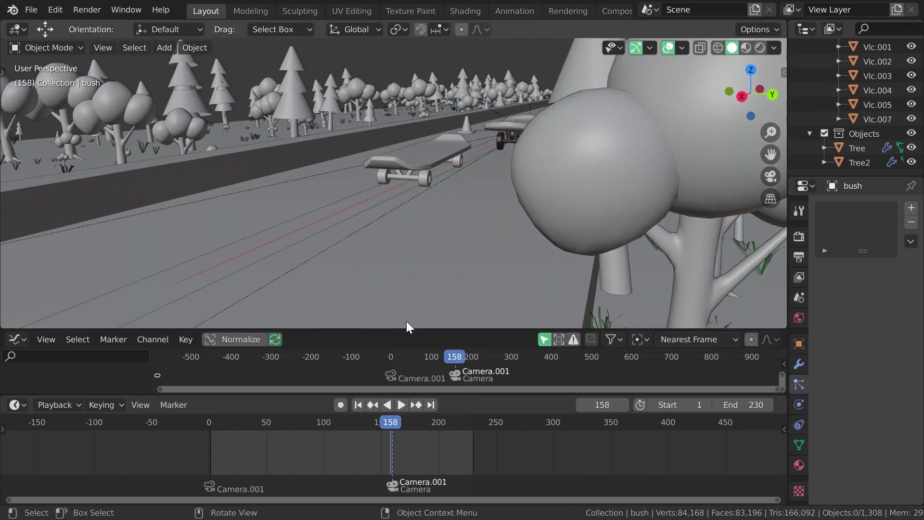
{"action": "mouse_move", "coordinate": [407, 321]}
{"action": "middle_mouse_down"}
{"action": "mouse_move", "coordinate": [501, 207]}
{"action": "mouse_move", "coordinate": [416, 236]}
{"action": "middle_mouse_up"}
{"action": "scroll", "coordinate": [501, 207], "scroll_direction": "down", "scroll_amount": 3}
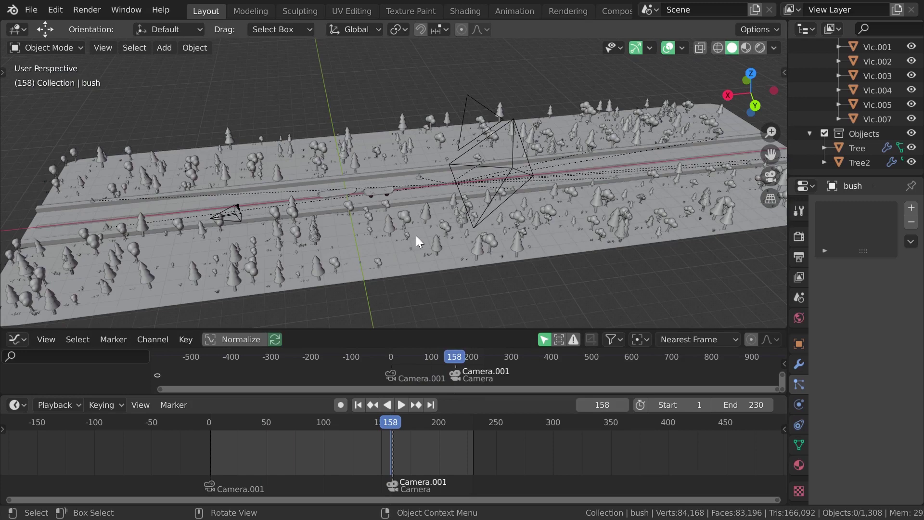
{"action": "key", "text": "Right"}
Return to the active camera view and play the animation from around frame 58.
{"action": "key", "text": "KP_0"}
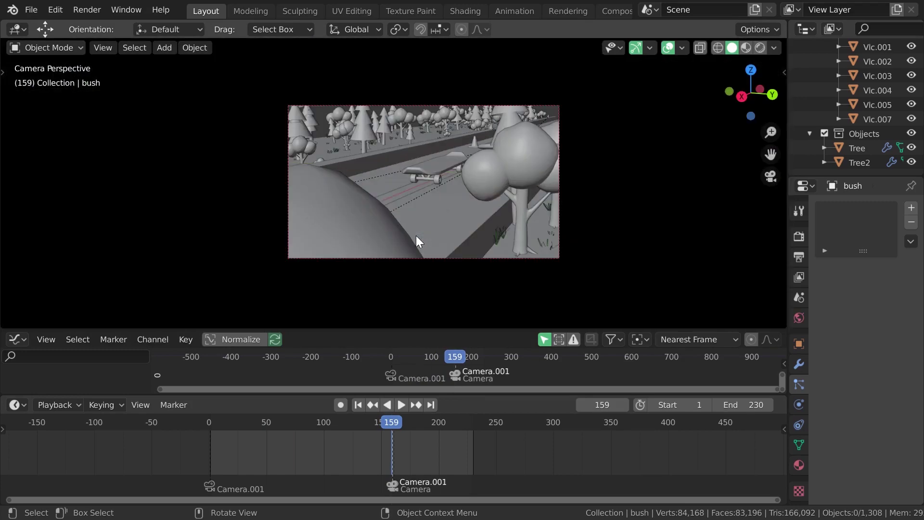
{"action": "mouse_move", "coordinate": [396, 425]}
{"action": "left_mouse_down"}
{"action": "mouse_move", "coordinate": [277, 435]}
{"action": "mouse_move", "coordinate": [391, 444]}
{"action": "left_mouse_up"}
{"action": "key", "text": "space"}
{"action": "scroll", "coordinate": [503, 187], "scroll_direction": "up", "scroll_amount": 2}
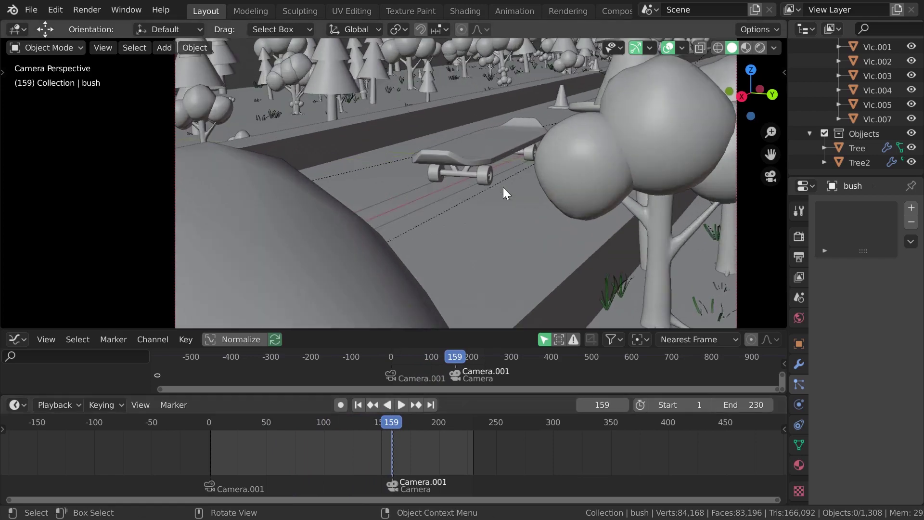
{"action": "scroll", "coordinate": [520, 199], "scroll_direction": "down", "scroll_amount": 2}
{"action": "scroll", "coordinate": [413, 476], "scroll_direction": "up", "scroll_amount": 2}
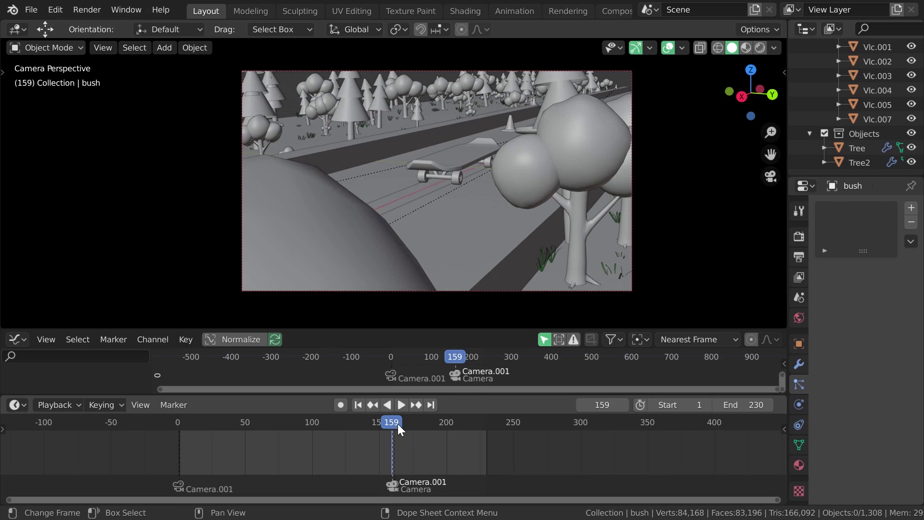
Scrub to around frame 170, then orbit out of the camera view over the road.
{"action": "mouse_move", "coordinate": [398, 424]}
{"action": "left_mouse_down"}
{"action": "mouse_move", "coordinate": [435, 429]}
{"action": "mouse_move", "coordinate": [286, 424]}
{"action": "mouse_move", "coordinate": [424, 426]}
{"action": "mouse_move", "coordinate": [325, 428]}
{"action": "mouse_move", "coordinate": [386, 428]}
{"action": "left_mouse_up"}
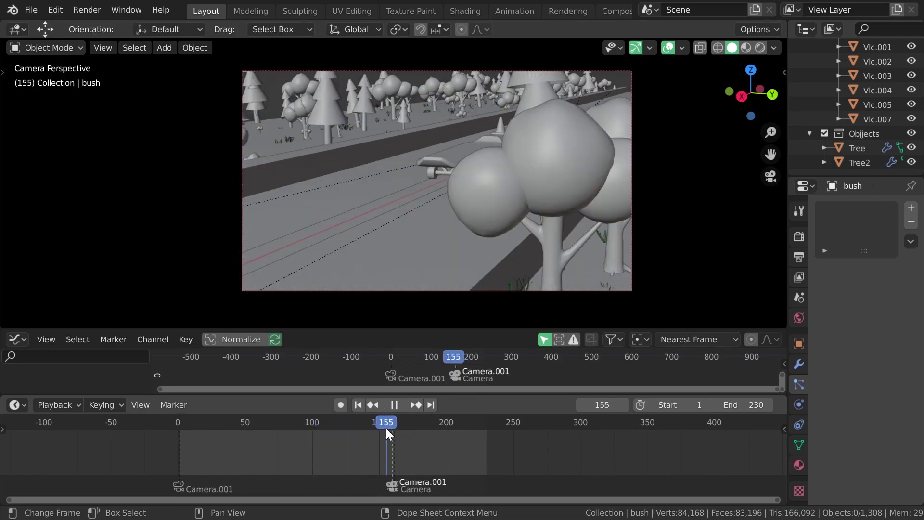
{"action": "scroll", "coordinate": [451, 225], "scroll_direction": "down", "scroll_amount": 3}
{"action": "mouse_move", "coordinate": [451, 225]}
{"action": "middle_mouse_down"}
{"action": "mouse_move", "coordinate": [454, 243]}
{"action": "mouse_move", "coordinate": [484, 253]}
{"action": "mouse_move", "coordinate": [456, 264]}
{"action": "mouse_move", "coordinate": [518, 232]}
{"action": "mouse_move", "coordinate": [501, 245]}
{"action": "mouse_move", "coordinate": [522, 250]}
{"action": "mouse_move", "coordinate": [528, 236]}
{"action": "mouse_move", "coordinate": [498, 238]}
{"action": "mouse_move", "coordinate": [523, 237]}
{"action": "mouse_move", "coordinate": [506, 234]}
{"action": "mouse_move", "coordinate": [536, 265]}
{"action": "mouse_move", "coordinate": [535, 245]}
{"action": "mouse_move", "coordinate": [513, 265]}
{"action": "mouse_move", "coordinate": [541, 271]}
{"action": "middle_mouse_up"}
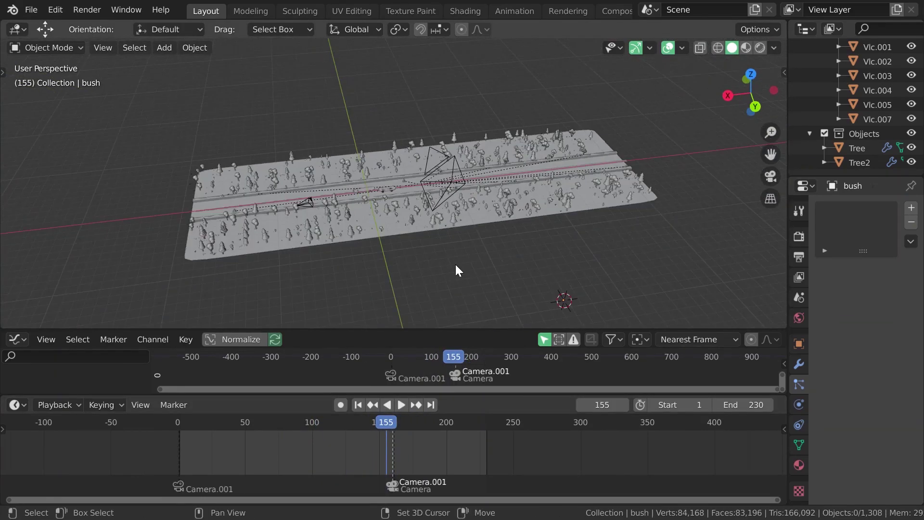
{"action": "scroll", "coordinate": [455, 265], "scroll_direction": "up", "scroll_amount": 3}
{"action": "scroll", "coordinate": [510, 261], "scroll_direction": "up", "scroll_amount": 2}
Select the Surrounding ground object, then replay the animation from the start while orbiting the road.
{"action": "left_click", "coordinate": [480, 262]}
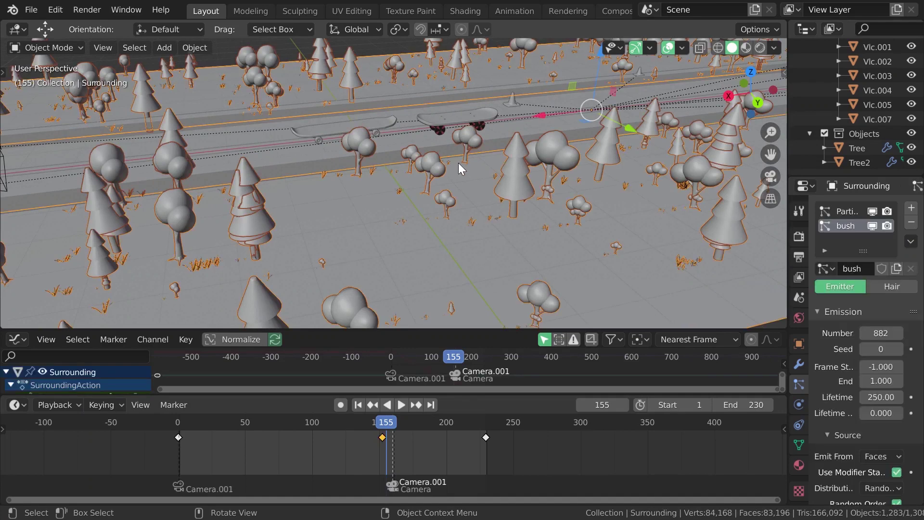
{"action": "scroll", "coordinate": [459, 163], "scroll_direction": "down", "scroll_amount": 5}
{"action": "mouse_move", "coordinate": [384, 427]}
{"action": "left_mouse_down"}
{"action": "mouse_move", "coordinate": [224, 421]}
{"action": "mouse_move", "coordinate": [393, 418]}
{"action": "mouse_move", "coordinate": [175, 414]}
{"action": "mouse_move", "coordinate": [370, 413]}
{"action": "mouse_move", "coordinate": [188, 411]}
{"action": "left_mouse_up"}
{"action": "key", "text": "space"}
{"action": "key", "text": "space"}
{"action": "mouse_move", "coordinate": [384, 241]}
{"action": "middle_mouse_down"}
{"action": "mouse_move", "coordinate": [570, 96]}
{"action": "mouse_move", "coordinate": [472, 142]}
{"action": "mouse_move", "coordinate": [436, 200]}
{"action": "mouse_move", "coordinate": [442, 266]}
{"action": "middle_mouse_up"}
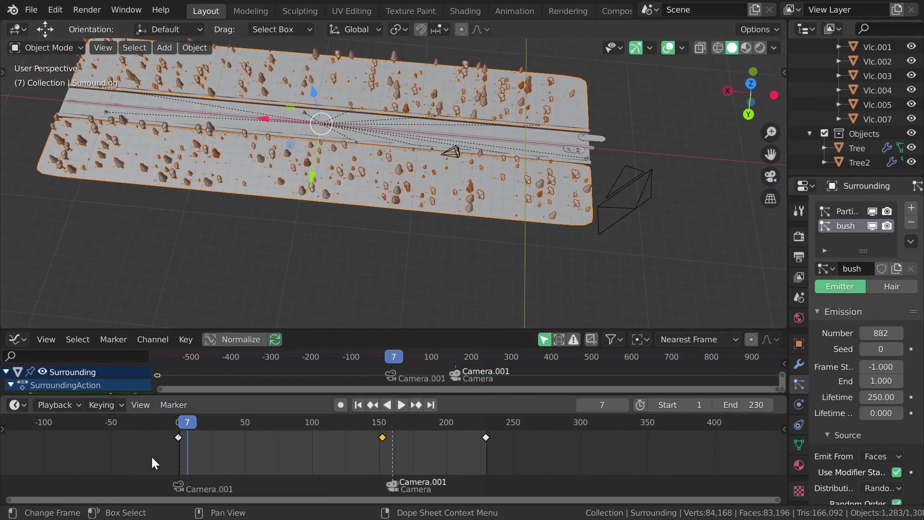
Move to frame 15, then pan and orbit to a low angle over the trees.
{"action": "mouse_move", "coordinate": [192, 427]}
{"action": "left_mouse_down"}
{"action": "mouse_move", "coordinate": [307, 438]}
{"action": "mouse_move", "coordinate": [165, 441]}
{"action": "mouse_move", "coordinate": [199, 444]}
{"action": "left_mouse_up"}
{"action": "scroll", "coordinate": [358, 183], "scroll_direction": "up", "scroll_amount": 2}
{"action": "scroll", "coordinate": [358, 201], "scroll_direction": "up", "scroll_amount": 2}
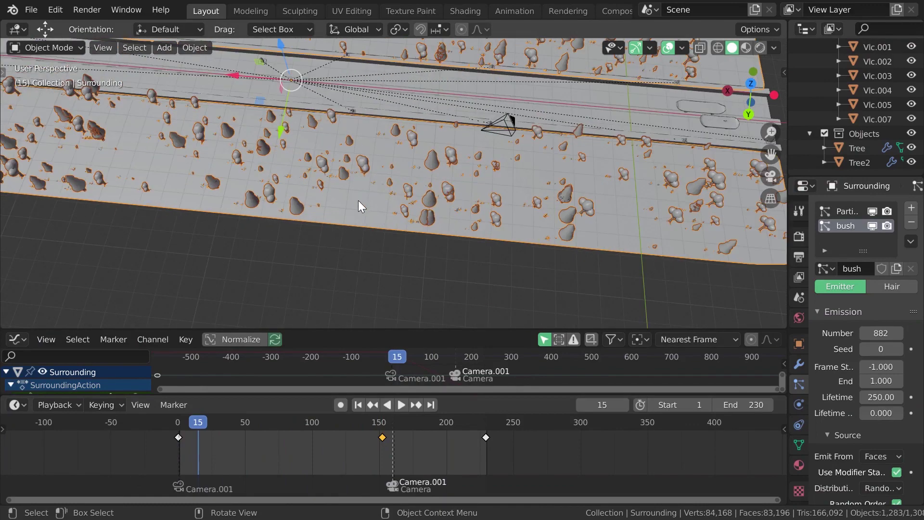
{"action": "mouse_move", "coordinate": [358, 200]}
{"action": "middle_mouse_down", "text": "shift"}
{"action": "mouse_move", "coordinate": [446, 236]}
{"action": "mouse_move", "coordinate": [393, 271]}
{"action": "middle_mouse_up", "text": "shift"}
{"action": "middle_click_drag", "start_coordinate": [454, 185], "coordinate": [450, 167]}
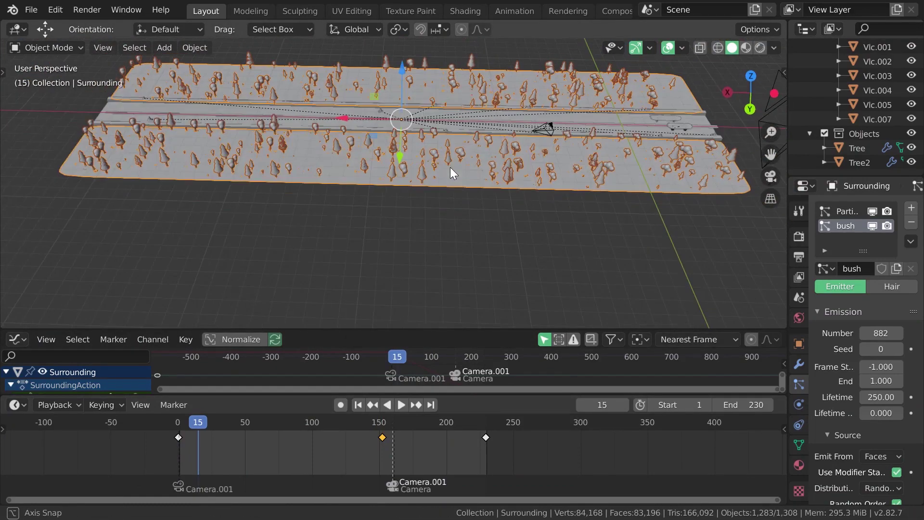
Scrub forward, stop playback at frame 174, and frame the road and grass.
{"action": "left_click_drag", "start_coordinate": [199, 427], "coordinate": [389, 448]}
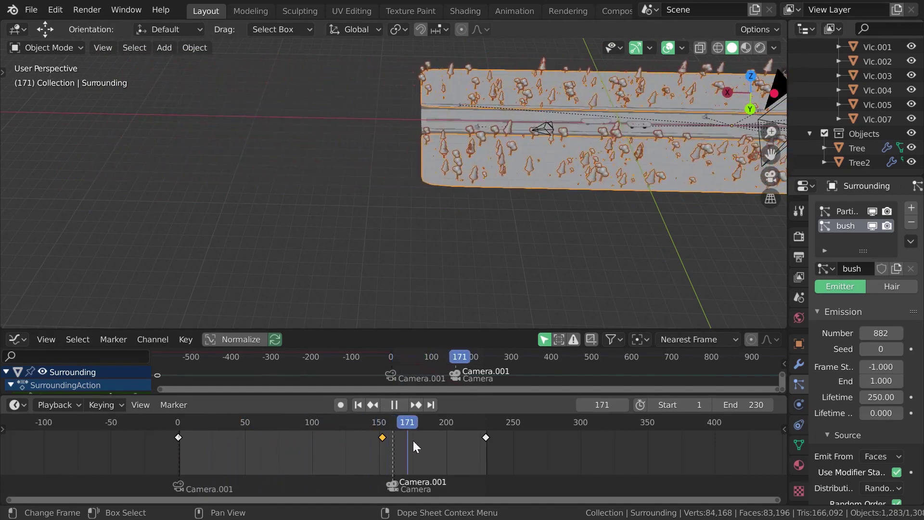
{"action": "key", "text": "space"}
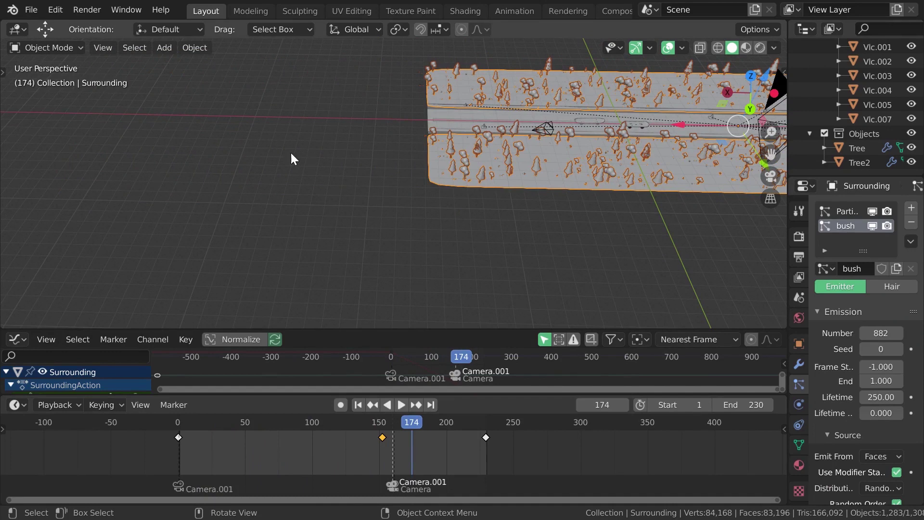
{"action": "mouse_move", "coordinate": [350, 220]}
{"action": "middle_mouse_down", "text": "shift"}
{"action": "mouse_move", "coordinate": [378, 182]}
{"action": "mouse_move", "coordinate": [485, 176]}
{"action": "mouse_move", "coordinate": [456, 164]}
{"action": "middle_mouse_up", "text": "shift"}
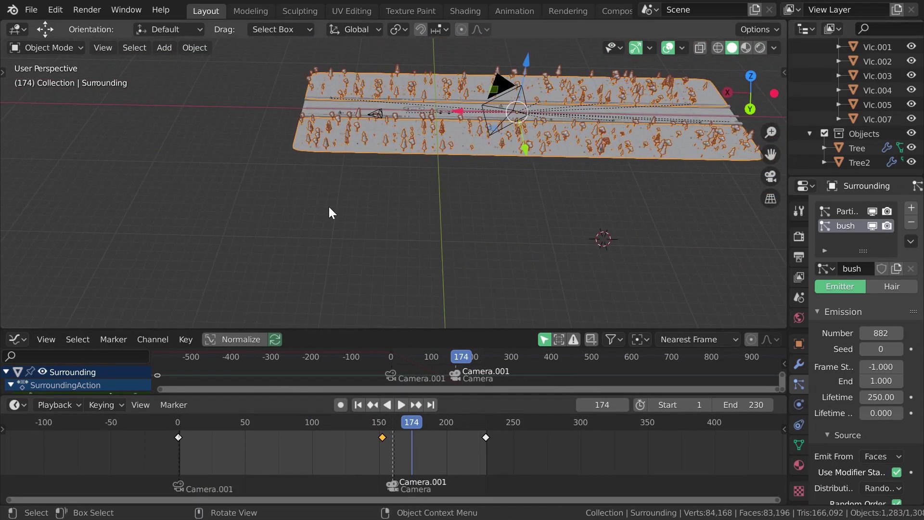
{"action": "mouse_move", "coordinate": [515, 227]}
{"action": "middle_mouse_down"}
{"action": "mouse_move", "coordinate": [479, 176]}
{"action": "mouse_move", "coordinate": [548, 195]}
{"action": "mouse_move", "coordinate": [519, 179]}
{"action": "mouse_move", "coordinate": [507, 189]}
{"action": "middle_mouse_up"}
Deselect the Surrounding road object and switch to the 3D cursor tool.
{"action": "scroll", "coordinate": [509, 191], "scroll_direction": "up", "scroll_amount": 2}
{"action": "scroll", "coordinate": [497, 202], "scroll_direction": "up", "scroll_amount": 2}
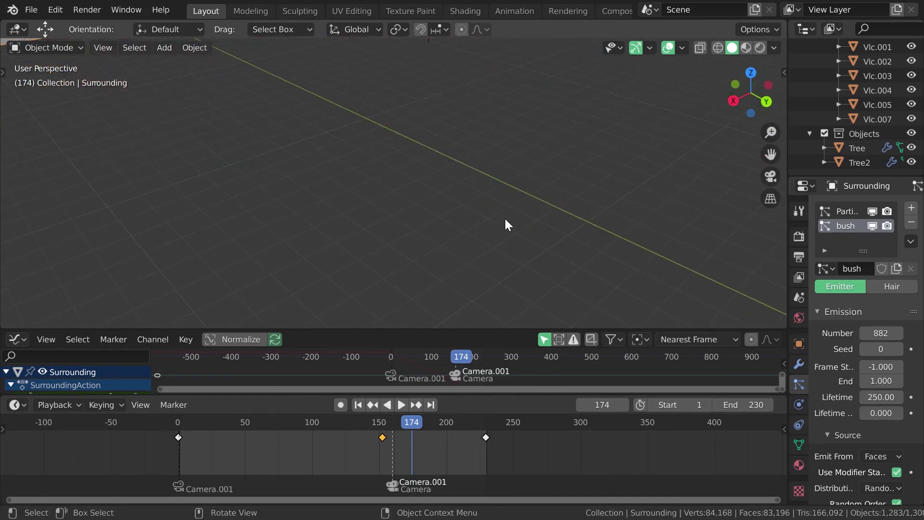
{"action": "scroll", "coordinate": [505, 219], "scroll_direction": "down", "scroll_amount": 4}
{"action": "scroll", "coordinate": [502, 217], "scroll_direction": "down", "scroll_amount": 3}
{"action": "left_click", "coordinate": [520, 232]}
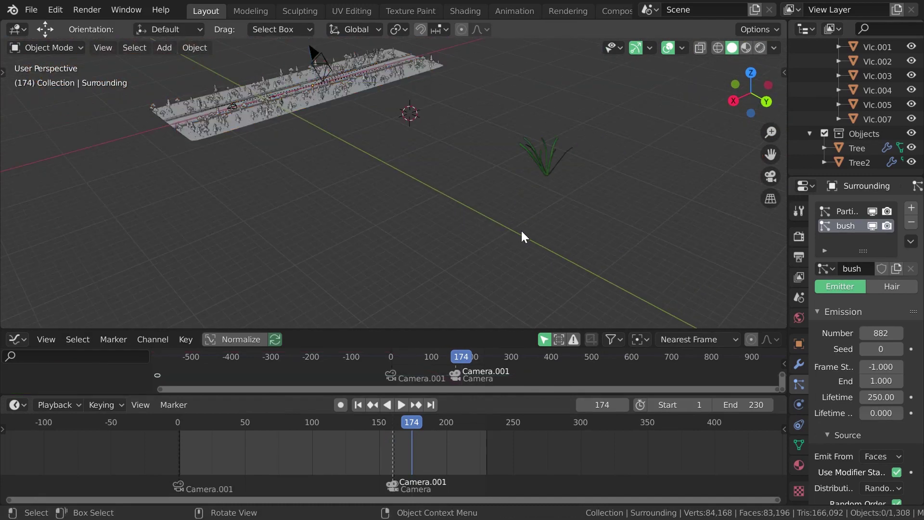
{"action": "scroll", "coordinate": [518, 239], "scroll_direction": "down", "scroll_amount": 2}
{"action": "left_click", "coordinate": [2, 72]}
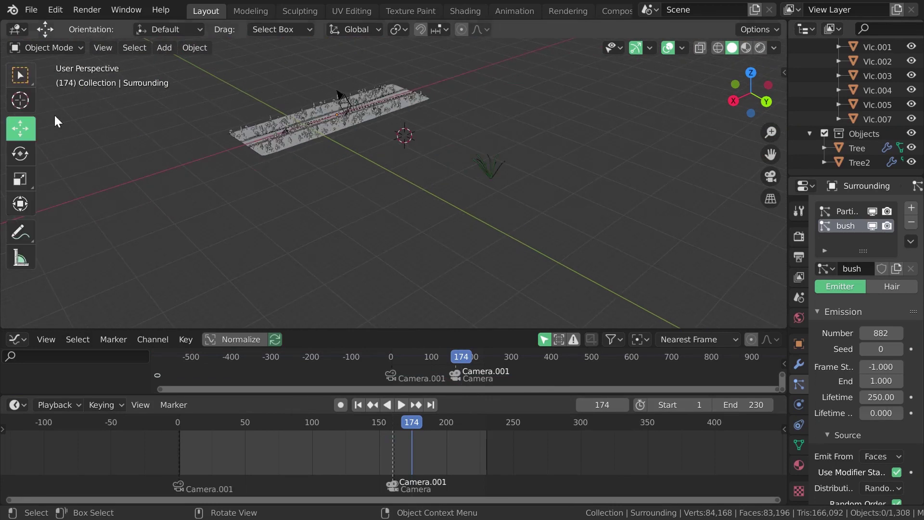
{"action": "left_click", "coordinate": [25, 98]}
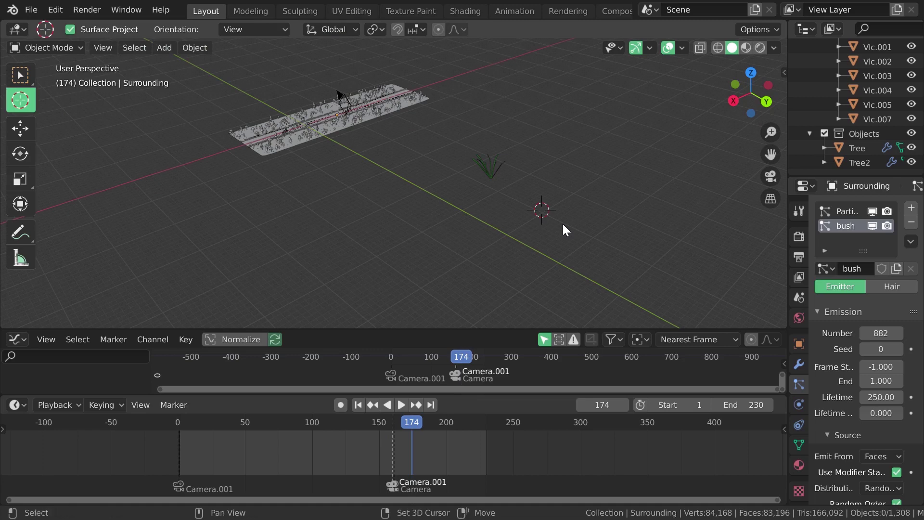
Add a new plane mesh and center the view on it.
{"action": "key", "text": "shift+a"}
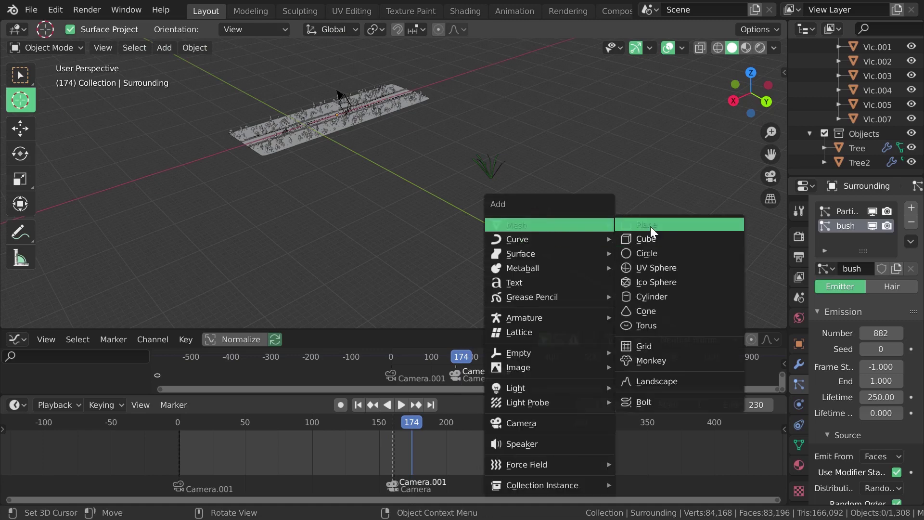
{"action": "left_click", "coordinate": [651, 225]}
{"action": "middle_click_drag", "start_coordinate": [600, 219], "coordinate": [601, 237]}
{"action": "key", "text": "KP_Decimal"}
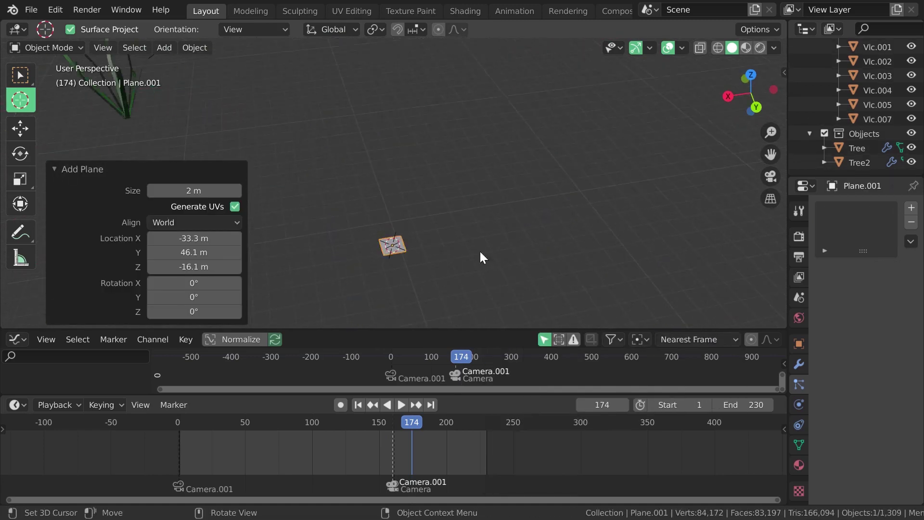
{"action": "scroll", "coordinate": [479, 250], "scroll_direction": "up", "scroll_amount": 3}
{"action": "scroll", "coordinate": [470, 228], "scroll_direction": "up", "scroll_amount": 3}
{"action": "scroll", "coordinate": [487, 199], "scroll_direction": "down", "scroll_amount": 3}
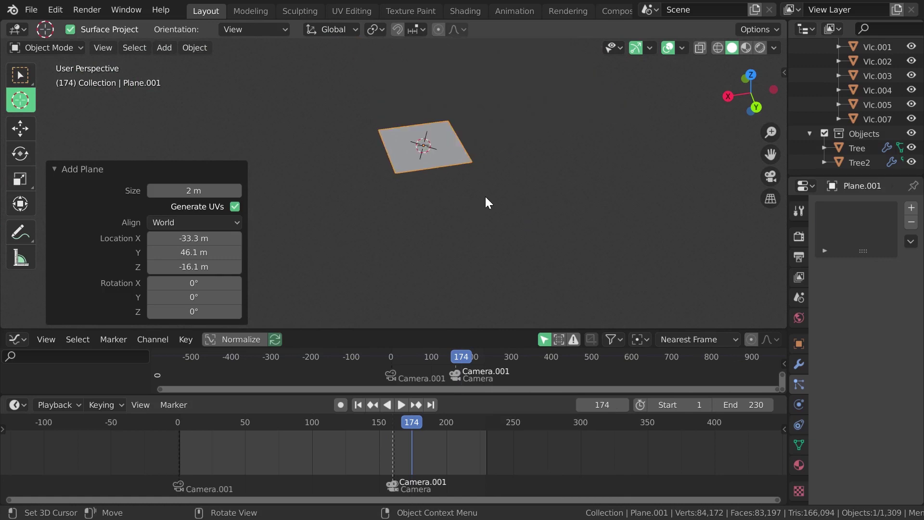
Select all objects, start and cancel a scale, then deselect everything.
{"action": "key", "text": "a"}
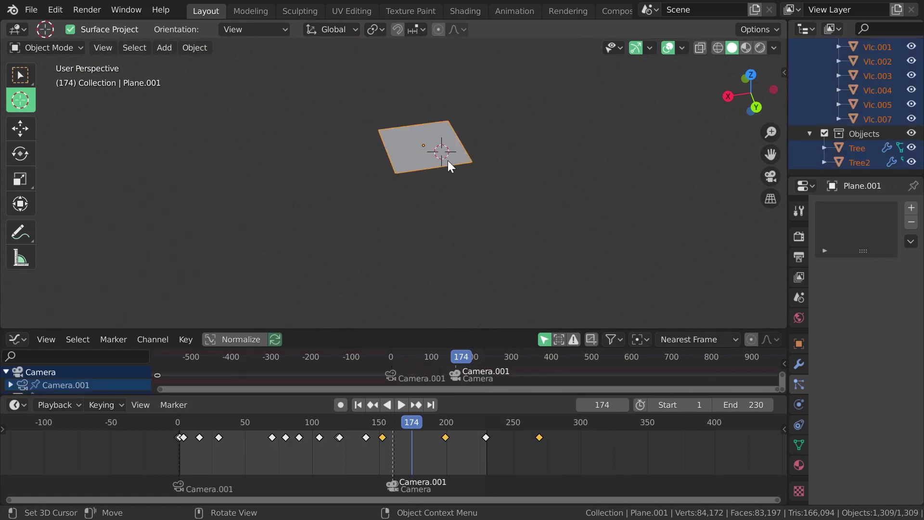
{"action": "key", "text": "s"}
{"action": "key", "text": "Escape"}
{"action": "scroll", "coordinate": [440, 199], "scroll_direction": "down", "scroll_amount": 2}
{"action": "scroll", "coordinate": [471, 137], "scroll_direction": "down", "scroll_amount": 3}
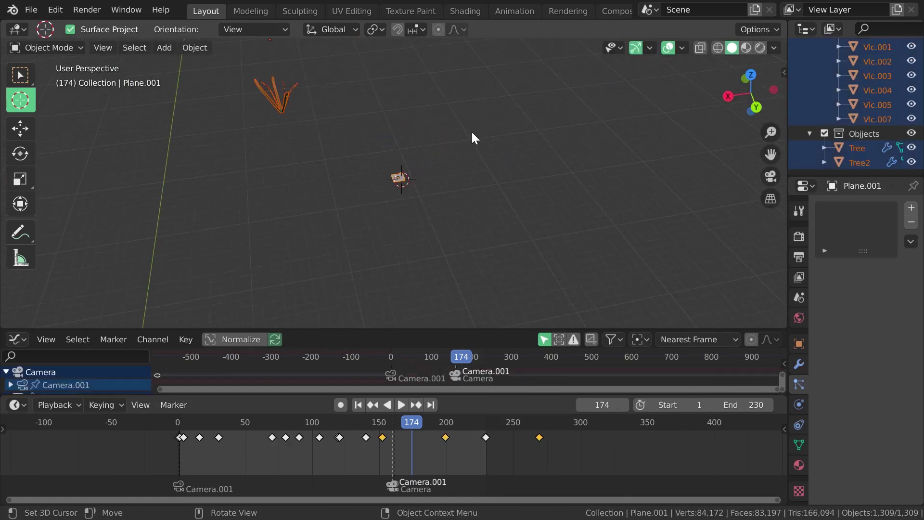
{"action": "scroll", "coordinate": [361, 106], "scroll_direction": "down", "scroll_amount": 3}
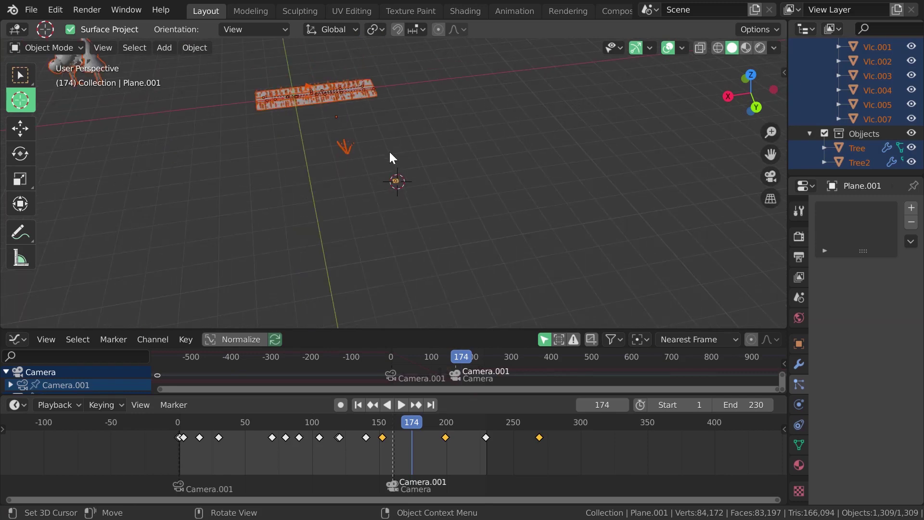
{"action": "key", "text": "alt+a"}
{"action": "scroll", "coordinate": [427, 176], "scroll_direction": "up", "scroll_amount": 2}
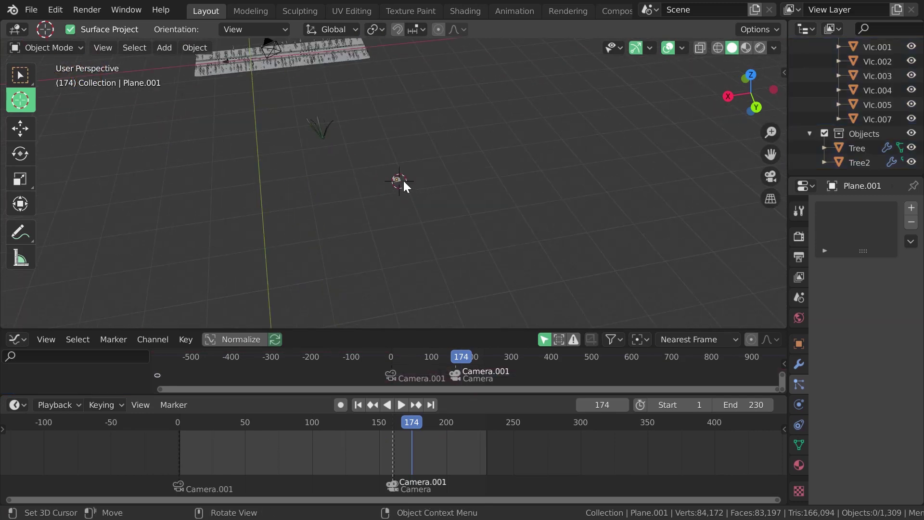
{"action": "scroll", "coordinate": [399, 189], "scroll_direction": "up", "scroll_amount": 2}
{"action": "scroll", "coordinate": [409, 178], "scroll_direction": "up", "scroll_amount": 3}
{"action": "scroll", "coordinate": [415, 170], "scroll_direction": "up", "scroll_amount": 5}
Select Plane.001 and scale it uniformly by 3.424.
{"action": "key", "text": "w"}
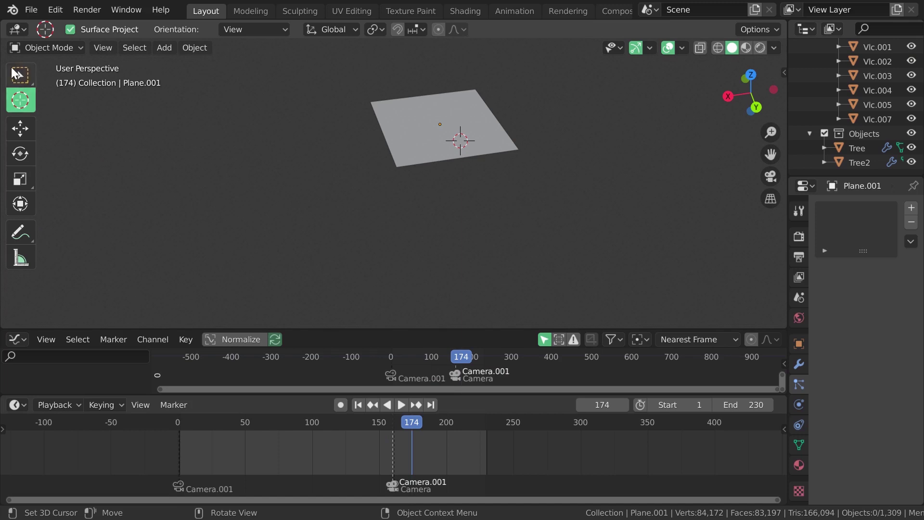
{"action": "left_click", "coordinate": [437, 144]}
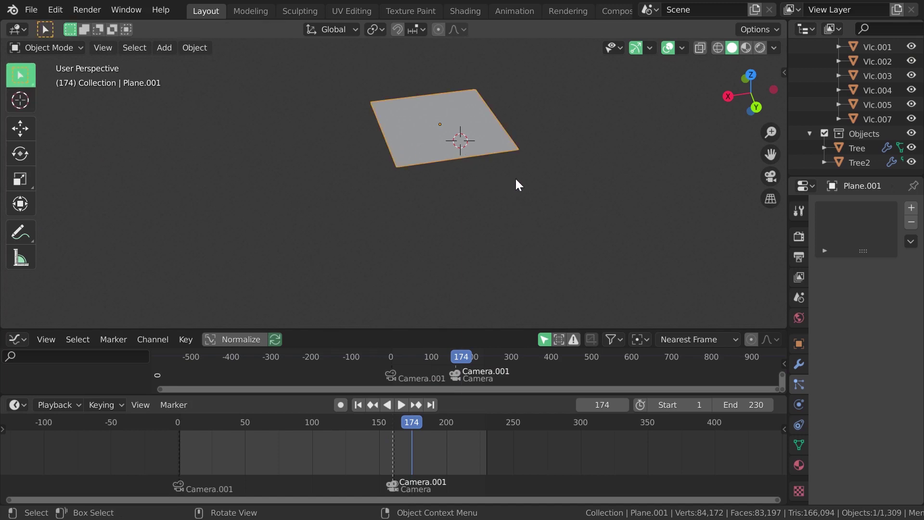
{"action": "key", "text": "s"}
{"action": "left_click", "coordinate": [664, 211]}
{"action": "scroll", "coordinate": [492, 239], "scroll_direction": "down", "scroll_amount": 8}
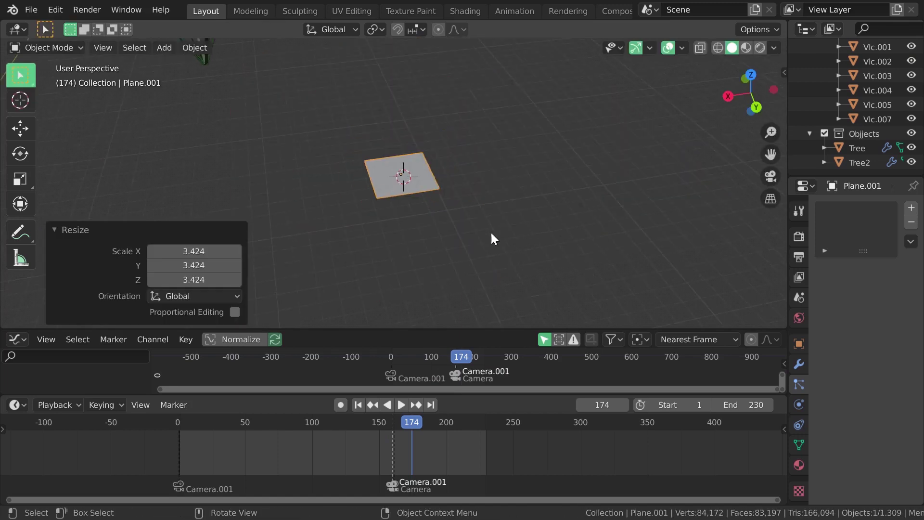
{"action": "scroll", "coordinate": [491, 236], "scroll_direction": "up", "scroll_amount": 2}
{"action": "scroll", "coordinate": [549, 202], "scroll_direction": "up", "scroll_amount": 3}
{"action": "scroll", "coordinate": [484, 246], "scroll_direction": "down", "scroll_amount": 4}
{"action": "scroll", "coordinate": [477, 256], "scroll_direction": "up", "scroll_amount": 3}
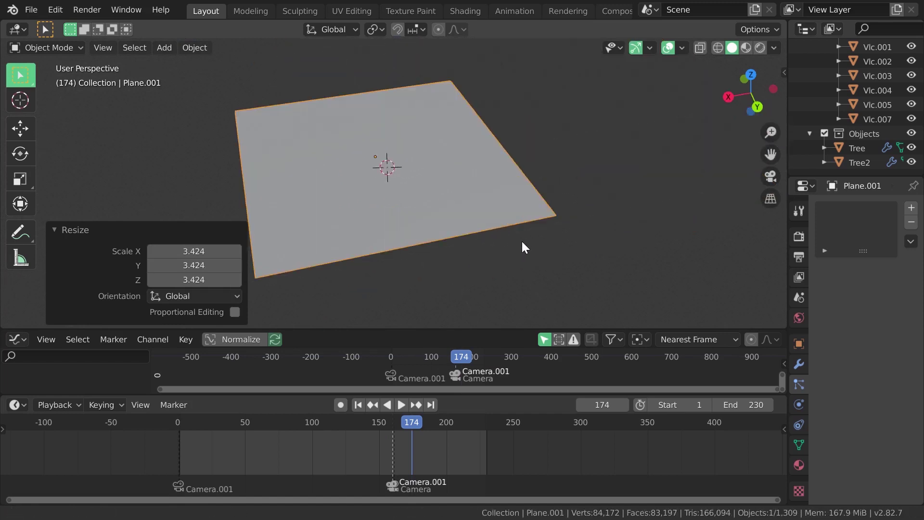
{"action": "left_click_drag", "start_coordinate": [788, 277], "coordinate": [669, 287]}
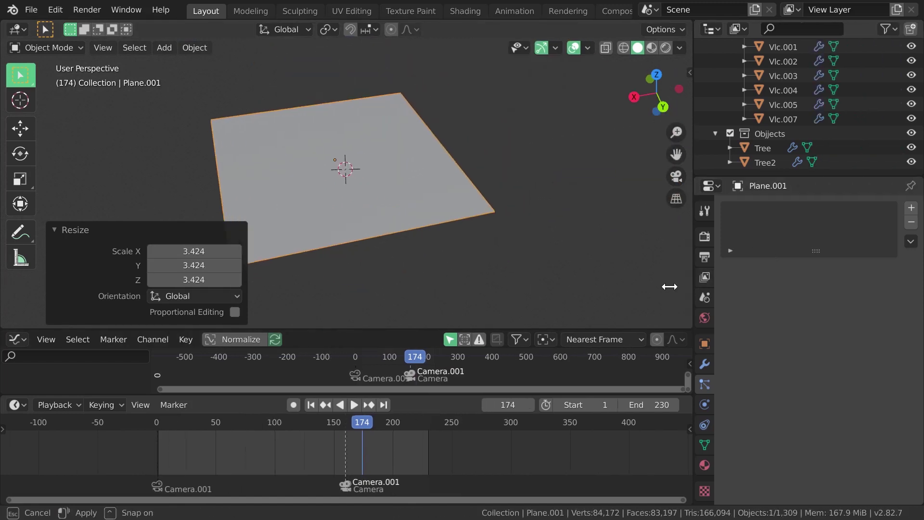
Add a particle system to Plane.001 and scrub to frame 157 to check the particles.
{"action": "left_click", "coordinate": [911, 207]}
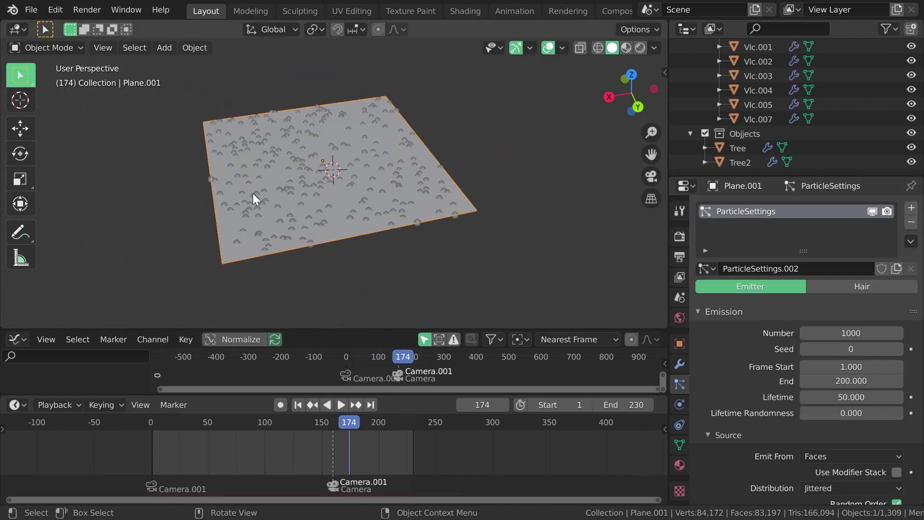
{"action": "scroll", "coordinate": [293, 192], "scroll_direction": "up", "scroll_amount": 5}
{"action": "scroll", "coordinate": [370, 216], "scroll_direction": "down", "scroll_amount": 3}
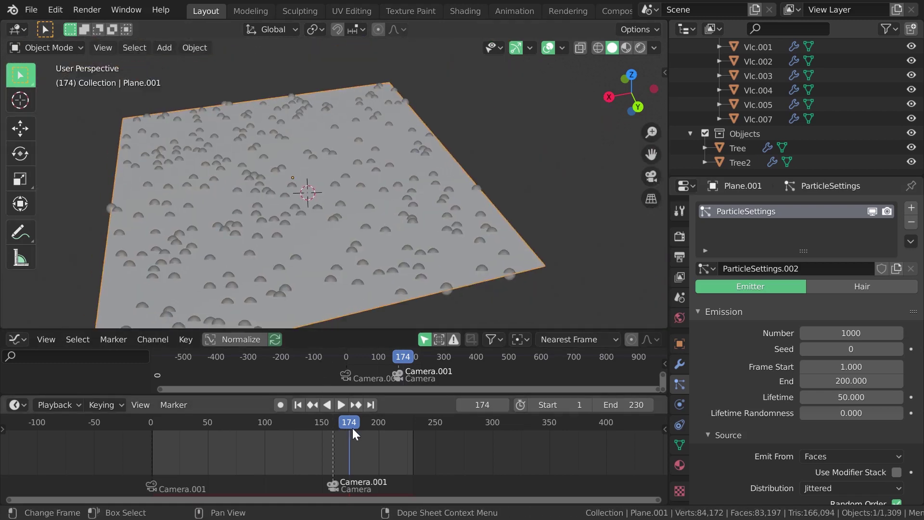
{"action": "mouse_move", "coordinate": [352, 428]}
{"action": "left_mouse_down"}
{"action": "mouse_move", "coordinate": [259, 426]}
{"action": "mouse_move", "coordinate": [330, 424]}
{"action": "left_mouse_up"}
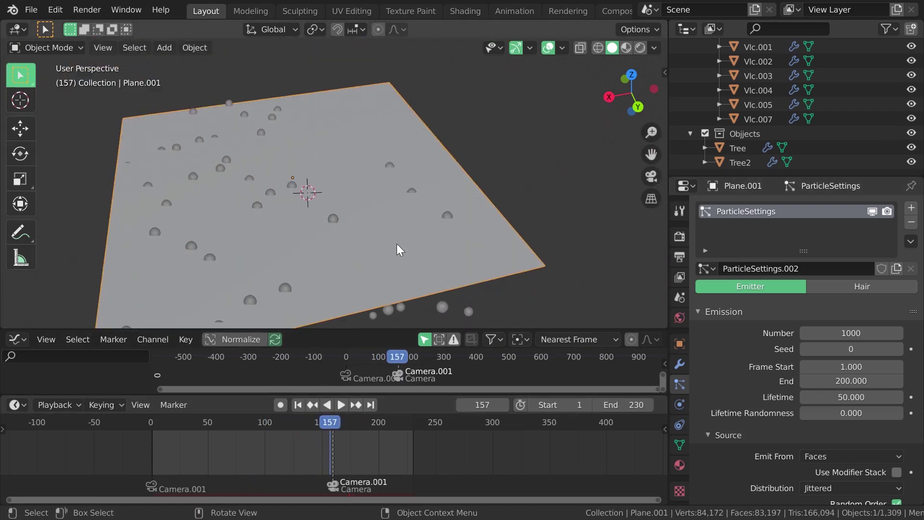
{"action": "scroll", "coordinate": [789, 413], "scroll_direction": "down", "scroll_amount": 3}
{"action": "scroll", "coordinate": [786, 429], "scroll_direction": "down", "scroll_amount": 8}
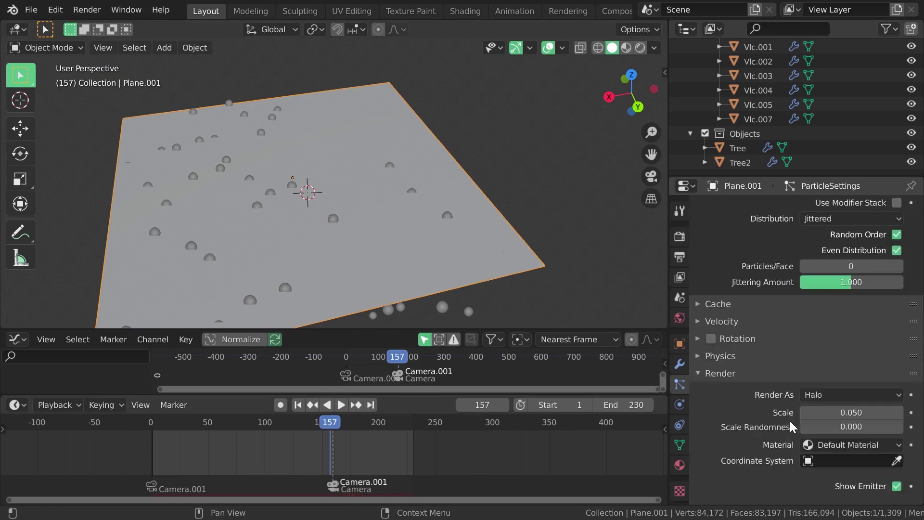
{"action": "scroll", "coordinate": [780, 404], "scroll_direction": "up", "scroll_amount": 3}
{"action": "scroll", "coordinate": [770, 384], "scroll_direction": "down", "scroll_amount": 4}
{"action": "scroll", "coordinate": [770, 387], "scroll_direction": "down", "scroll_amount": 3}
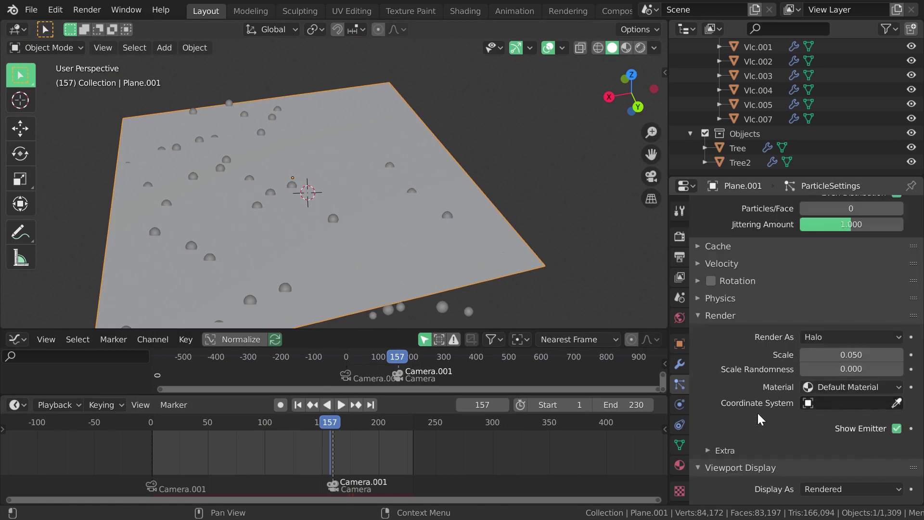
{"action": "scroll", "coordinate": [757, 411], "scroll_direction": "down", "scroll_amount": 4}
{"action": "scroll", "coordinate": [782, 400], "scroll_direction": "down", "scroll_amount": 3}
{"action": "scroll", "coordinate": [736, 412], "scroll_direction": "down", "scroll_amount": 3}
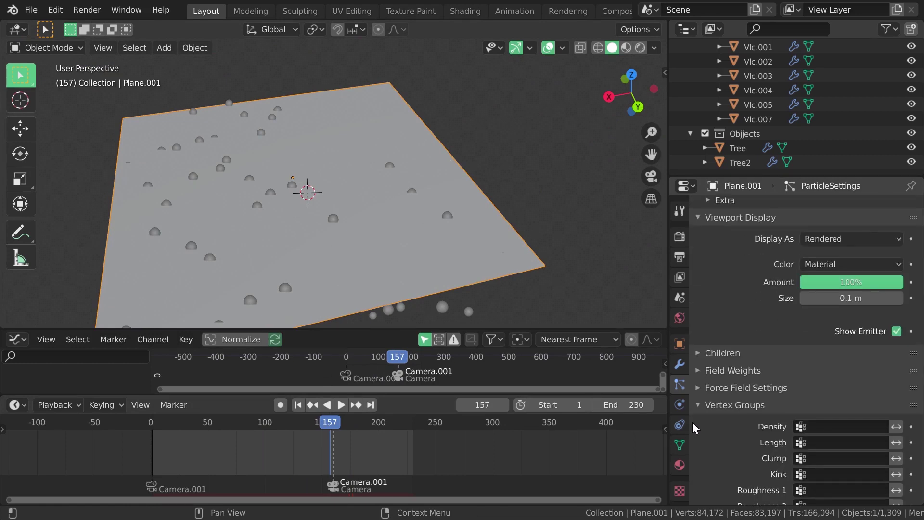
Set the particle Field Weights gravity to 0.
{"action": "left_click", "coordinate": [709, 378]}
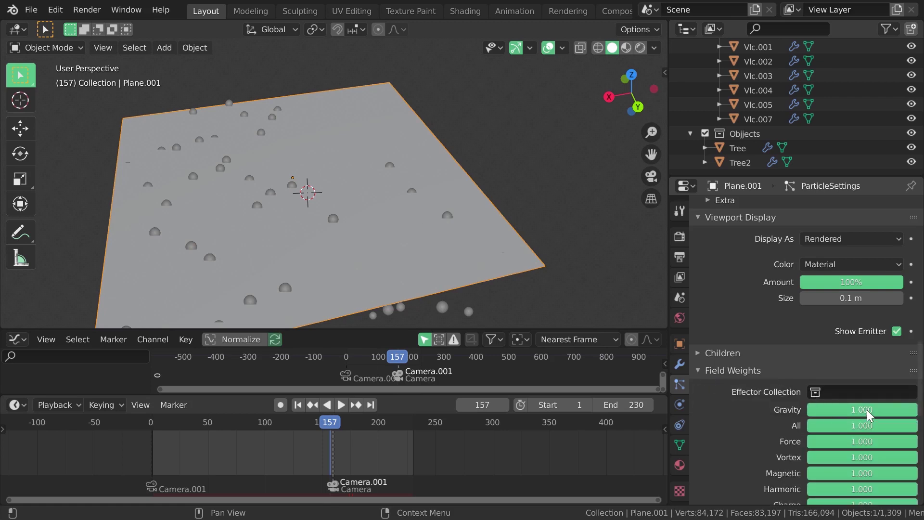
{"action": "left_click", "coordinate": [866, 410]}
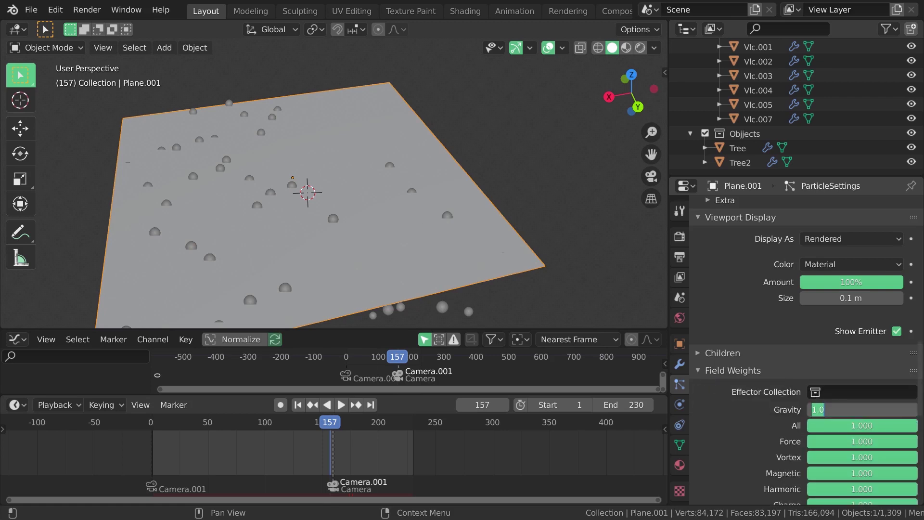
{"action": "type", "text": "0"}
{"action": "key", "text": "Return"}
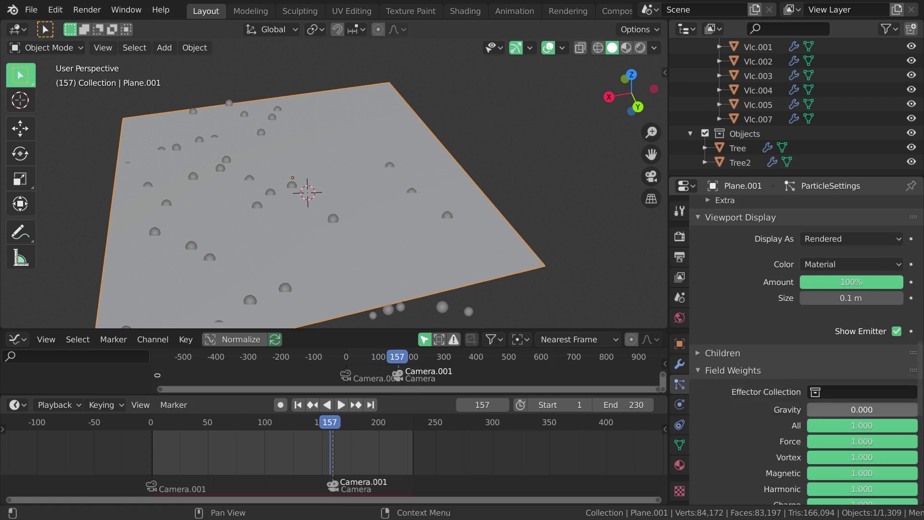
Set the particle Normal velocity to 0 m/s and scrub back to preview.
{"action": "scroll", "coordinate": [740, 347], "scroll_direction": "up", "scroll_amount": 4}
{"action": "scroll", "coordinate": [740, 347], "scroll_direction": "up", "scroll_amount": 4}
{"action": "scroll", "coordinate": [740, 347], "scroll_direction": "up", "scroll_amount": 3}
{"action": "scroll", "coordinate": [779, 338], "scroll_direction": "up", "scroll_amount": 3}
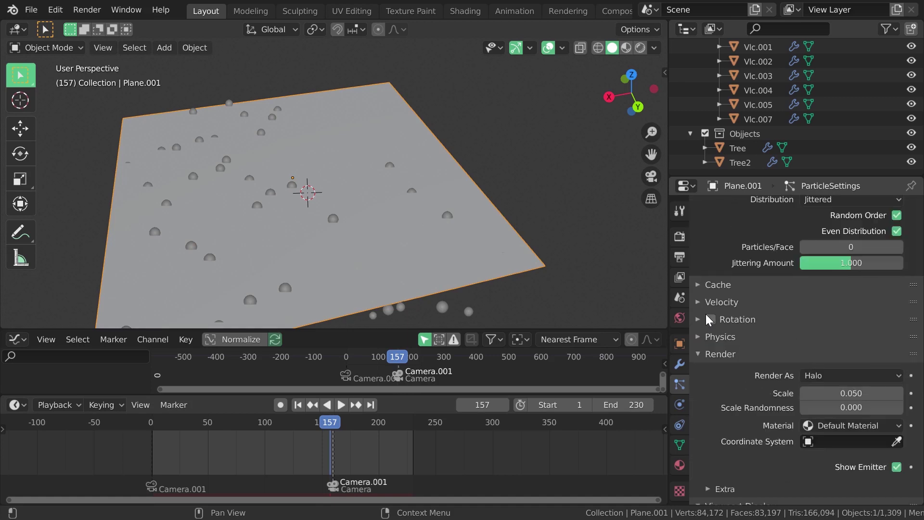
{"action": "left_click", "coordinate": [702, 302]}
{"action": "left_click", "coordinate": [852, 323]}
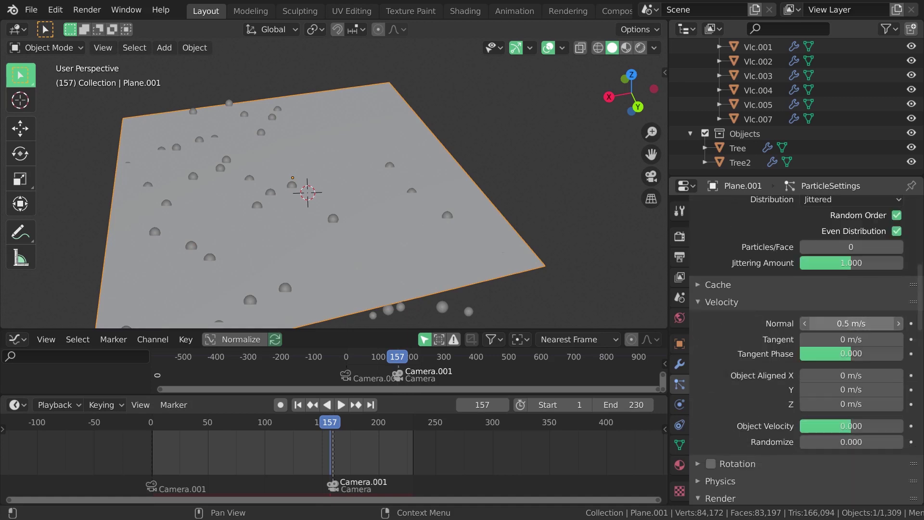
{"action": "type", "text": "0"}
{"action": "key", "text": "Return"}
{"action": "mouse_move", "coordinate": [338, 426]}
{"action": "left_mouse_down"}
{"action": "mouse_move", "coordinate": [268, 434]}
{"action": "mouse_move", "coordinate": [216, 426]}
{"action": "left_mouse_up"}
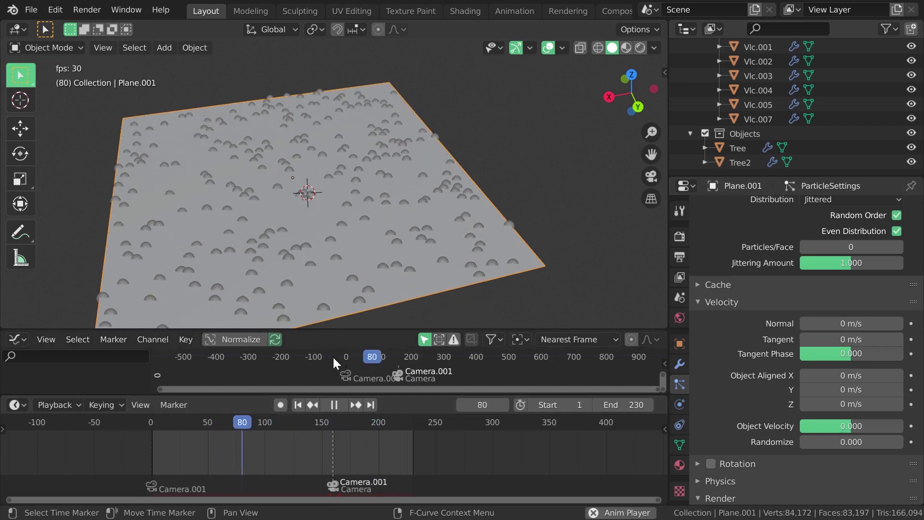
{"action": "key", "text": "space"}
Set the emission Frame Start and End to -1 and particle Lifetime to 200.
{"action": "scroll", "coordinate": [855, 294], "scroll_direction": "up", "scroll_amount": 5}
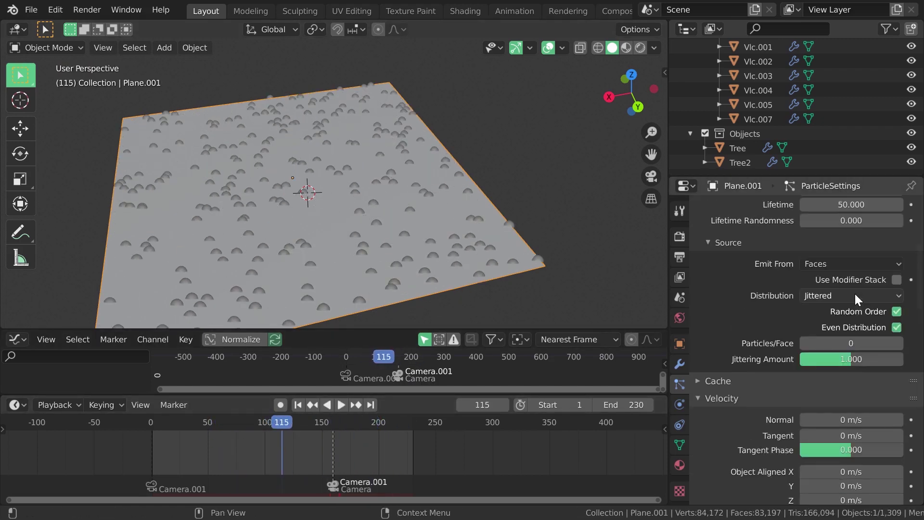
{"action": "scroll", "coordinate": [855, 293], "scroll_direction": "up", "scroll_amount": 6}
{"action": "scroll", "coordinate": [855, 293], "scroll_direction": "up", "scroll_amount": 2}
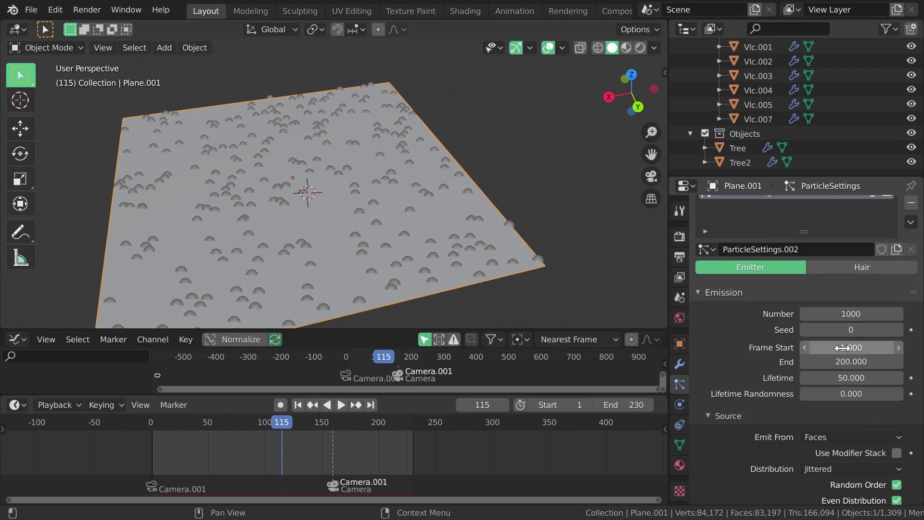
{"action": "left_click", "coordinate": [818, 348]}
{"action": "type", "text": "-1"}
{"action": "key", "text": "Return"}
{"action": "left_click", "coordinate": [843, 362]}
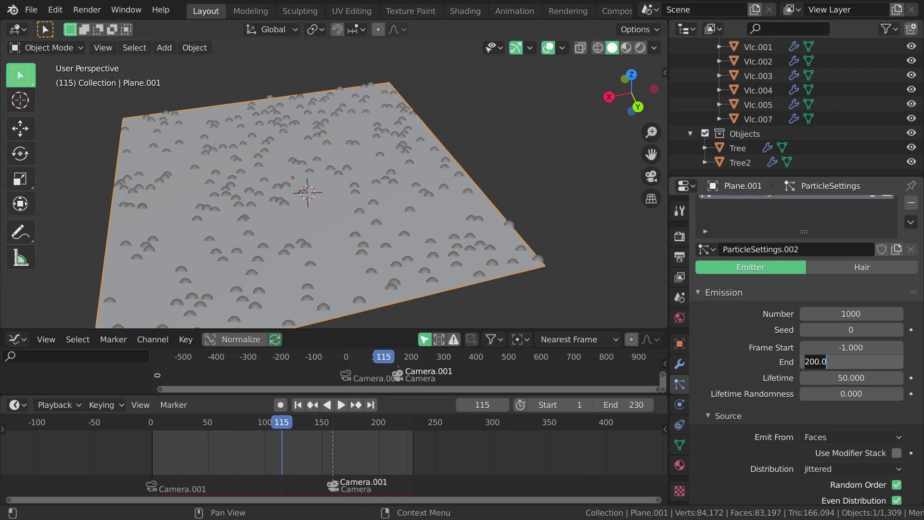
{"action": "type", "text": "-1"}
{"action": "key", "text": "Return"}
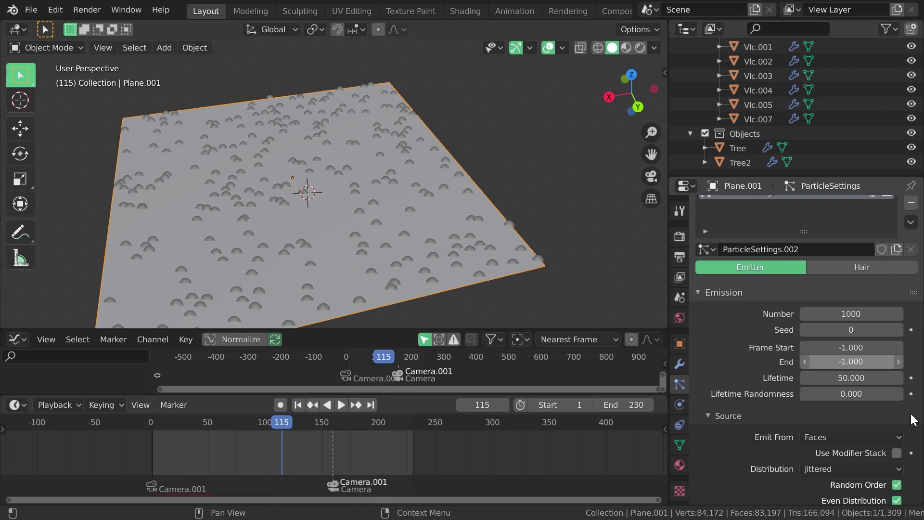
{"action": "left_click", "coordinate": [854, 380]}
{"action": "type", "text": "200"}
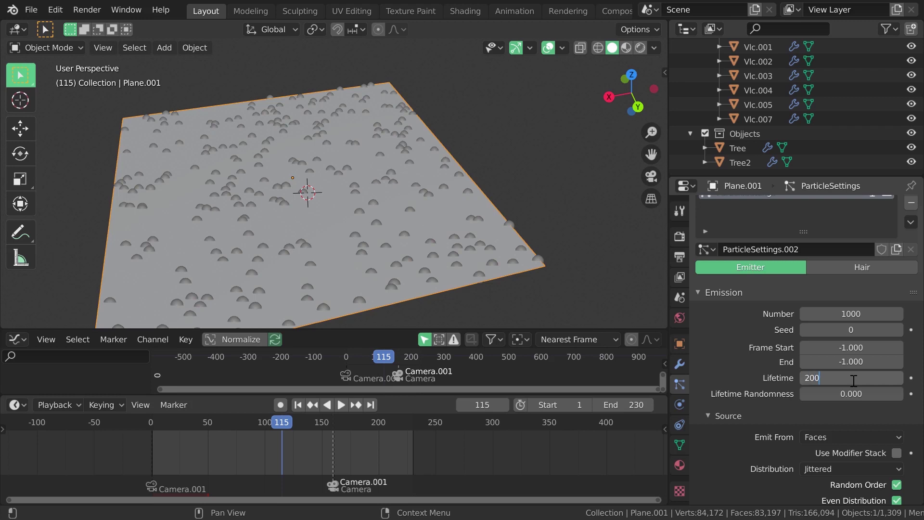
{"action": "key", "text": "Return"}
Preview the particles in playback, then rewind to frame 0.
{"action": "scroll", "coordinate": [356, 231], "scroll_direction": "down", "scroll_amount": 5}
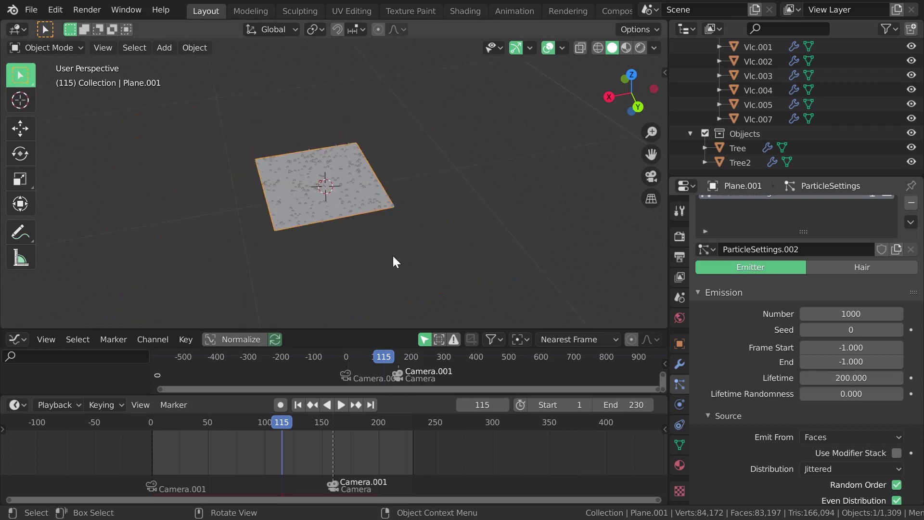
{"action": "scroll", "coordinate": [378, 196], "scroll_direction": "down", "scroll_amount": 4}
{"action": "scroll", "coordinate": [378, 202], "scroll_direction": "up", "scroll_amount": 8}
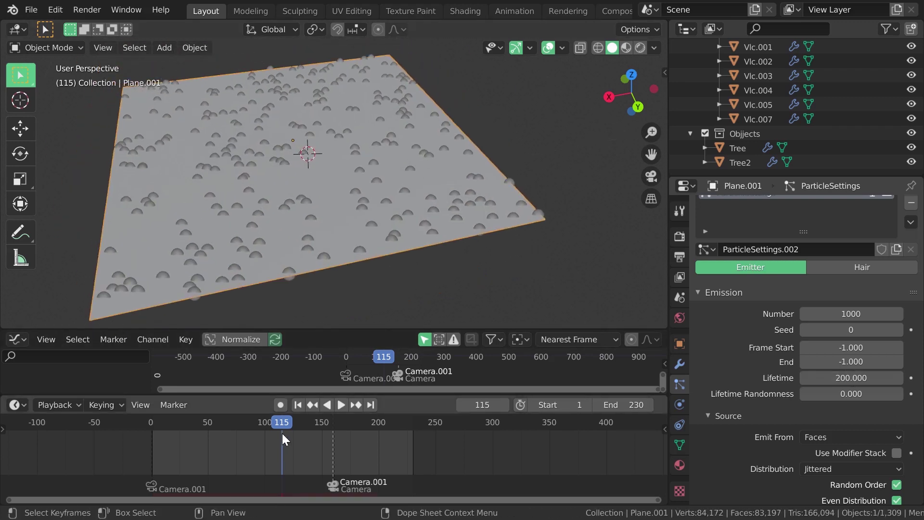
{"action": "key", "text": "shift+ctrl+space"}
{"action": "left_click_drag", "start_coordinate": [224, 427], "coordinate": [149, 431]}
{"action": "key", "text": "space"}
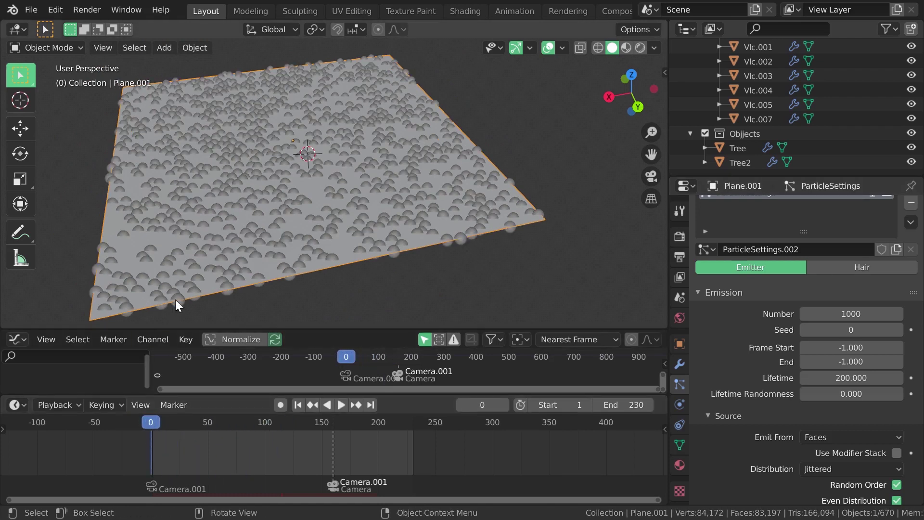
{"action": "scroll", "coordinate": [241, 289], "scroll_direction": "down", "scroll_amount": 4}
{"action": "scroll", "coordinate": [300, 277], "scroll_direction": "up", "scroll_amount": 3}
{"action": "left_click", "coordinate": [19, 131]}
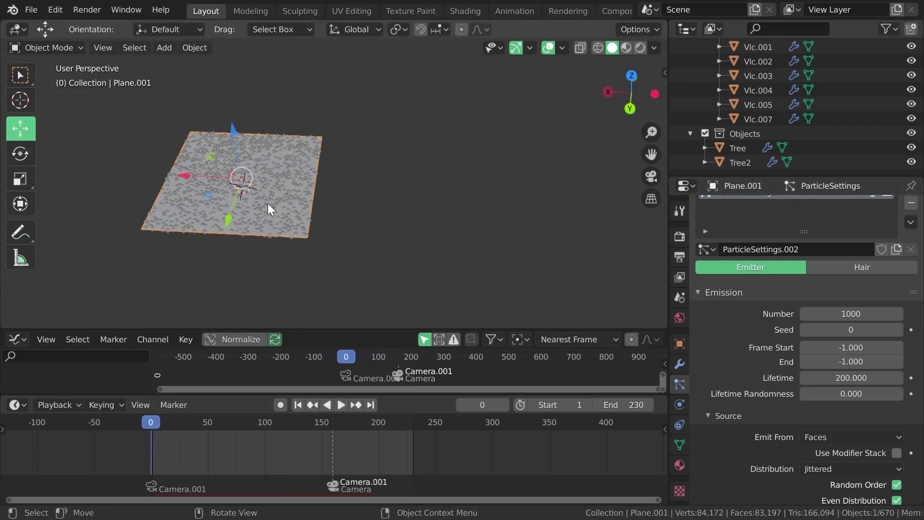
Keyframe Plane.001's location at frame 0, then move it along X and keyframe it at frame 158.
{"action": "key", "text": "i"}
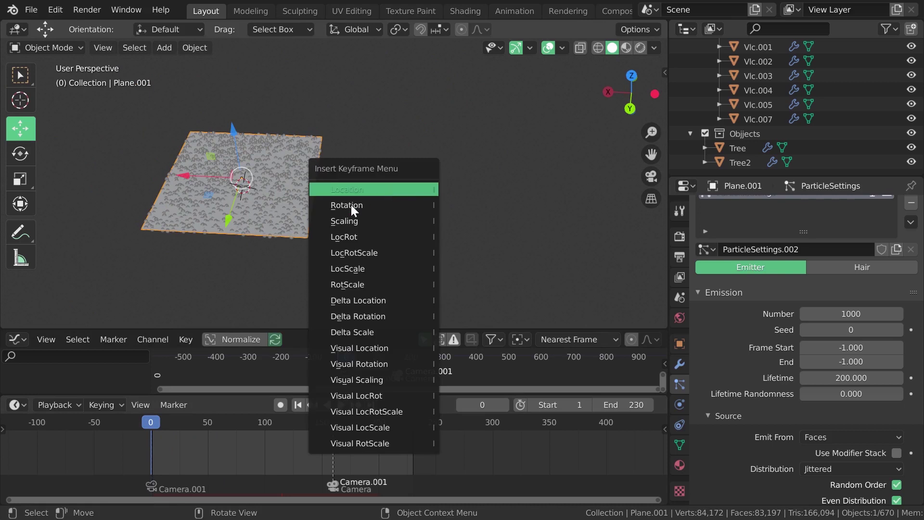
{"action": "left_click", "coordinate": [361, 186]}
{"action": "left_click_drag", "start_coordinate": [157, 421], "coordinate": [331, 430]}
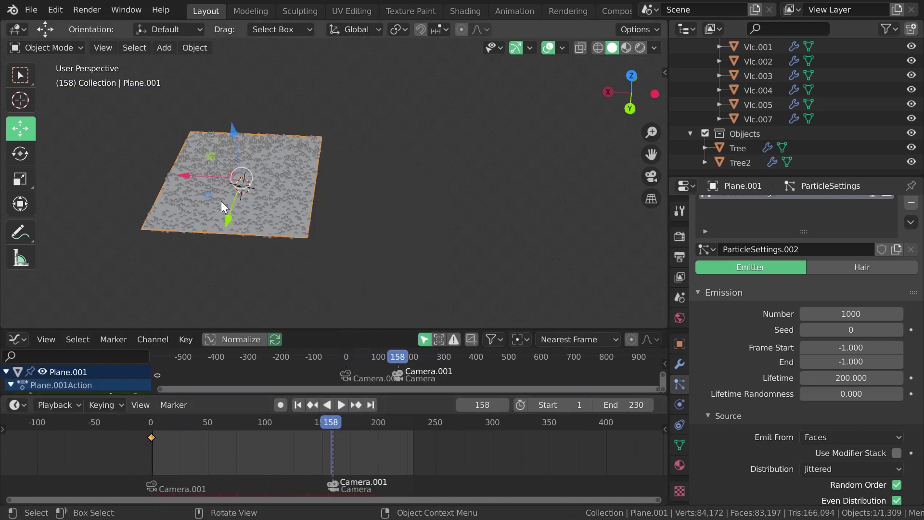
{"action": "left_click_drag", "start_coordinate": [198, 174], "coordinate": [584, 192]}
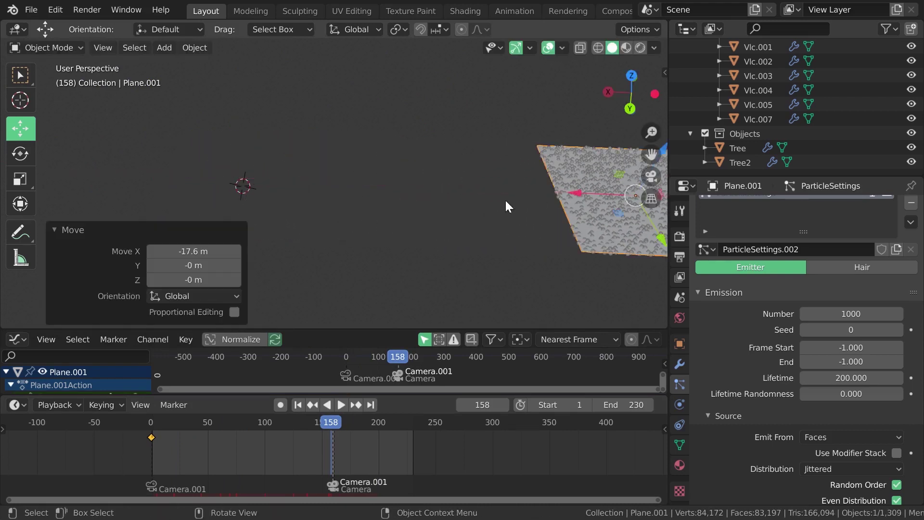
{"action": "key", "text": "i"}
{"action": "left_click", "coordinate": [503, 200]}
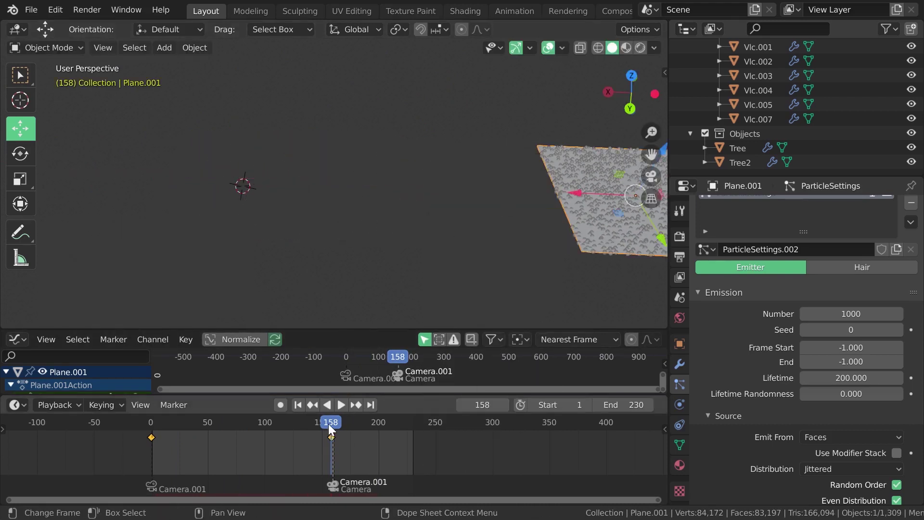
Play the plane's motion from frame 0 several times, ending back at frame 0.
{"action": "left_click_drag", "start_coordinate": [331, 429], "coordinate": [152, 420]}
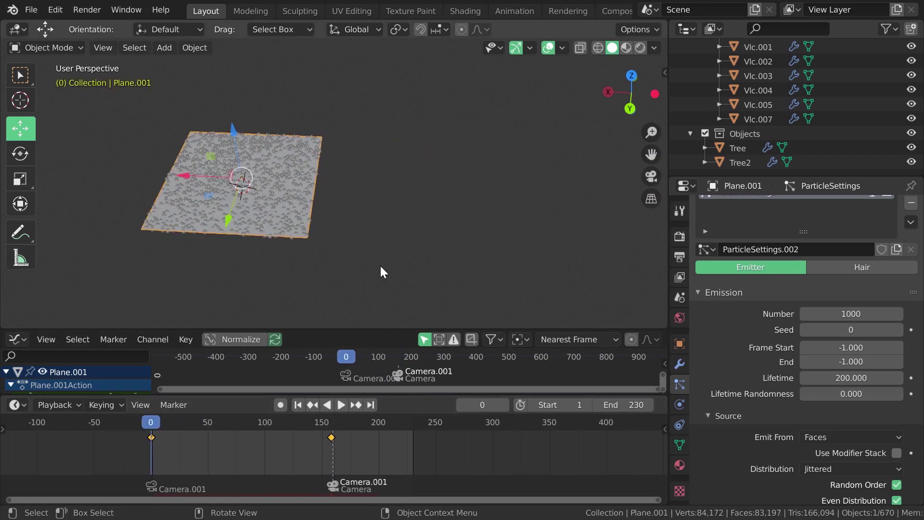
{"action": "key", "text": "space"}
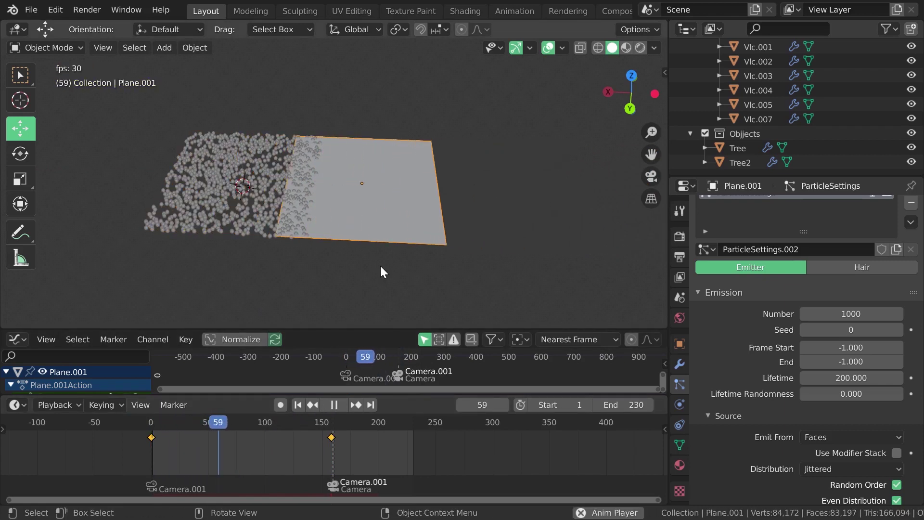
{"action": "key", "text": "space"}
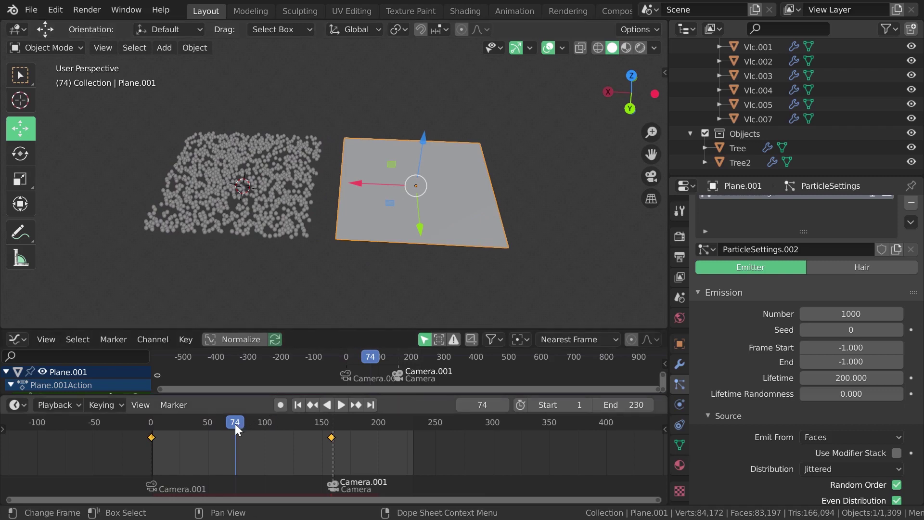
{"action": "left_click_drag", "start_coordinate": [235, 424], "coordinate": [149, 426]}
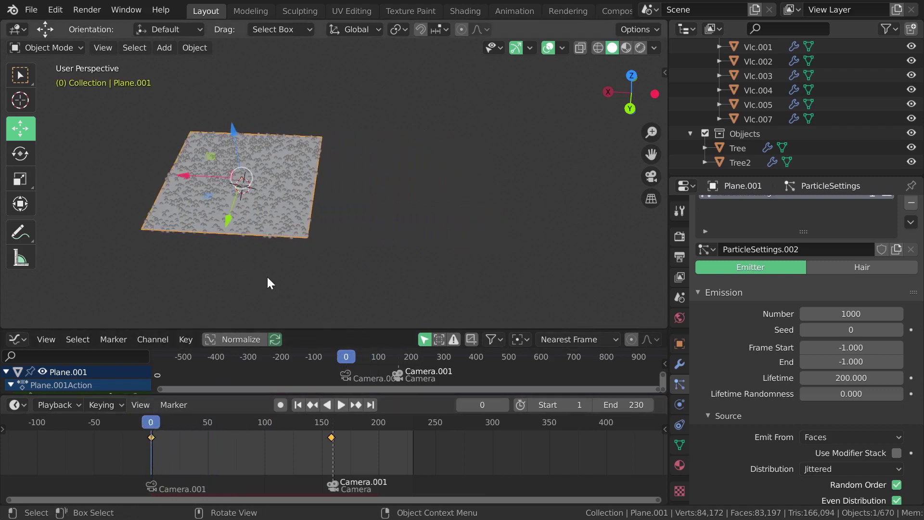
{"action": "key", "text": "space"}
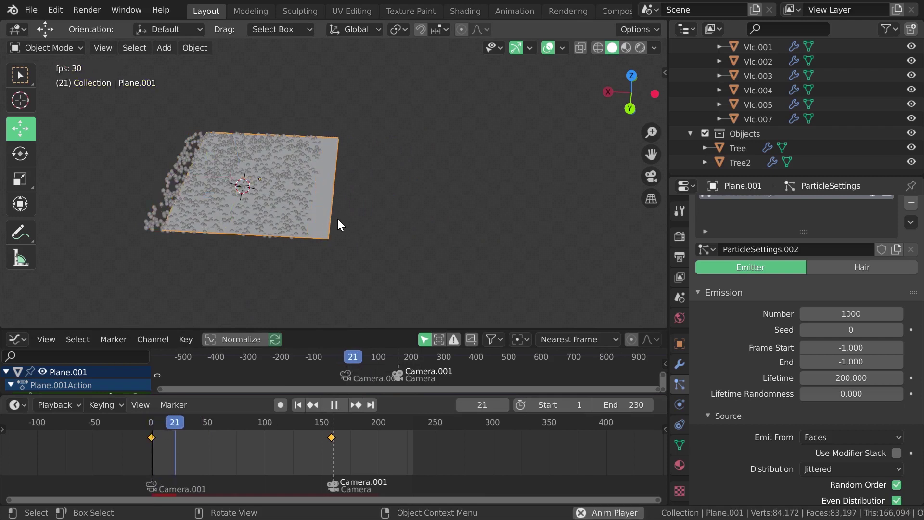
{"action": "key", "text": "space"}
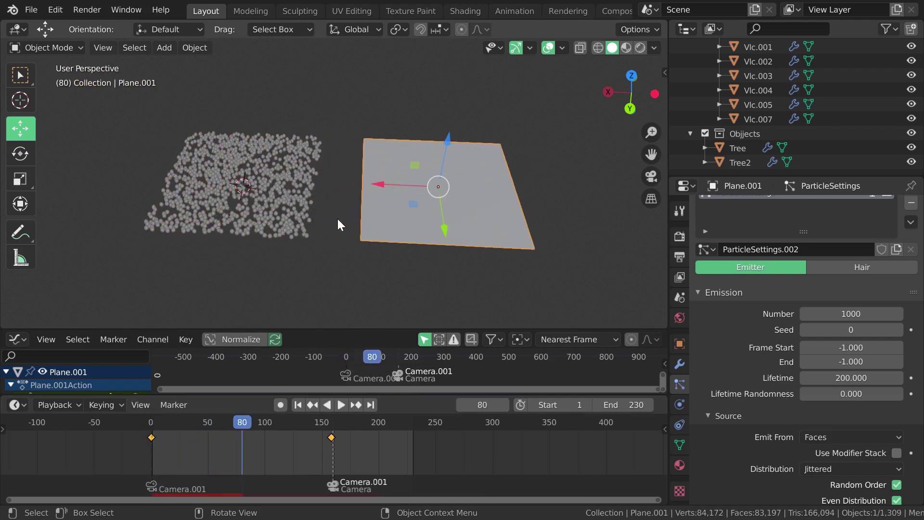
{"action": "left_click_drag", "start_coordinate": [241, 431], "coordinate": [153, 438]}
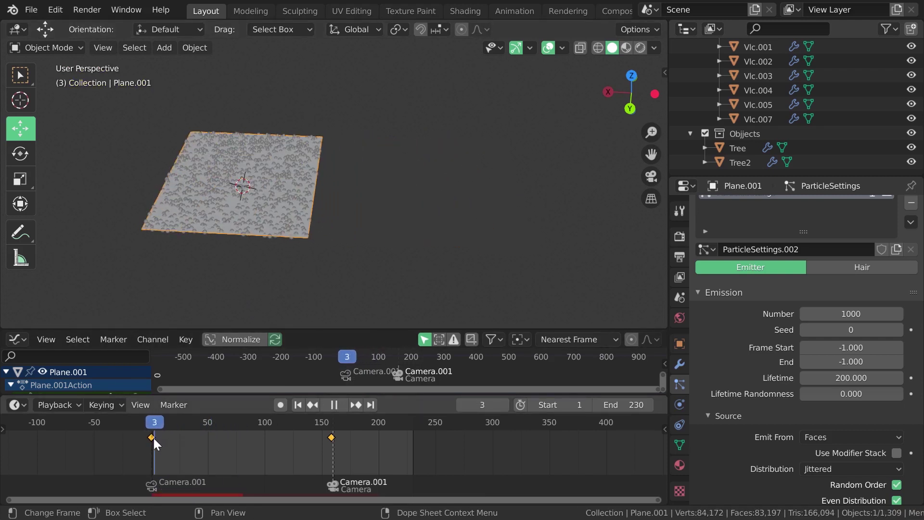
{"action": "key", "text": "space"}
{"action": "key", "text": "Escape"}
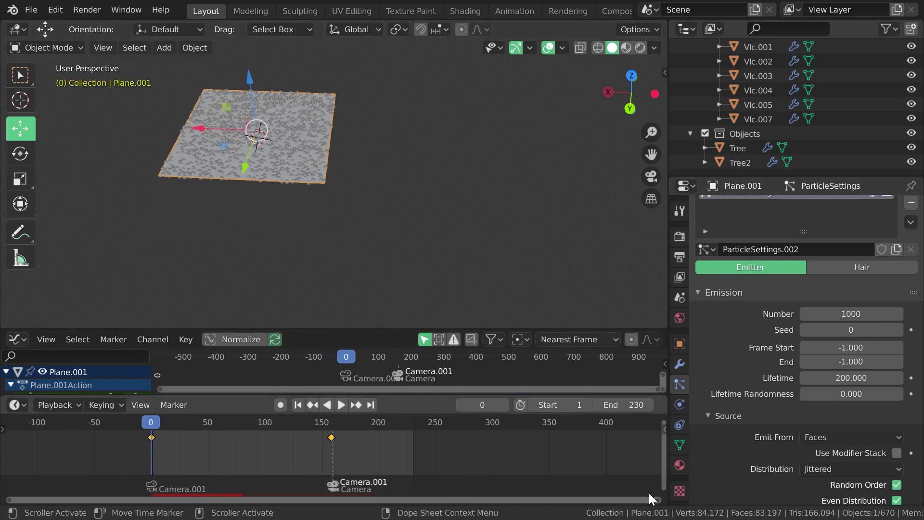
Switch Plane.001's particle physics type to Keyed.
{"action": "scroll", "coordinate": [839, 372], "scroll_direction": "down", "scroll_amount": 5}
{"action": "scroll", "coordinate": [837, 376], "scroll_direction": "down", "scroll_amount": 5}
{"action": "scroll", "coordinate": [836, 375], "scroll_direction": "down", "scroll_amount": 1}
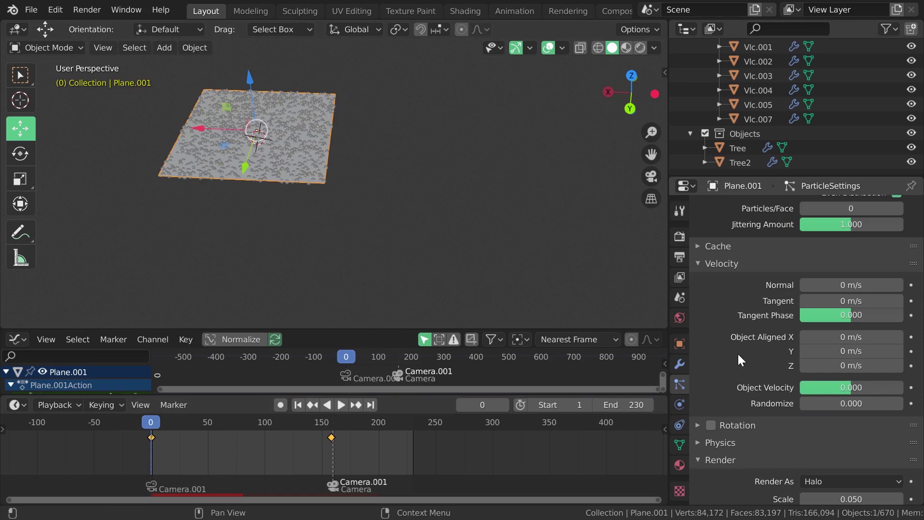
{"action": "scroll", "coordinate": [739, 354], "scroll_direction": "down", "scroll_amount": 3}
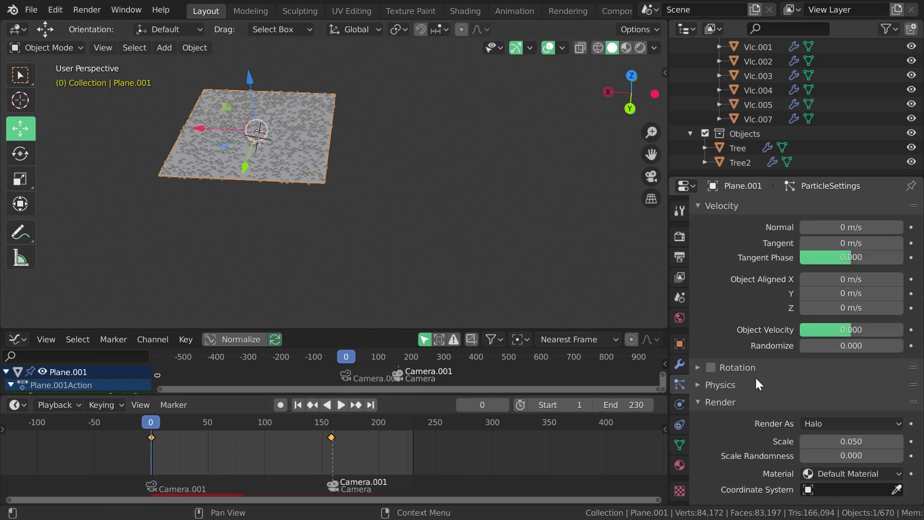
{"action": "left_click", "coordinate": [699, 384]}
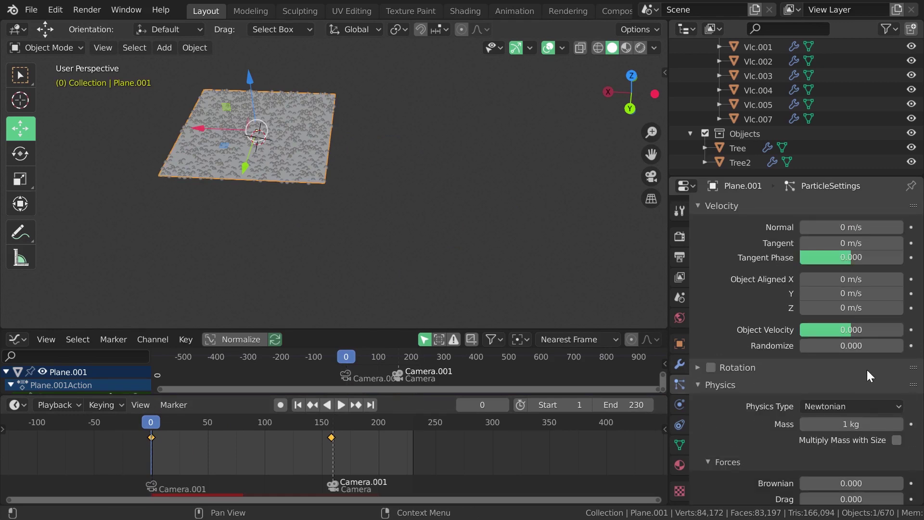
{"action": "left_click", "coordinate": [892, 406]}
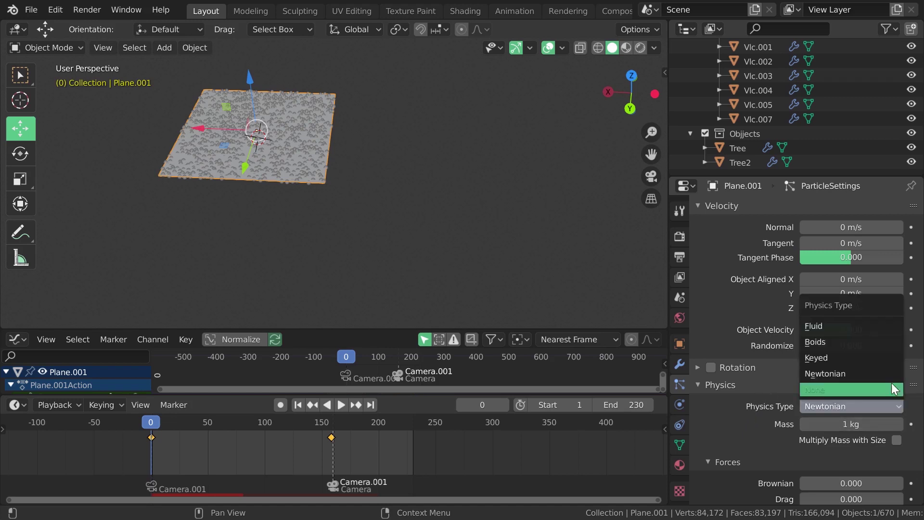
{"action": "left_click", "coordinate": [827, 359]}
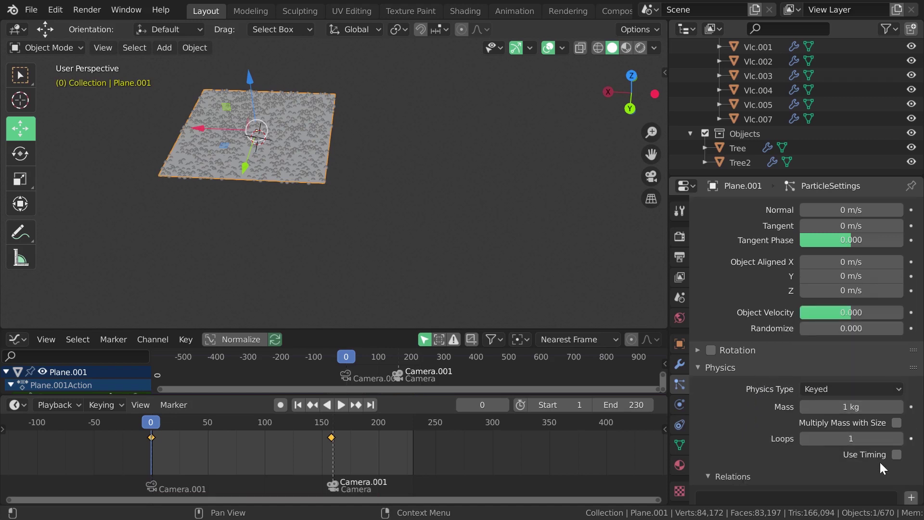
Add two keyed relations targeting Plane.001, then play to test the particles.
{"action": "scroll", "coordinate": [736, 419], "scroll_direction": "down", "scroll_amount": 4}
{"action": "scroll", "coordinate": [740, 415], "scroll_direction": "down", "scroll_amount": 2}
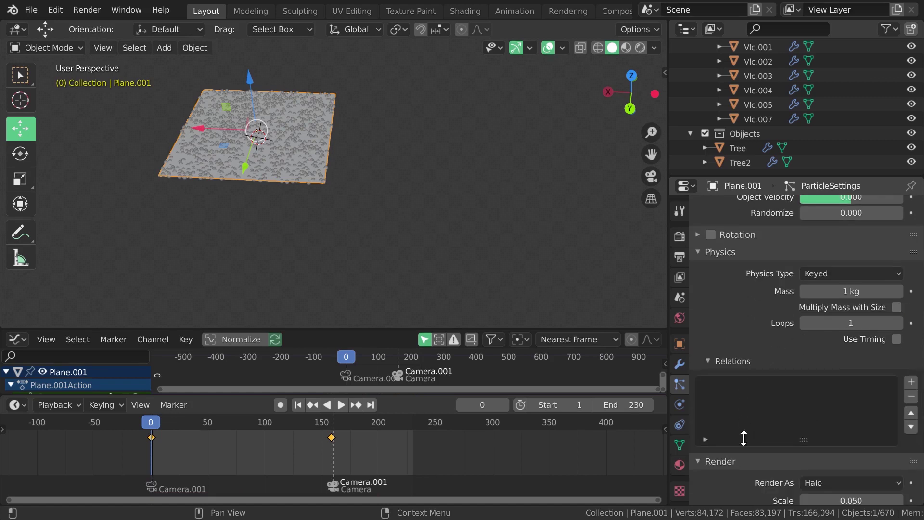
{"action": "scroll", "coordinate": [834, 409], "scroll_direction": "down", "scroll_amount": 2}
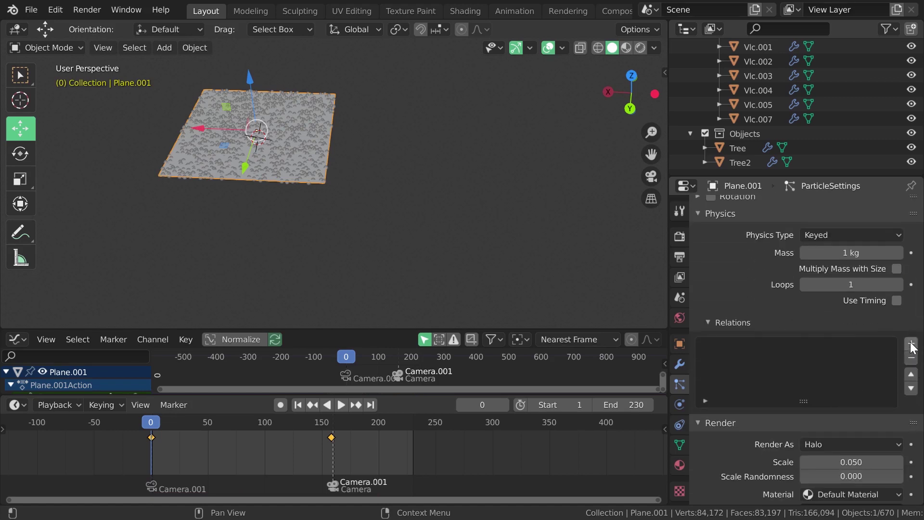
{"action": "left_click", "coordinate": [911, 344]}
{"action": "left_click", "coordinate": [911, 345]}
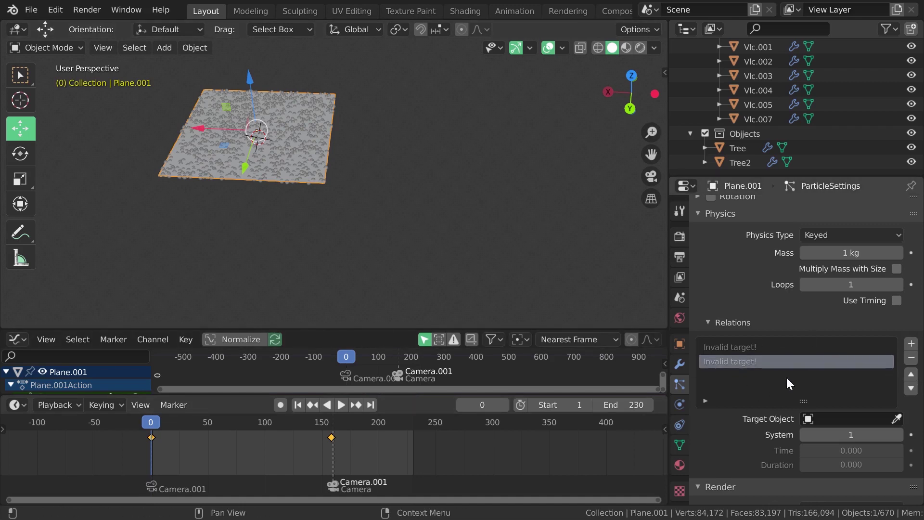
{"action": "left_click", "coordinate": [899, 419]}
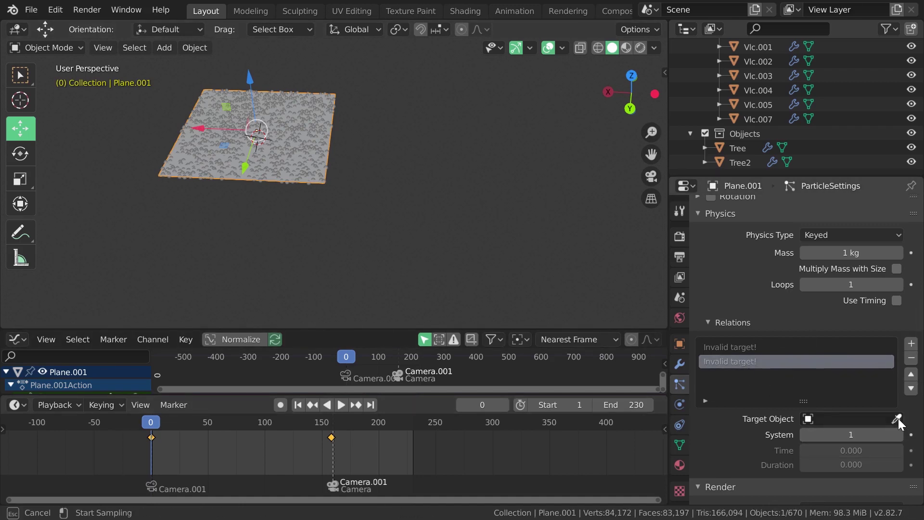
{"action": "left_click", "coordinate": [293, 142]}
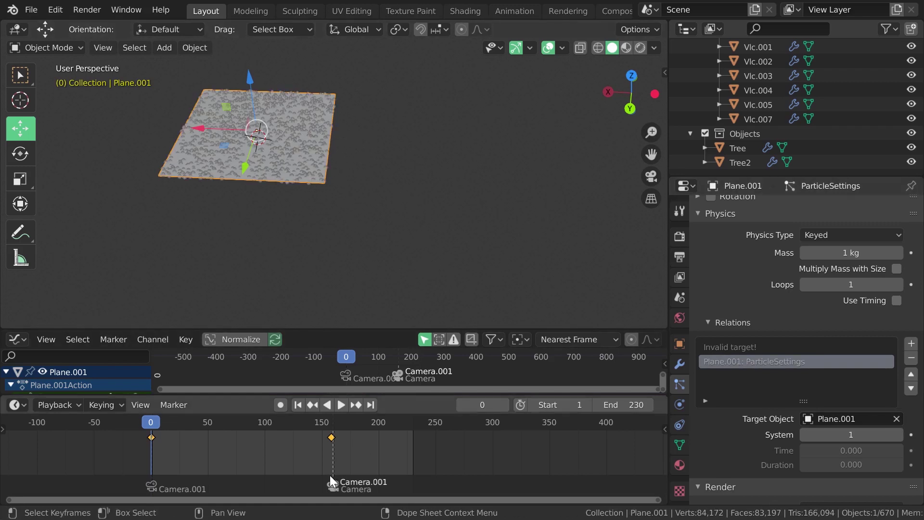
{"action": "key", "text": "space"}
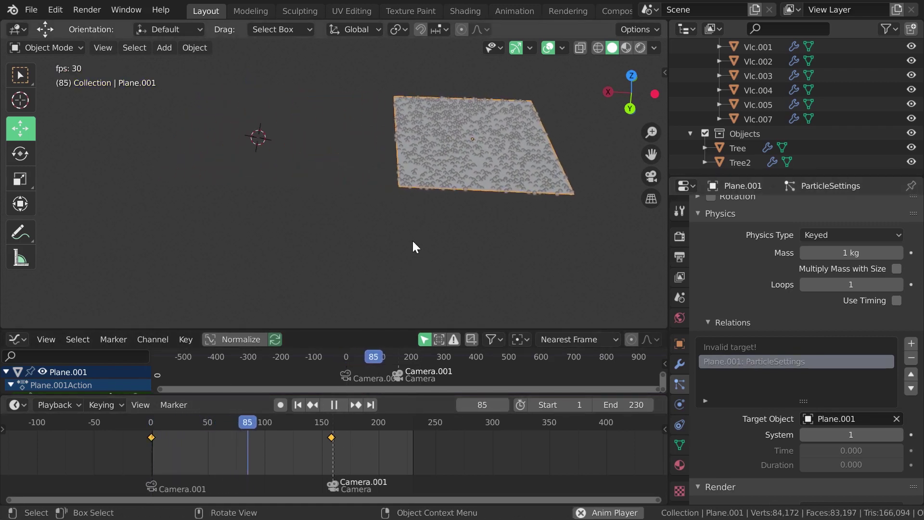
{"action": "key", "text": "space"}
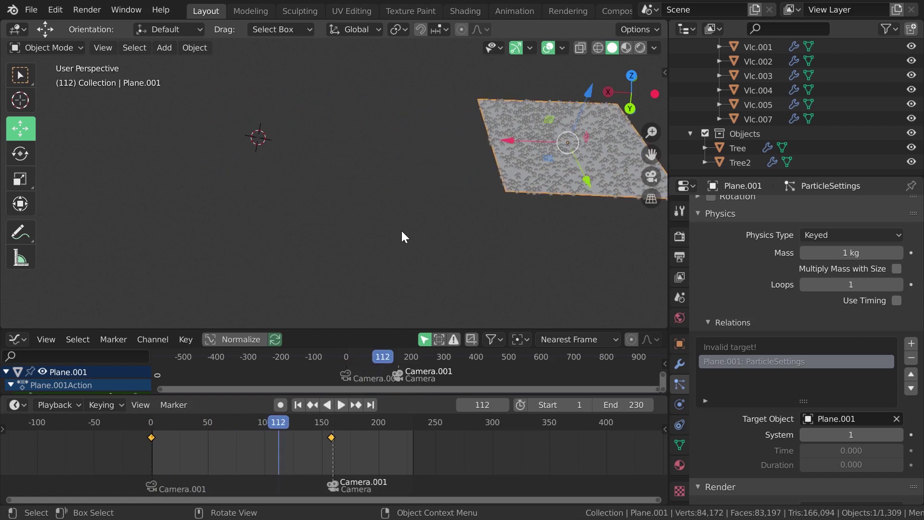
{"action": "key", "text": "KP_Decimal"}
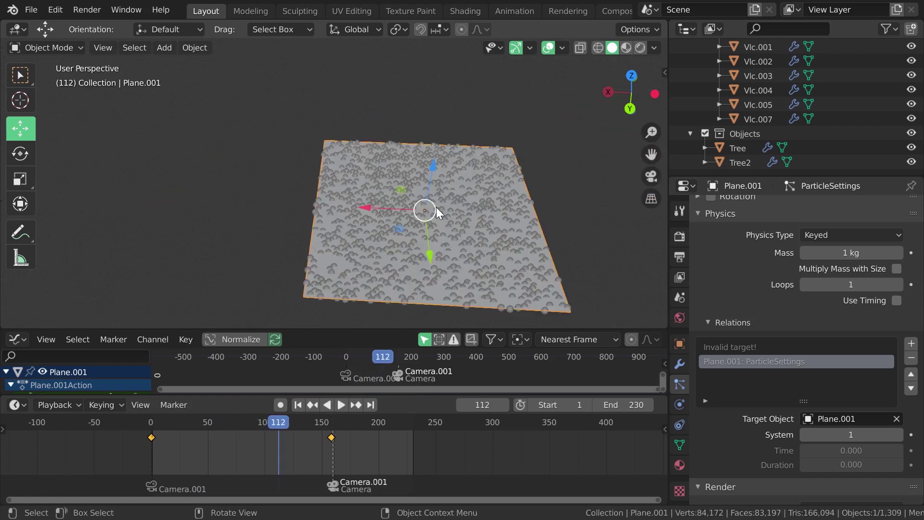
Delete Plane.001 and navigate the viewport back to the tree-lined road and its cameras.
{"action": "key", "text": "Delete"}
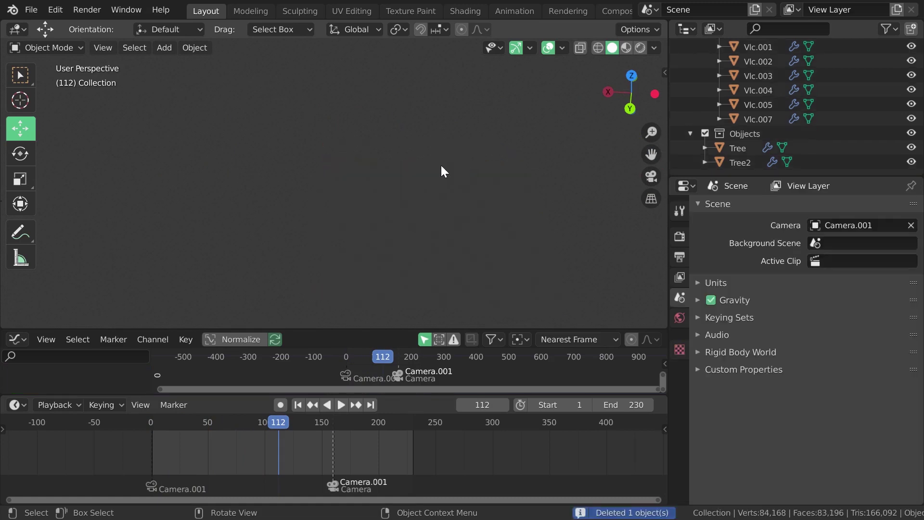
{"action": "scroll", "coordinate": [381, 236], "scroll_direction": "down", "scroll_amount": 3}
{"action": "mouse_move", "coordinate": [382, 230]}
{"action": "middle_mouse_down"}
{"action": "mouse_move", "coordinate": [440, 259]}
{"action": "mouse_move", "coordinate": [470, 237]}
{"action": "mouse_move", "coordinate": [429, 226]}
{"action": "middle_mouse_up"}
{"action": "scroll", "coordinate": [471, 238], "scroll_direction": "up", "scroll_amount": 4}
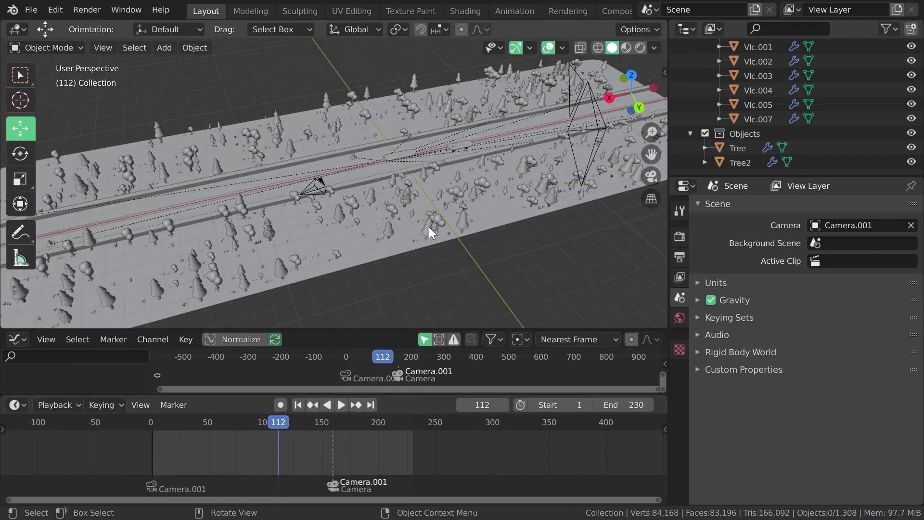
{"action": "scroll", "coordinate": [430, 226], "scroll_direction": "down", "scroll_amount": 3}
{"action": "scroll", "coordinate": [429, 227], "scroll_direction": "down", "scroll_amount": 3}
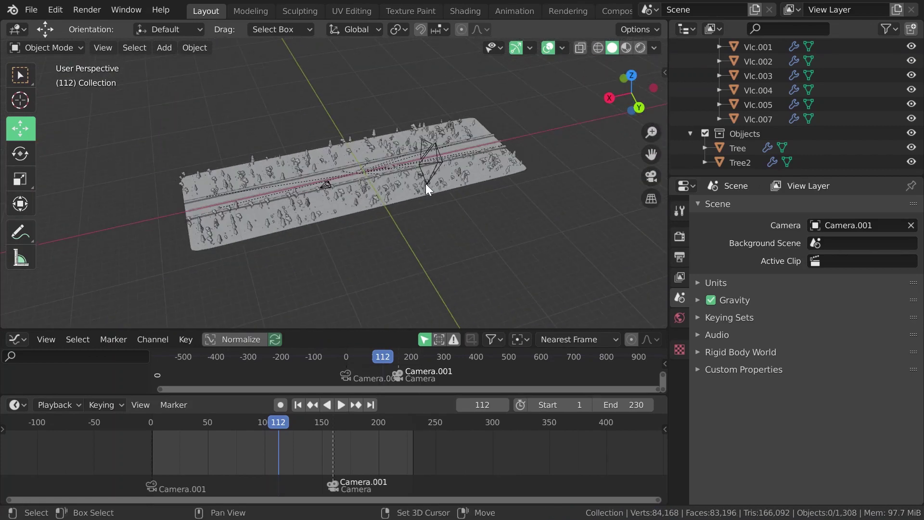
{"action": "mouse_move", "coordinate": [425, 184]}
{"action": "middle_mouse_down", "text": "shift"}
{"action": "mouse_move", "coordinate": [390, 241]}
{"action": "mouse_move", "coordinate": [504, 280]}
{"action": "middle_mouse_up", "text": "shift"}
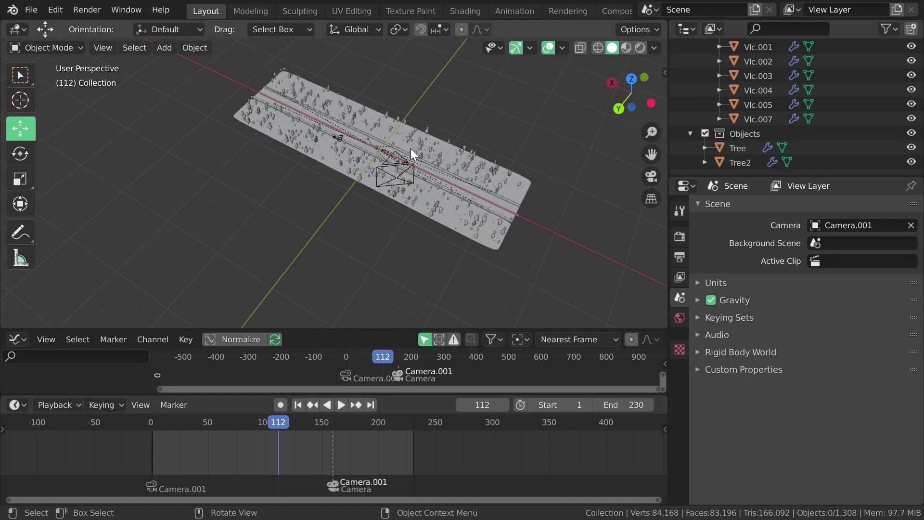
{"action": "mouse_move", "coordinate": [410, 148]}
{"action": "middle_mouse_down"}
{"action": "mouse_move", "coordinate": [434, 181]}
{"action": "mouse_move", "coordinate": [404, 222]}
{"action": "mouse_move", "coordinate": [354, 208]}
{"action": "mouse_move", "coordinate": [435, 233]}
{"action": "mouse_move", "coordinate": [383, 201]}
{"action": "mouse_move", "coordinate": [378, 164]}
{"action": "mouse_move", "coordinate": [382, 209]}
{"action": "mouse_move", "coordinate": [392, 167]}
{"action": "mouse_move", "coordinate": [414, 209]}
{"action": "mouse_move", "coordinate": [390, 203]}
{"action": "mouse_move", "coordinate": [399, 211]}
{"action": "middle_mouse_up"}
{"action": "scroll", "coordinate": [353, 474], "scroll_direction": "up", "scroll_amount": 3}
Set the animation end frame to 500.
{"action": "scroll", "coordinate": [365, 466], "scroll_direction": "down", "scroll_amount": 3, "text": "ctrl"}
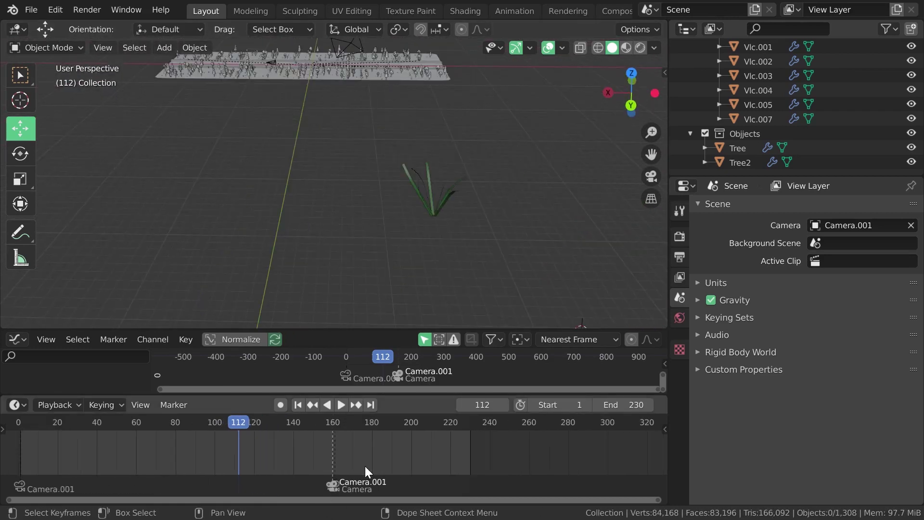
{"action": "scroll", "coordinate": [359, 445], "scroll_direction": "down", "scroll_amount": 3, "text": "ctrl"}
{"action": "scroll", "coordinate": [359, 446], "scroll_direction": "down", "scroll_amount": 1, "text": "ctrl"}
{"action": "left_click", "coordinate": [645, 404]}
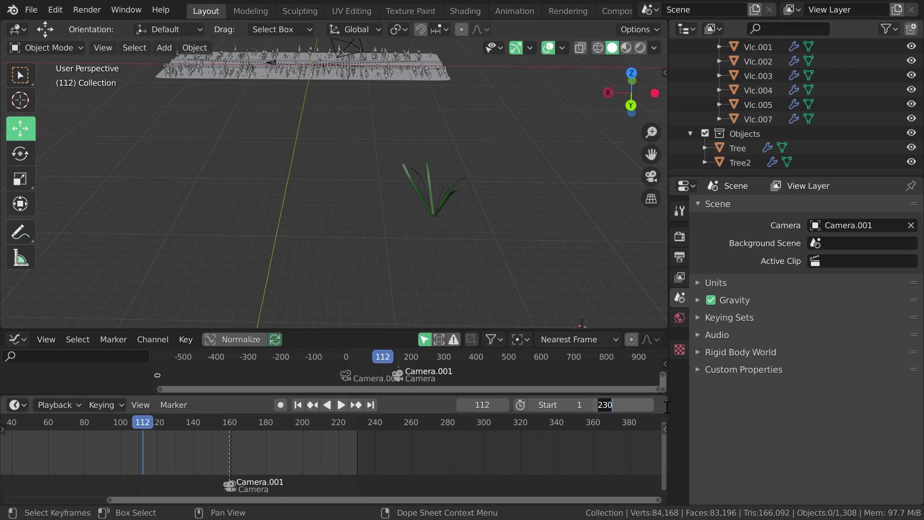
{"action": "type", "text": "500"}
{"action": "key", "text": "Return"}
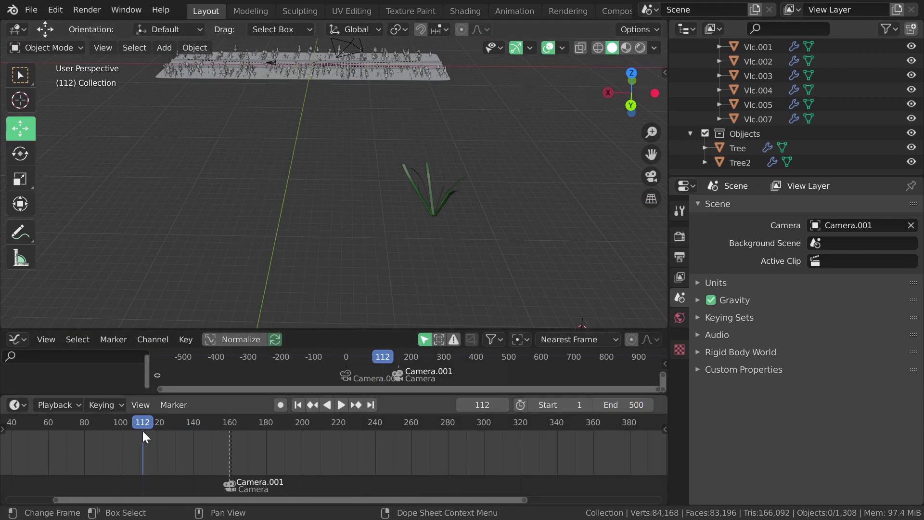
Jump to frame 300, where Camera takes over as the scene camera.
{"action": "left_click_drag", "start_coordinate": [142, 430], "coordinate": [465, 429]}
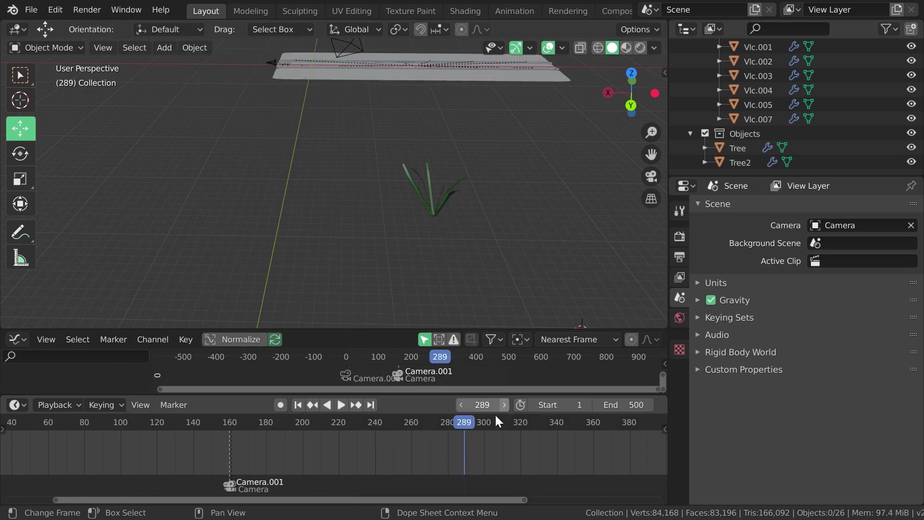
{"action": "left_click", "coordinate": [519, 426]}
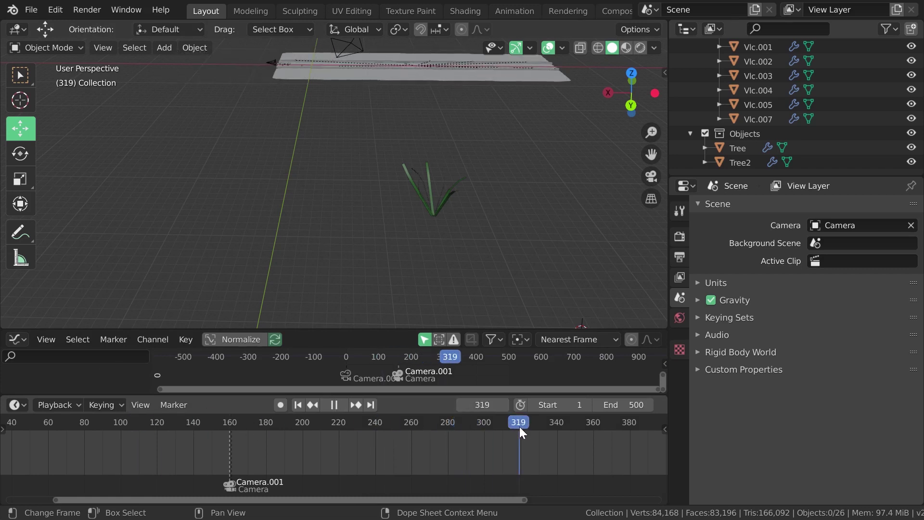
{"action": "left_click", "coordinate": [483, 405]}
{"action": "type", "text": "300"}
{"action": "key", "text": "Return"}
{"action": "scroll", "coordinate": [327, 236], "scroll_direction": "down", "scroll_amount": 5}
{"action": "scroll", "coordinate": [336, 226], "scroll_direction": "down", "scroll_amount": 4}
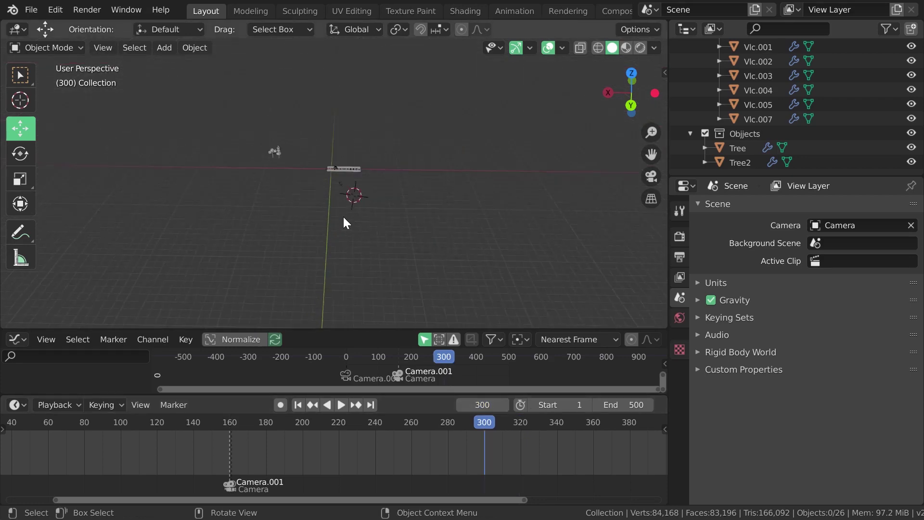
{"action": "scroll", "coordinate": [343, 220], "scroll_direction": "up", "scroll_amount": 3}
{"action": "scroll", "coordinate": [385, 192], "scroll_direction": "up", "scroll_amount": 3}
{"action": "mouse_move", "coordinate": [392, 154]}
{"action": "middle_mouse_down"}
{"action": "mouse_move", "coordinate": [381, 188]}
{"action": "mouse_move", "coordinate": [417, 217]}
{"action": "middle_mouse_up"}
Add a new plane and stretch it 10.313 times along Y in Edit Mode.
{"action": "key", "text": "shift+a"}
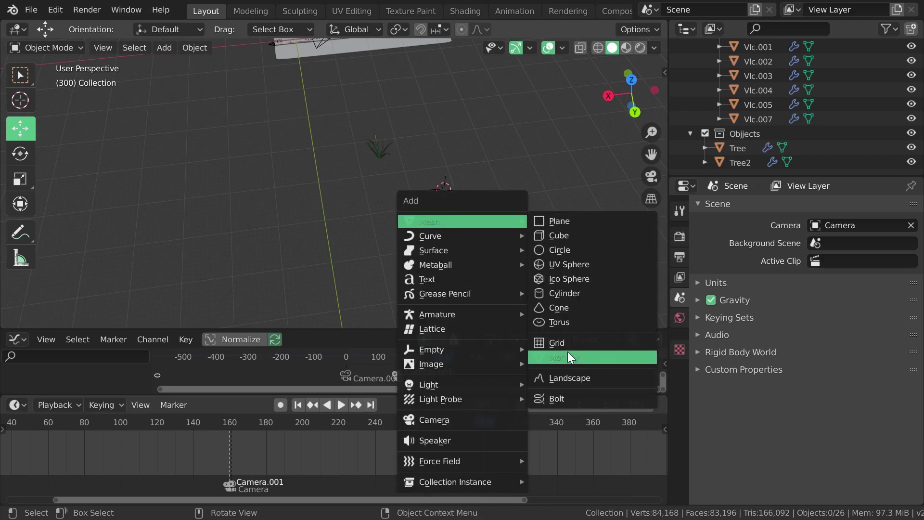
{"action": "left_click", "coordinate": [560, 221]}
{"action": "mouse_move", "coordinate": [455, 256]}
{"action": "middle_mouse_down"}
{"action": "mouse_move", "coordinate": [483, 227]}
{"action": "mouse_move", "coordinate": [464, 210]}
{"action": "mouse_move", "coordinate": [415, 246]}
{"action": "mouse_move", "coordinate": [382, 223]}
{"action": "mouse_move", "coordinate": [396, 213]}
{"action": "middle_mouse_up"}
{"action": "key", "text": "Tab"}
{"action": "key", "text": "s"}
{"action": "key", "text": "y"}
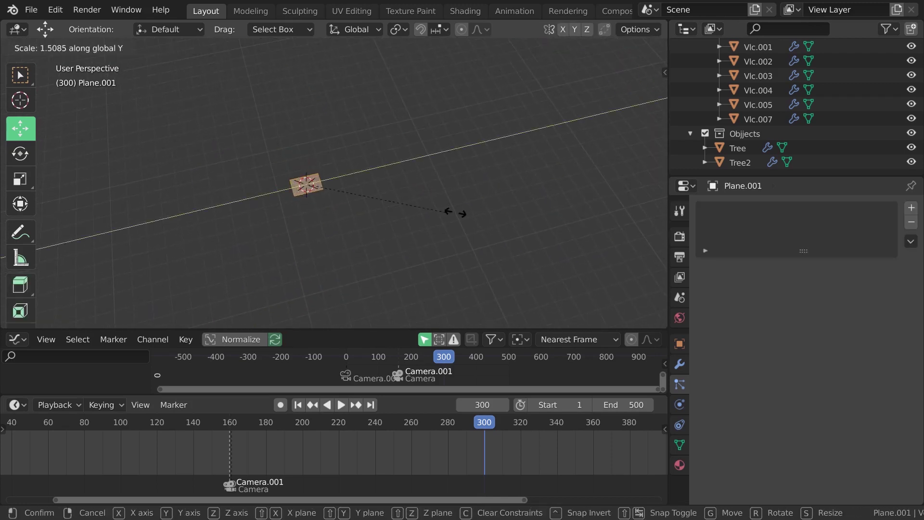
{"action": "left_click", "coordinate": [605, 115]}
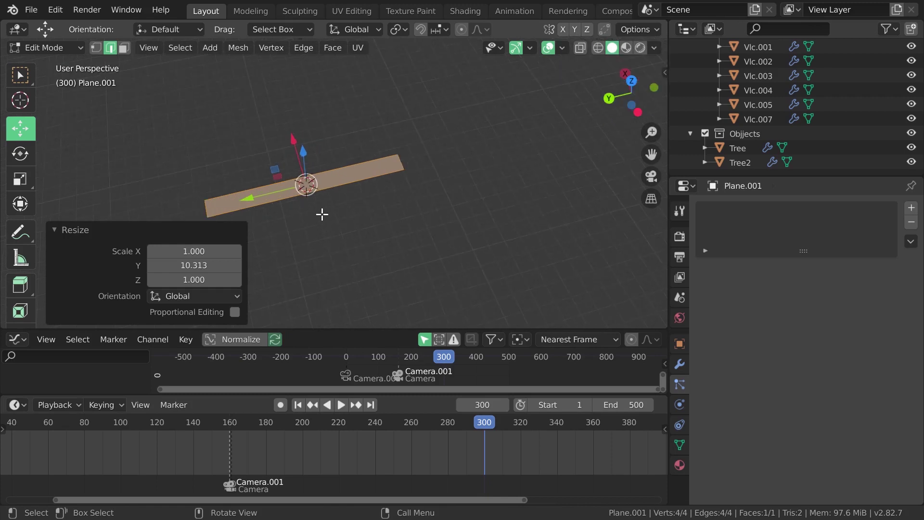
{"action": "mouse_move", "coordinate": [322, 213]}
{"action": "middle_mouse_down"}
{"action": "mouse_move", "coordinate": [432, 231]}
{"action": "mouse_move", "coordinate": [452, 246]}
{"action": "middle_mouse_up"}
{"action": "key", "text": "Tab"}
Add a new camera, Camera.002, to the scene.
{"action": "key", "text": "shift+a"}
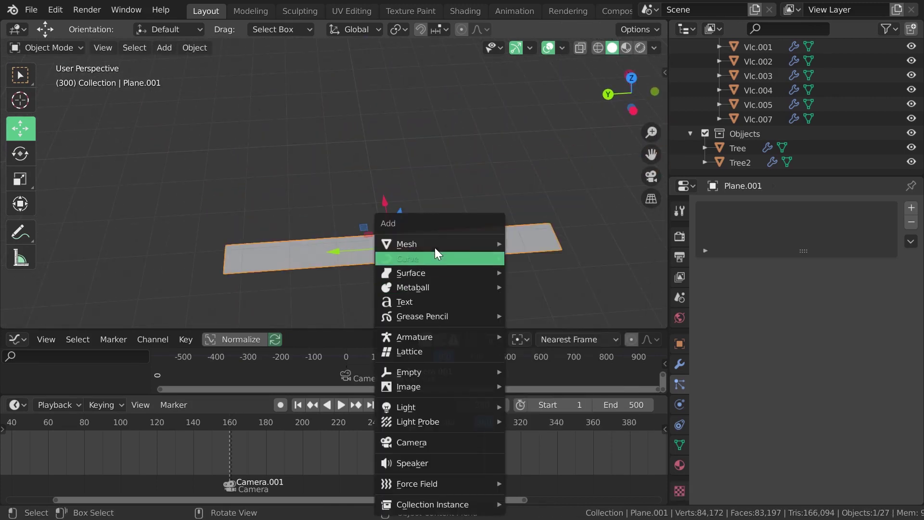
{"action": "left_click", "coordinate": [461, 442]}
{"action": "mouse_move", "coordinate": [432, 283]}
{"action": "middle_mouse_down", "text": "shift"}
{"action": "mouse_move", "coordinate": [471, 284]}
{"action": "mouse_move", "coordinate": [448, 225]}
{"action": "middle_mouse_up", "text": "shift"}
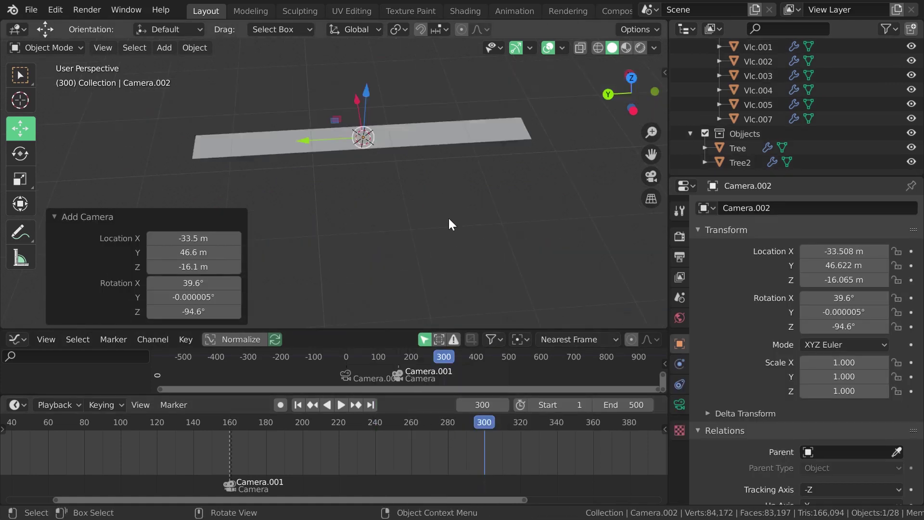
{"action": "scroll", "coordinate": [452, 221], "scroll_direction": "up", "scroll_amount": 3}
Rename Camera.002 to 'dumy 1' in the Outliner.
{"action": "scroll", "coordinate": [786, 139], "scroll_direction": "up", "scroll_amount": 2}
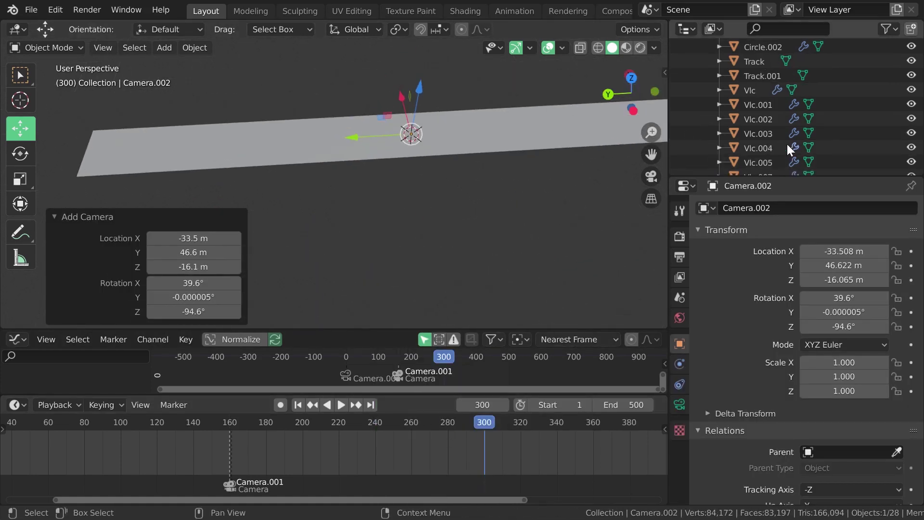
{"action": "scroll", "coordinate": [787, 144], "scroll_direction": "up", "scroll_amount": 2}
{"action": "scroll", "coordinate": [787, 143], "scroll_direction": "up", "scroll_amount": 2}
{"action": "scroll", "coordinate": [787, 144], "scroll_direction": "up", "scroll_amount": 2}
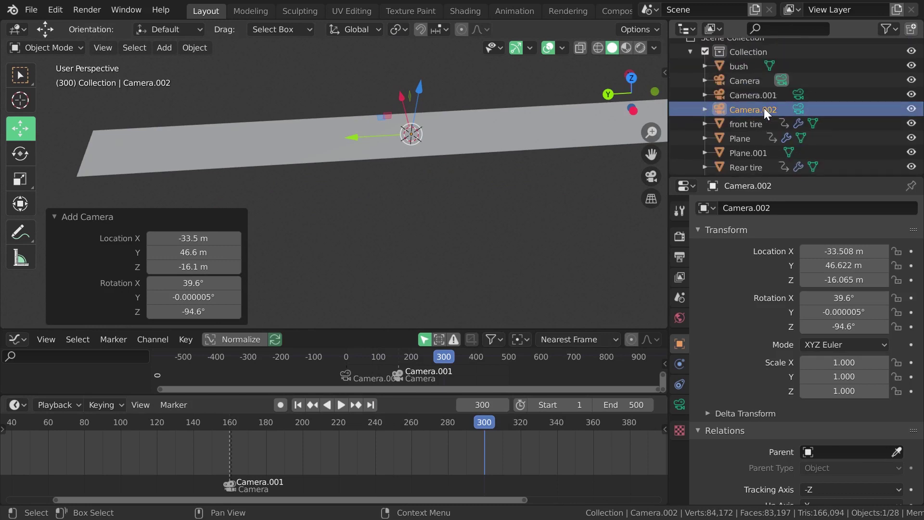
{"action": "double_click", "coordinate": [764, 109]}
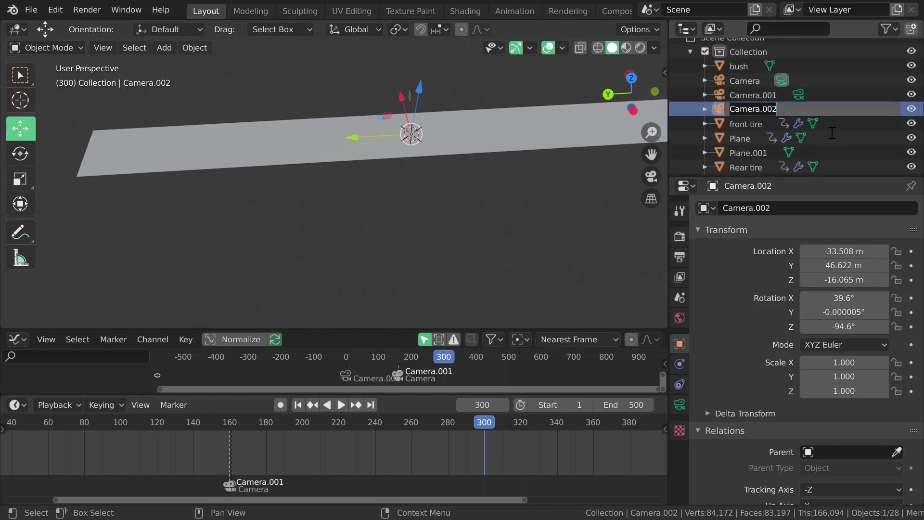
{"action": "type", "text": "dumy 1"}
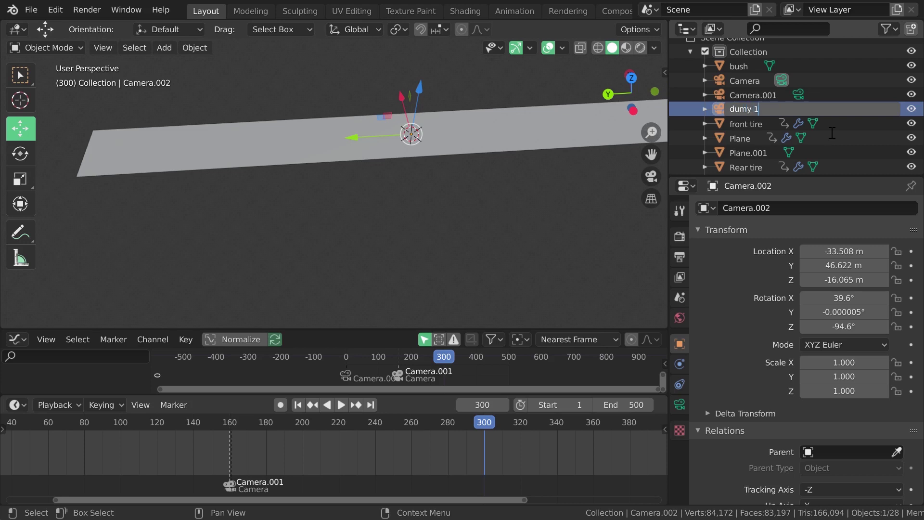
{"action": "key", "text": "Return"}
Duplicate dumy 1 in place and rename the copy 'dumy 2'.
{"action": "scroll", "coordinate": [415, 174], "scroll_direction": "up", "scroll_amount": 3}
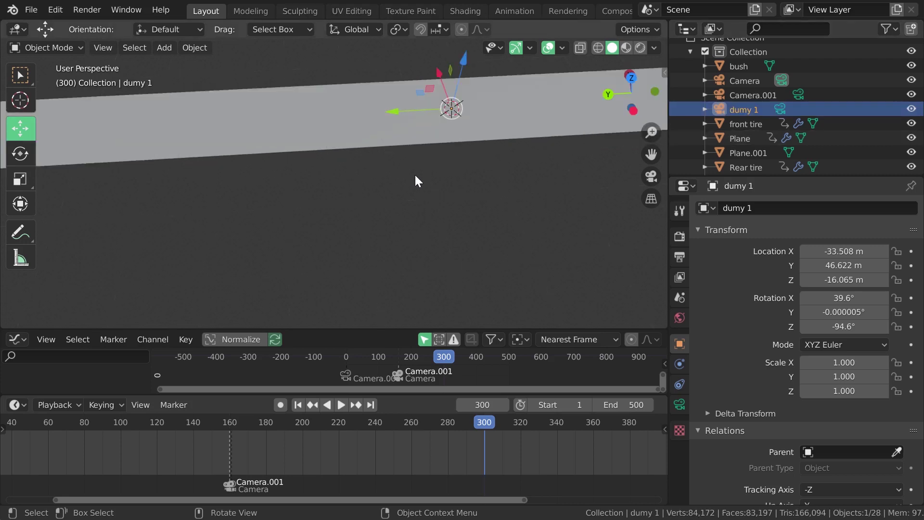
{"action": "key", "text": "shift+d"}
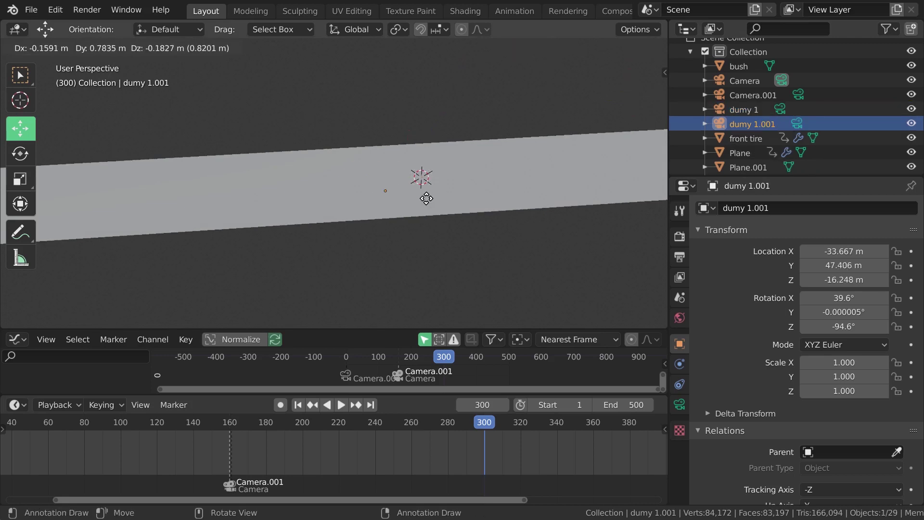
{"action": "key", "text": "Escape"}
{"action": "double_click", "coordinate": [769, 125]}
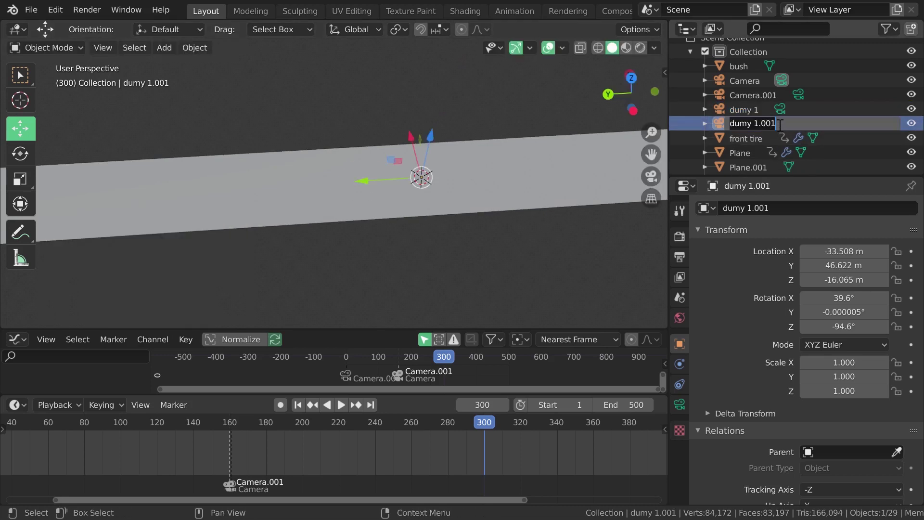
{"action": "left_click", "coordinate": [780, 125]}
{"action": "type", "text": "2"}
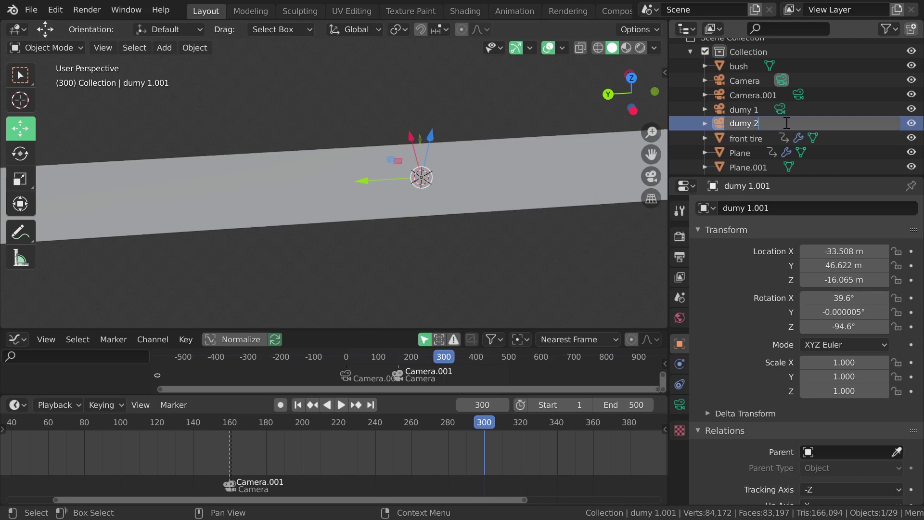
{"action": "key", "text": "Return"}
{"action": "key", "text": "space"}
{"action": "key", "text": "space"}
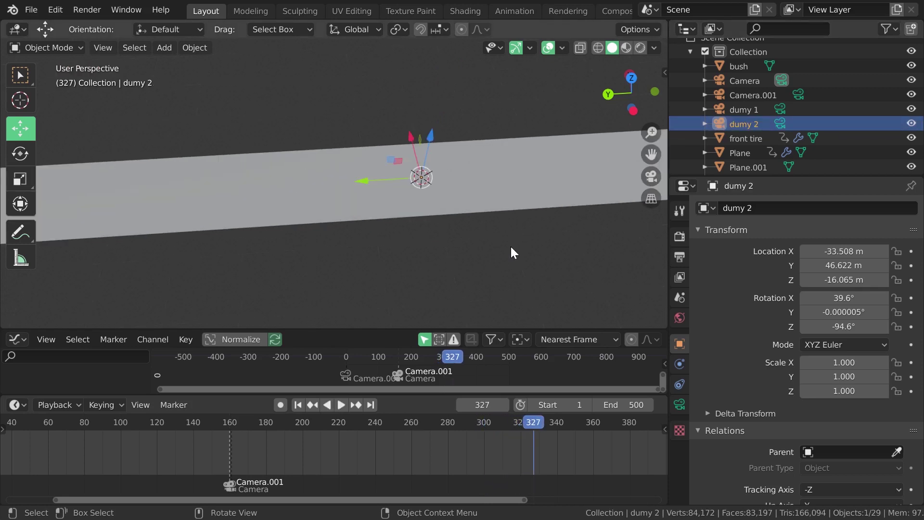
Set the current frame to 300.
{"action": "left_click_drag", "start_coordinate": [536, 421], "coordinate": [335, 439]}
{"action": "scroll", "coordinate": [394, 447], "scroll_direction": "down", "scroll_amount": 2}
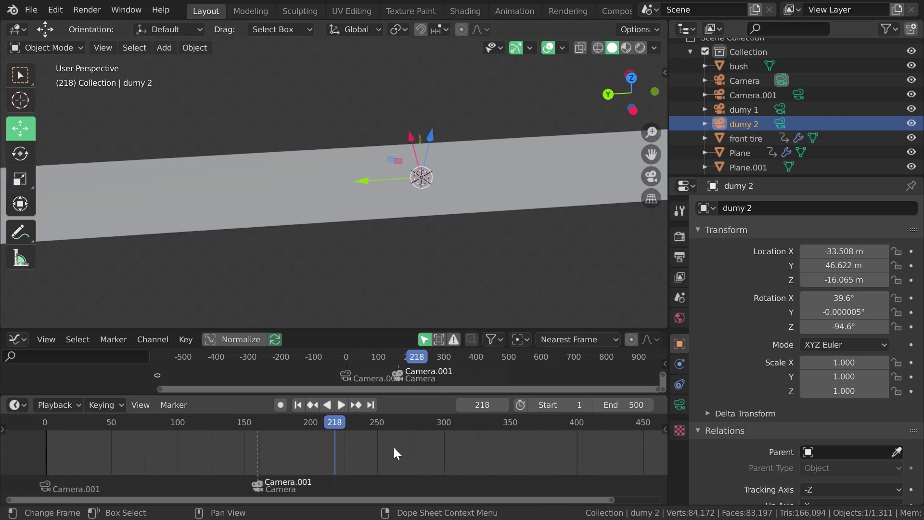
{"action": "scroll", "coordinate": [406, 455], "scroll_direction": "down", "scroll_amount": 2}
{"action": "scroll", "coordinate": [405, 453], "scroll_direction": "down", "scroll_amount": 2}
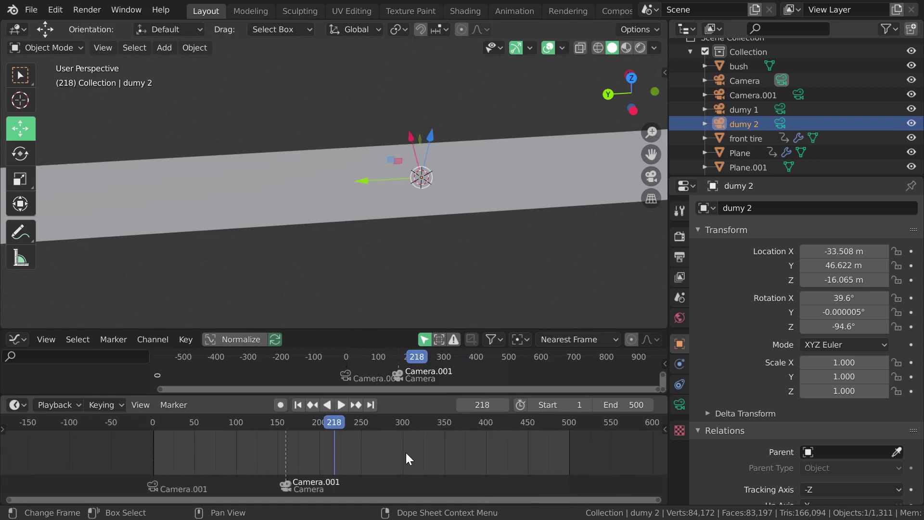
{"action": "left_click", "coordinate": [488, 406]}
{"action": "type", "text": "300"}
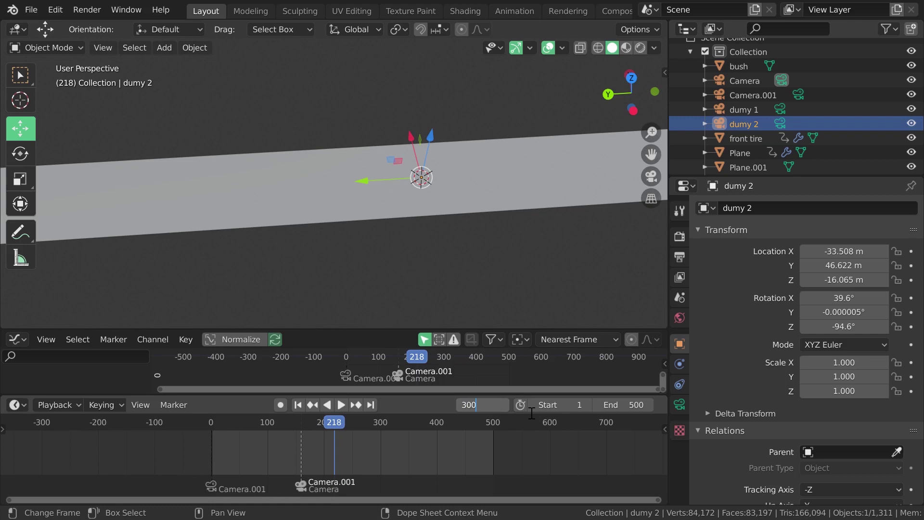
{"action": "key", "text": "Return"}
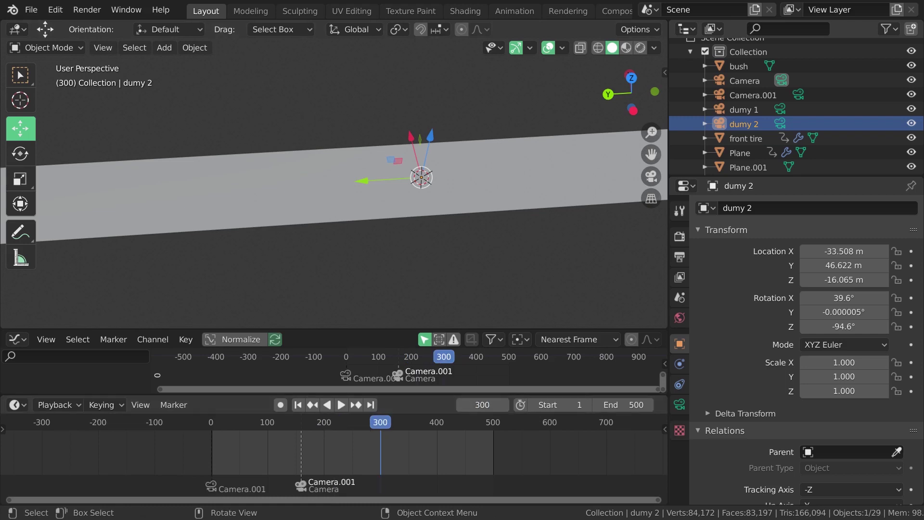
Set the animation's start frame to 300.
{"action": "scroll", "coordinate": [393, 453], "scroll_direction": "up", "scroll_amount": 1}
{"action": "scroll", "coordinate": [394, 453], "scroll_direction": "up", "scroll_amount": 3}
{"action": "scroll", "coordinate": [393, 453], "scroll_direction": "down", "scroll_amount": 2}
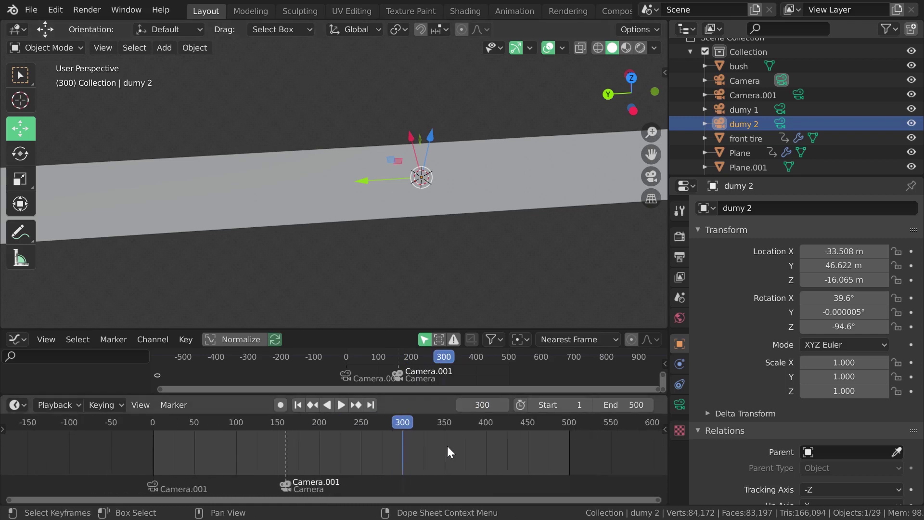
{"action": "scroll", "coordinate": [447, 452], "scroll_direction": "down", "scroll_amount": 1}
{"action": "scroll", "coordinate": [412, 466], "scroll_direction": "down", "scroll_amount": 3}
{"action": "scroll", "coordinate": [448, 461], "scroll_direction": "up", "scroll_amount": 3}
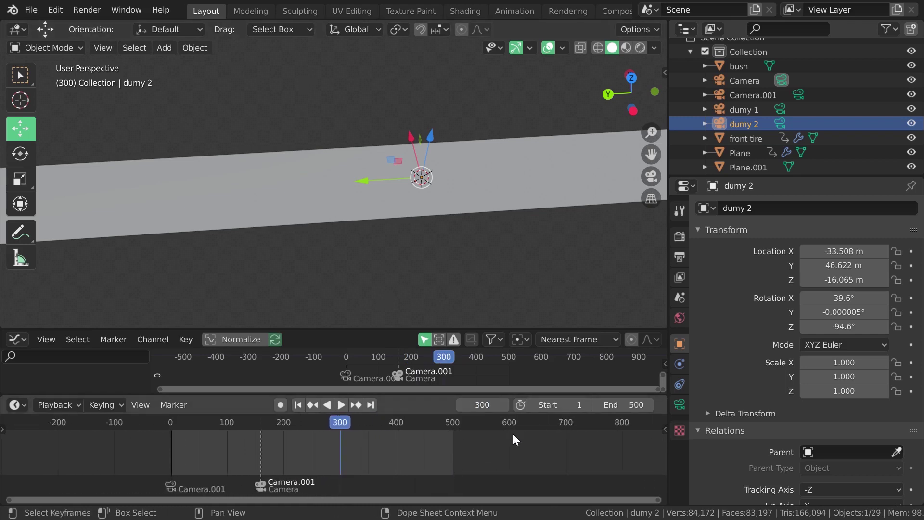
{"action": "left_click_drag", "start_coordinate": [350, 437], "coordinate": [355, 439]}
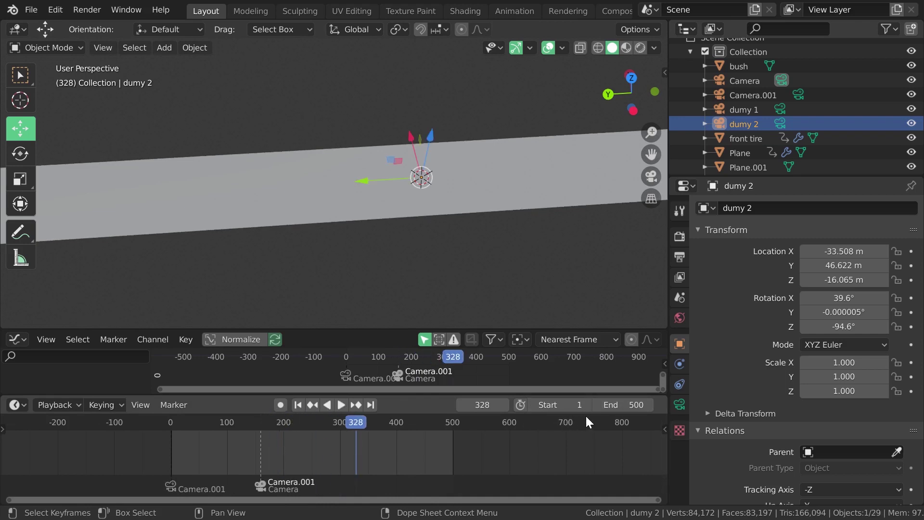
{"action": "left_click", "coordinate": [561, 405]}
{"action": "type", "text": "300"}
{"action": "key", "text": "Return"}
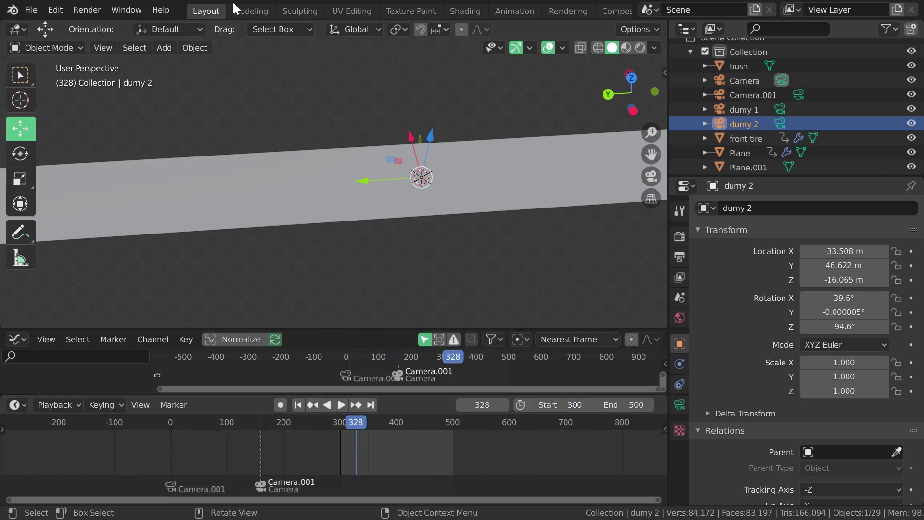
View the road from higher up and preview playback, stopping near frame 300.
{"action": "mouse_move", "coordinate": [356, 233]}
{"action": "middle_mouse_down"}
{"action": "mouse_move", "coordinate": [418, 224]}
{"action": "mouse_move", "coordinate": [403, 204]}
{"action": "mouse_move", "coordinate": [437, 210]}
{"action": "mouse_move", "coordinate": [457, 280]}
{"action": "middle_mouse_up"}
{"action": "scroll", "coordinate": [377, 461], "scroll_direction": "up", "scroll_amount": 2}
{"action": "scroll", "coordinate": [377, 460], "scroll_direction": "up", "scroll_amount": 2}
{"action": "mouse_move", "coordinate": [433, 231]}
{"action": "middle_mouse_down"}
{"action": "mouse_move", "coordinate": [466, 195]}
{"action": "mouse_move", "coordinate": [423, 289]}
{"action": "mouse_move", "coordinate": [396, 210]}
{"action": "mouse_move", "coordinate": [394, 168]}
{"action": "mouse_move", "coordinate": [425, 226]}
{"action": "middle_mouse_up"}
{"action": "scroll", "coordinate": [503, 421], "scroll_direction": "down", "scroll_amount": 1}
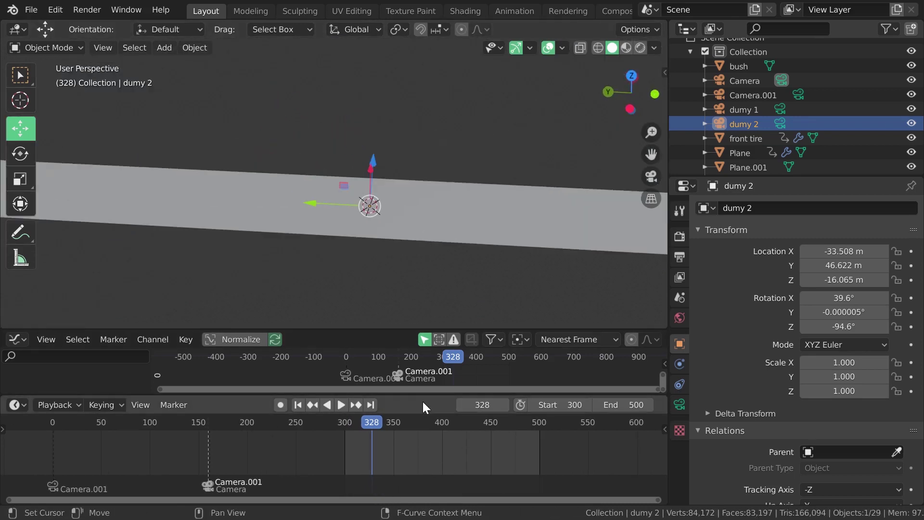
{"action": "key", "text": "space"}
{"action": "left_click_drag", "start_coordinate": [370, 429], "coordinate": [347, 426]}
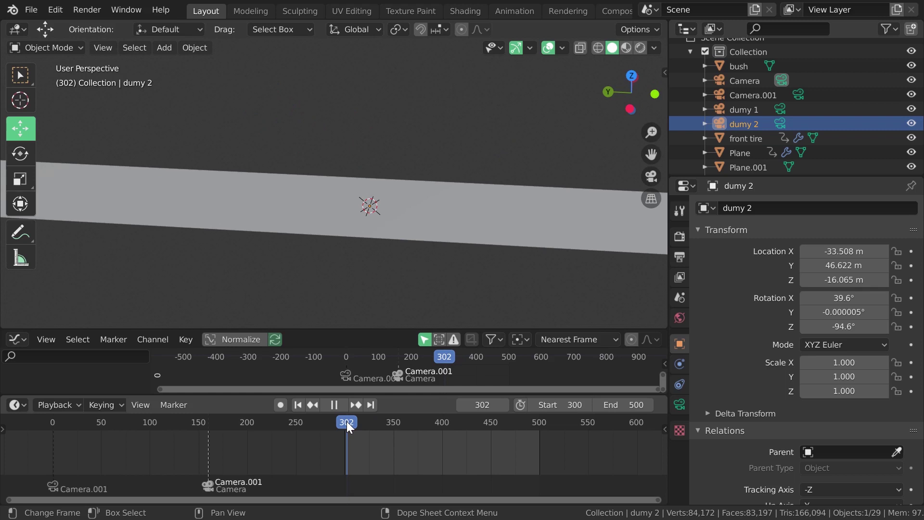
{"action": "left_click", "coordinate": [348, 427]}
{"action": "key", "text": "space"}
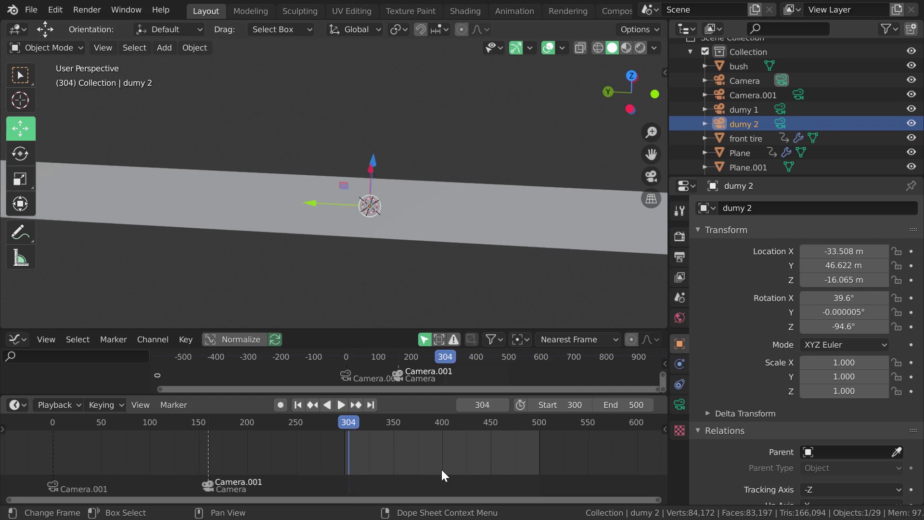
Add a timeline marker F_300 at frame 300.
{"action": "key", "text": "Left"}
{"action": "key", "text": "Left"}
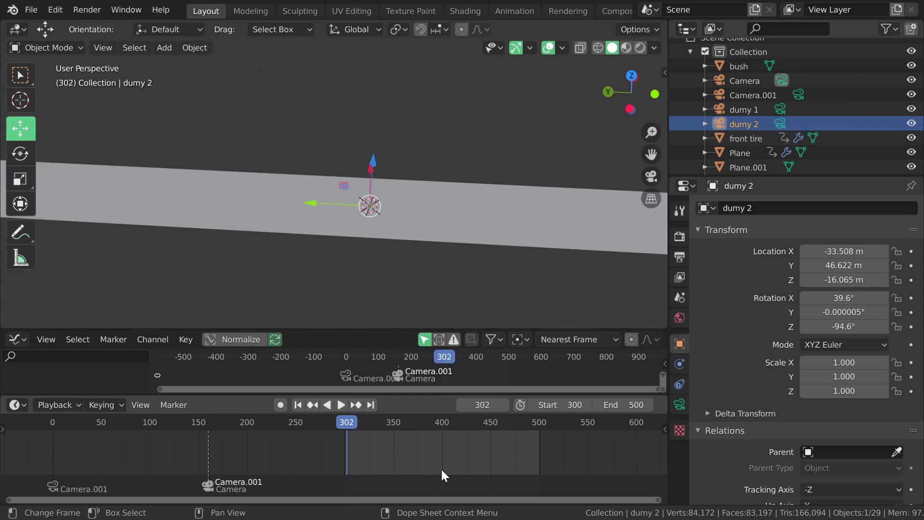
{"action": "key", "text": "Down"}
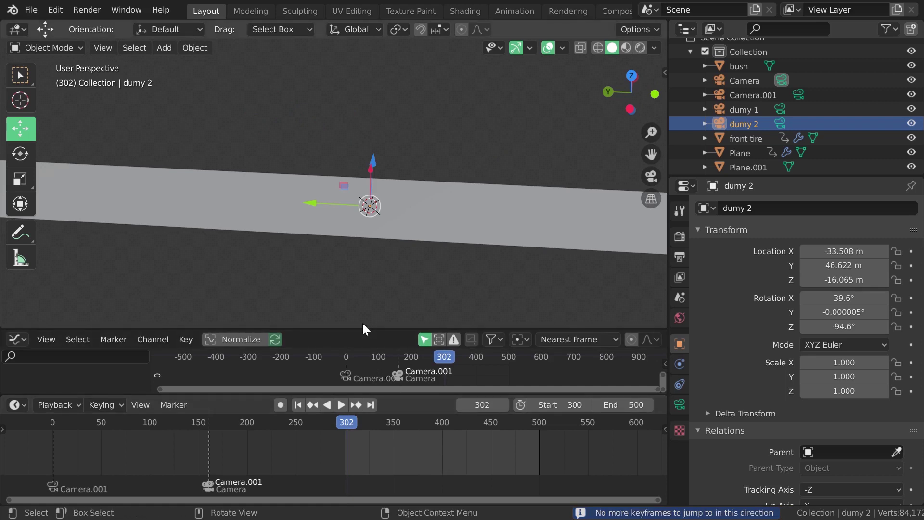
{"action": "key", "text": "Left"}
{"action": "key", "text": "Left"}
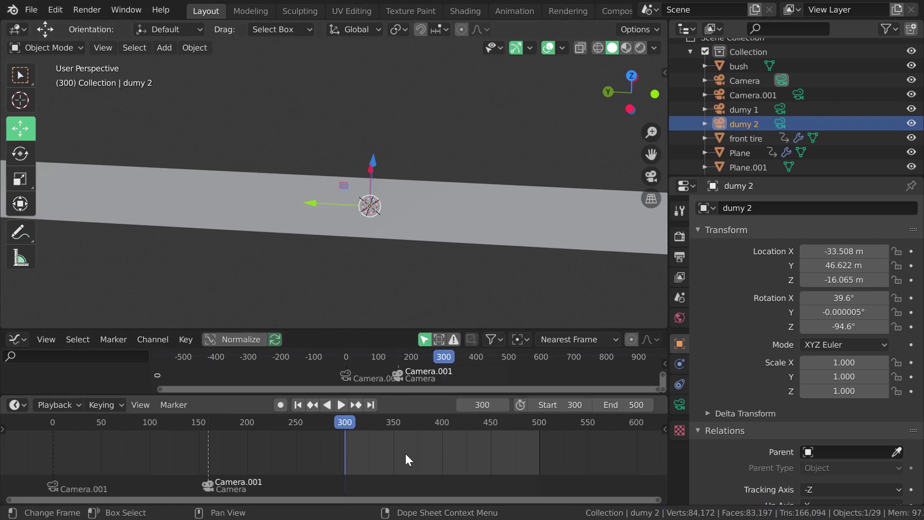
{"action": "key", "text": "m"}
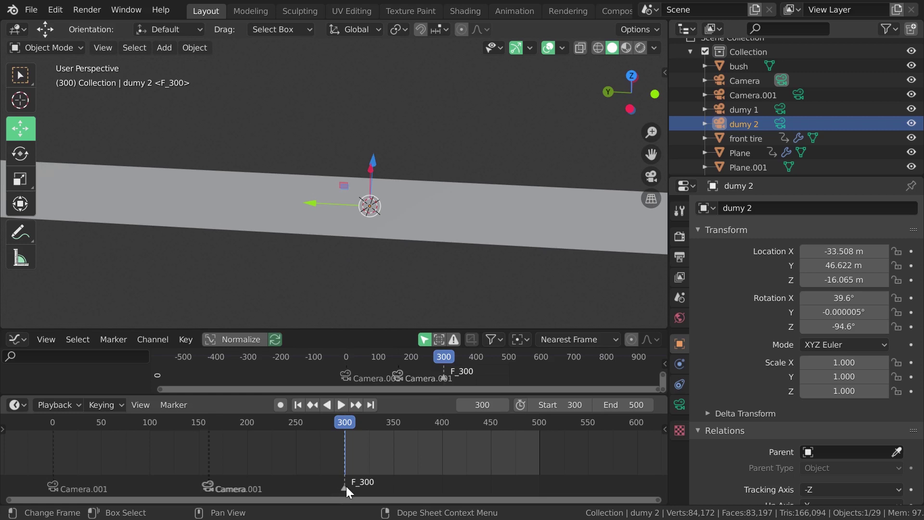
Rename the F_300 marker to 'dumy 1' via Marker > Rename Marker.
{"action": "key", "text": "ctrl"}
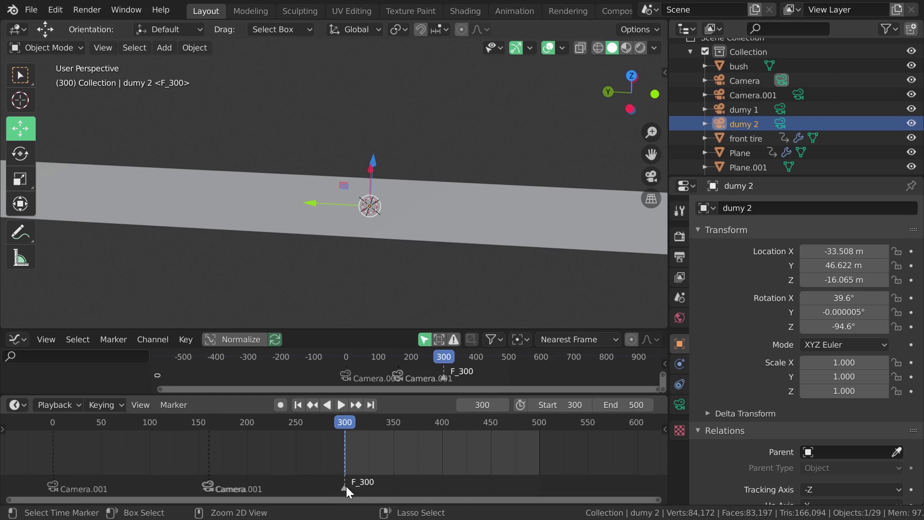
{"action": "left_click", "coordinate": [181, 406]}
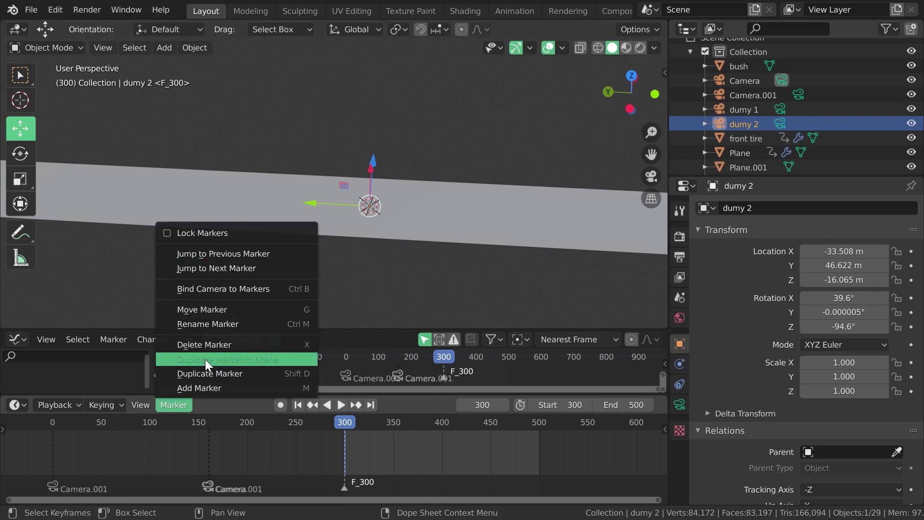
{"action": "left_click", "coordinate": [213, 325]}
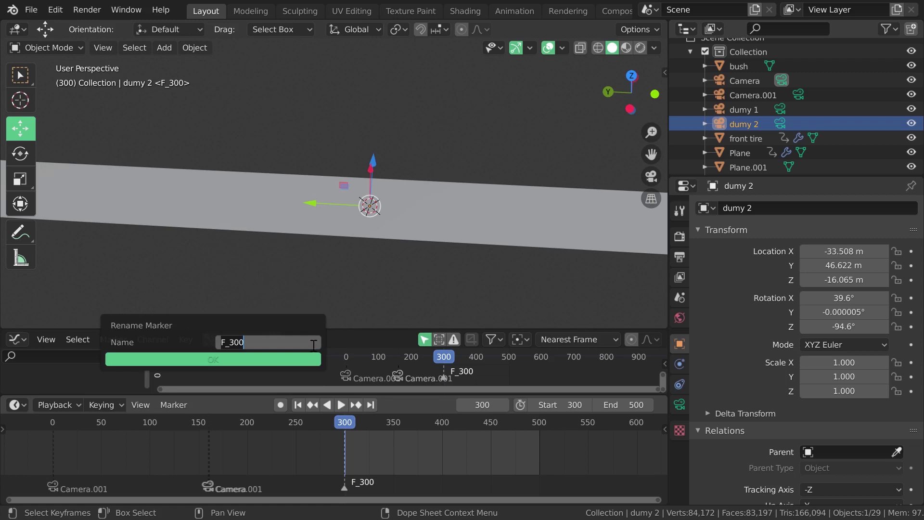
{"action": "key", "text": "BackSpace"}
{"action": "type", "text": "dumy 1"}
{"action": "key", "text": "Return"}
Confirm the dumy 1 name and add a new marker at frame 401.
{"action": "left_click", "coordinate": [238, 358]}
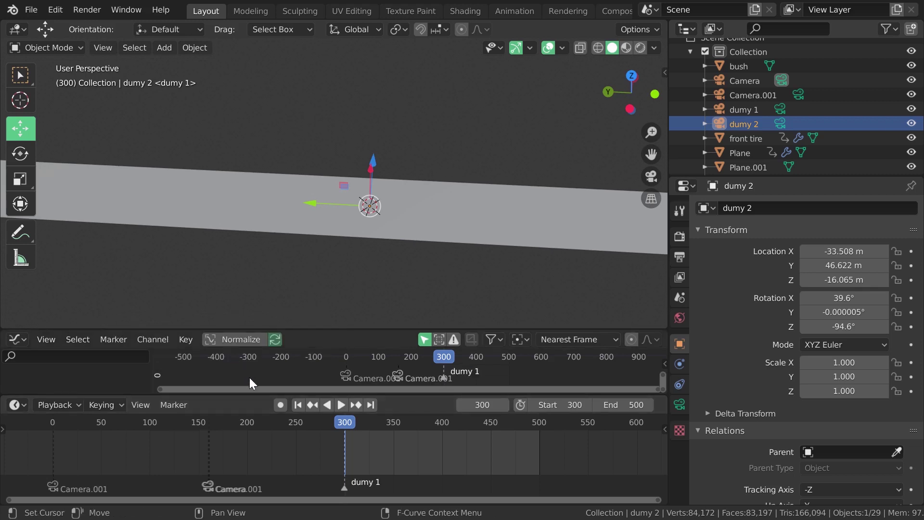
{"action": "left_click_drag", "start_coordinate": [353, 430], "coordinate": [443, 427]}
{"action": "scroll", "coordinate": [461, 446], "scroll_direction": "up", "scroll_amount": 2}
{"action": "scroll", "coordinate": [448, 446], "scroll_direction": "up", "scroll_amount": 1}
{"action": "scroll", "coordinate": [430, 446], "scroll_direction": "up", "scroll_amount": 2}
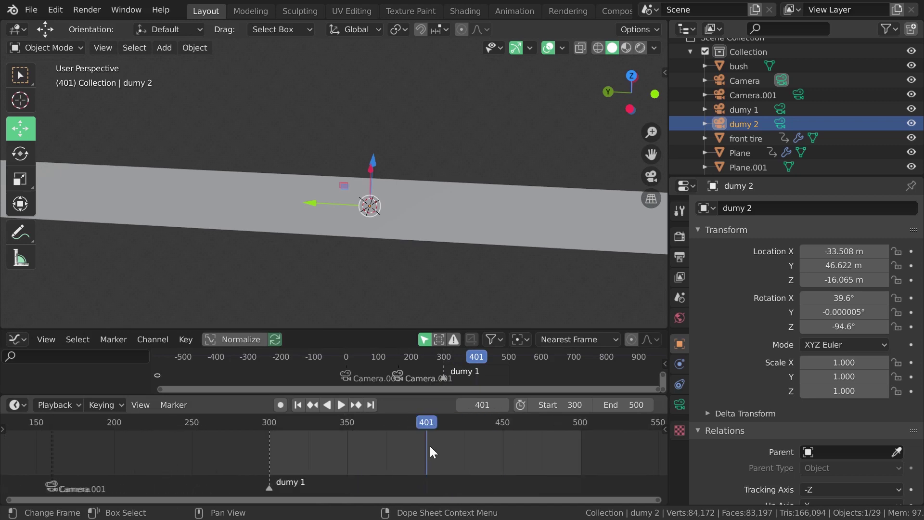
{"action": "key", "text": "m"}
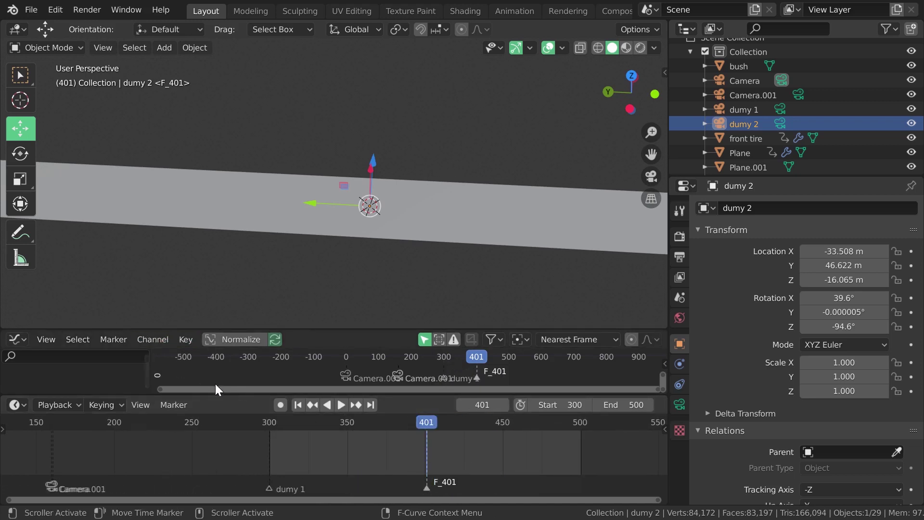
Rename the frame-401 marker to 'dumy 2' and view through the active camera.
{"action": "left_click", "coordinate": [174, 404]}
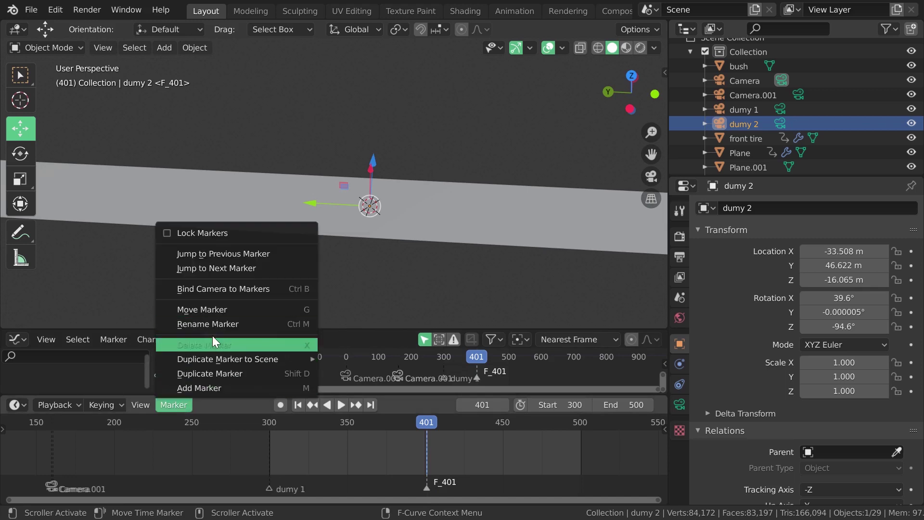
{"action": "left_click", "coordinate": [217, 321]}
{"action": "key", "text": "BackSpace"}
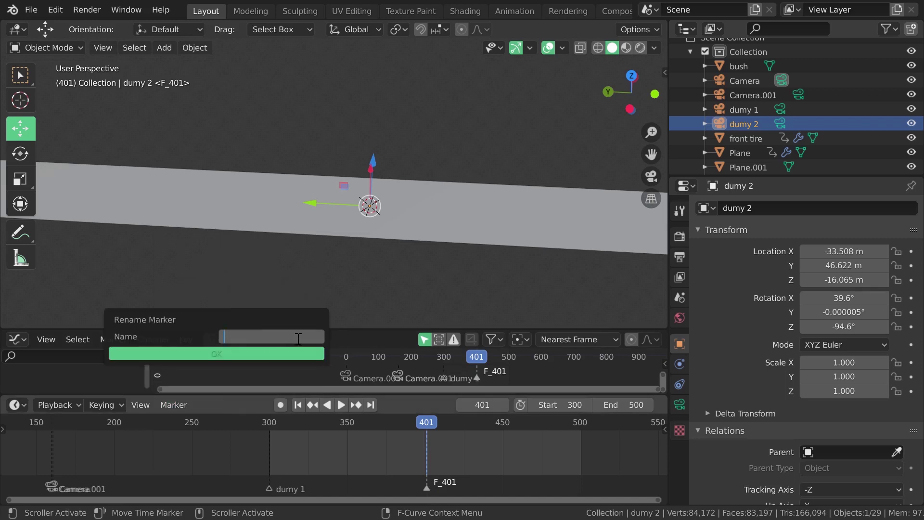
{"action": "type", "text": "dumm"}
{"action": "key", "text": "Return"}
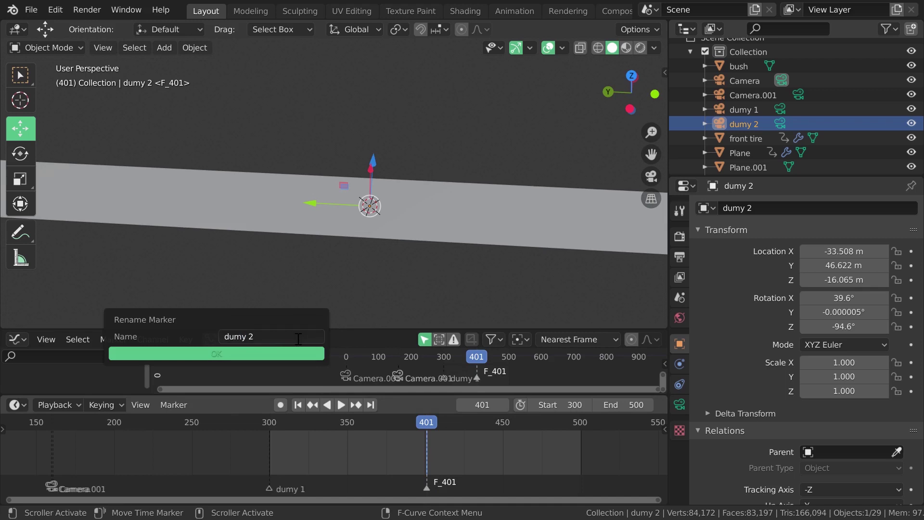
{"action": "key", "text": "Return"}
{"action": "mouse_move", "coordinate": [436, 141]}
{"action": "middle_mouse_down"}
{"action": "mouse_move", "coordinate": [380, 270]}
{"action": "mouse_move", "coordinate": [401, 258]}
{"action": "mouse_move", "coordinate": [397, 210]}
{"action": "mouse_move", "coordinate": [419, 246]}
{"action": "mouse_move", "coordinate": [447, 195]}
{"action": "mouse_move", "coordinate": [413, 245]}
{"action": "mouse_move", "coordinate": [436, 241]}
{"action": "mouse_move", "coordinate": [412, 243]}
{"action": "mouse_move", "coordinate": [455, 241]}
{"action": "mouse_move", "coordinate": [433, 277]}
{"action": "mouse_move", "coordinate": [512, 236]}
{"action": "middle_mouse_up"}
{"action": "key", "text": "KP_0"}
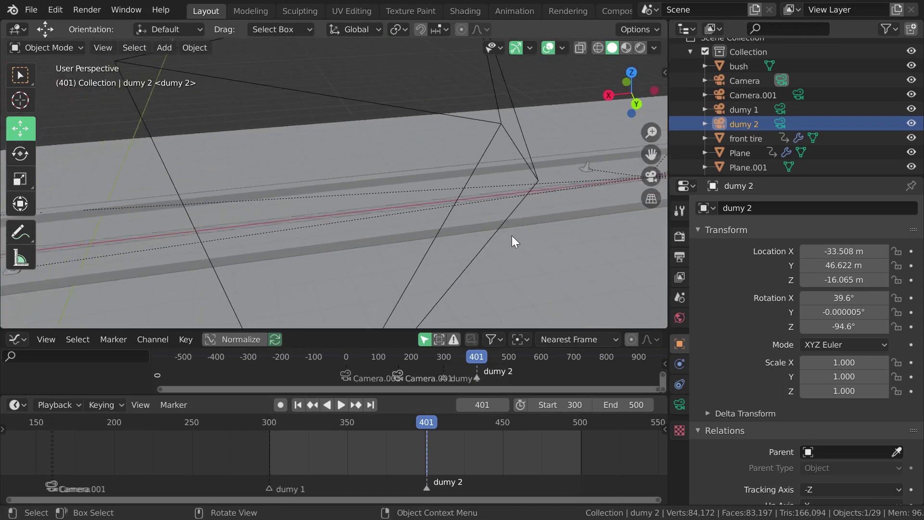
{"action": "scroll", "coordinate": [496, 255], "scroll_direction": "down", "scroll_amount": 8}
{"action": "mouse_move", "coordinate": [486, 274]}
{"action": "middle_mouse_down"}
{"action": "mouse_move", "coordinate": [521, 271]}
{"action": "mouse_move", "coordinate": [518, 260]}
{"action": "mouse_move", "coordinate": [374, 182]}
{"action": "mouse_move", "coordinate": [404, 235]}
{"action": "middle_mouse_up"}
{"action": "scroll", "coordinate": [404, 235], "scroll_direction": "up", "scroll_amount": 2}
{"action": "key", "text": "space"}
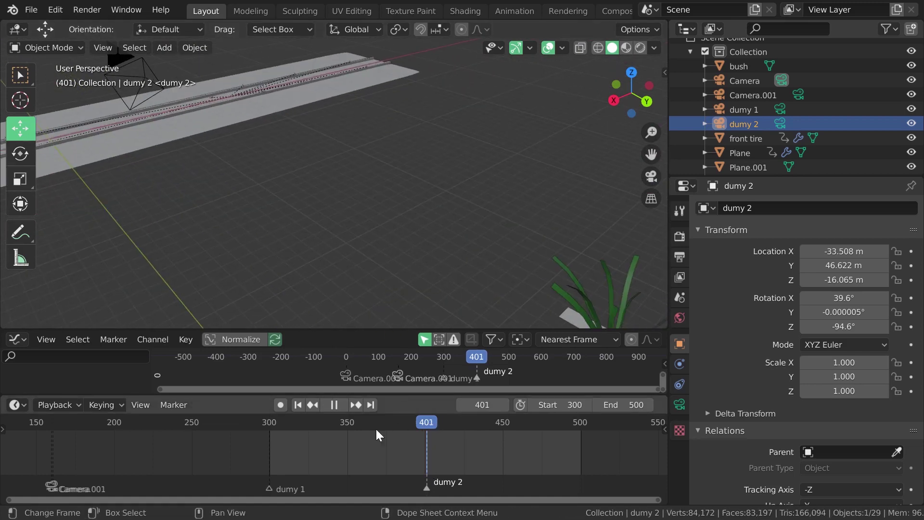
{"action": "left_click_drag", "start_coordinate": [377, 435], "coordinate": [273, 443]}
{"action": "key", "text": "space"}
{"action": "middle_click_drag", "start_coordinate": [454, 161], "coordinate": [401, 250]}
{"action": "key", "text": "KP_0"}
{"action": "scroll", "coordinate": [401, 250], "scroll_direction": "down", "scroll_amount": 5}
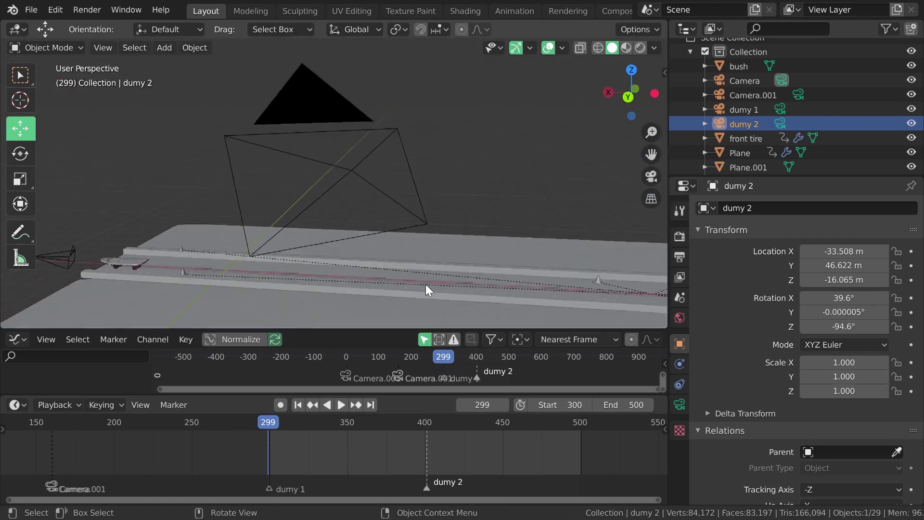
{"action": "scroll", "coordinate": [425, 284], "scroll_direction": "down", "scroll_amount": 3}
{"action": "mouse_move", "coordinate": [438, 285]}
{"action": "middle_mouse_down"}
{"action": "mouse_move", "coordinate": [479, 249]}
{"action": "mouse_move", "coordinate": [504, 272]}
{"action": "mouse_move", "coordinate": [443, 222]}
{"action": "mouse_move", "coordinate": [442, 196]}
{"action": "mouse_move", "coordinate": [360, 284]}
{"action": "mouse_move", "coordinate": [438, 288]}
{"action": "middle_mouse_up"}
{"action": "scroll", "coordinate": [439, 289], "scroll_direction": "up", "scroll_amount": 3}
{"action": "mouse_move", "coordinate": [429, 177]}
{"action": "middle_mouse_down"}
{"action": "mouse_move", "coordinate": [420, 223]}
{"action": "mouse_move", "coordinate": [405, 217]}
{"action": "mouse_move", "coordinate": [401, 188]}
{"action": "mouse_move", "coordinate": [355, 262]}
{"action": "middle_mouse_up"}
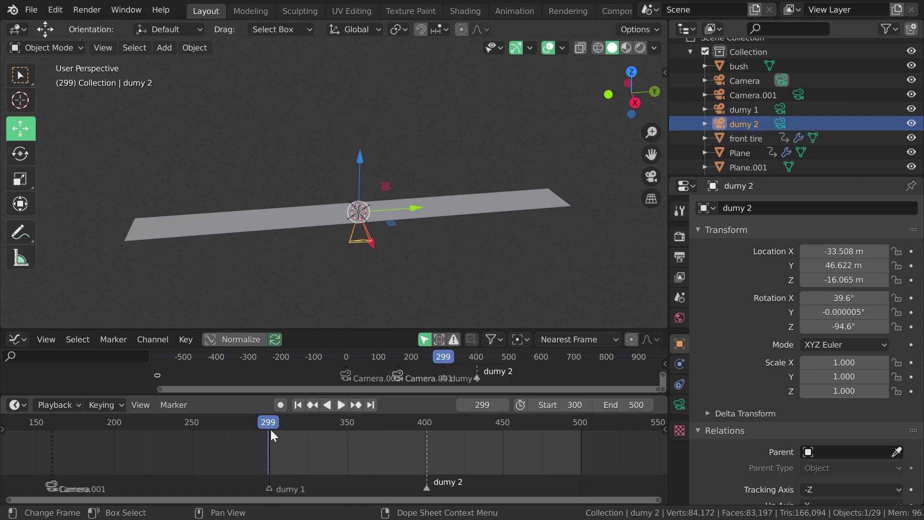
{"action": "key", "text": "space"}
{"action": "left_click_drag", "start_coordinate": [271, 431], "coordinate": [347, 436]}
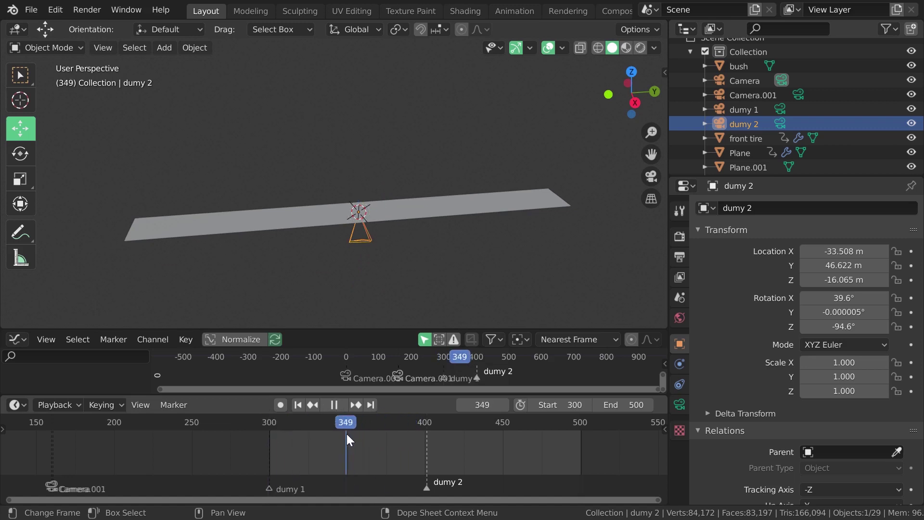
{"action": "key", "text": "space"}
{"action": "scroll", "coordinate": [400, 448], "scroll_direction": "down", "scroll_amount": 3}
{"action": "scroll", "coordinate": [400, 449], "scroll_direction": "down", "scroll_amount": 2}
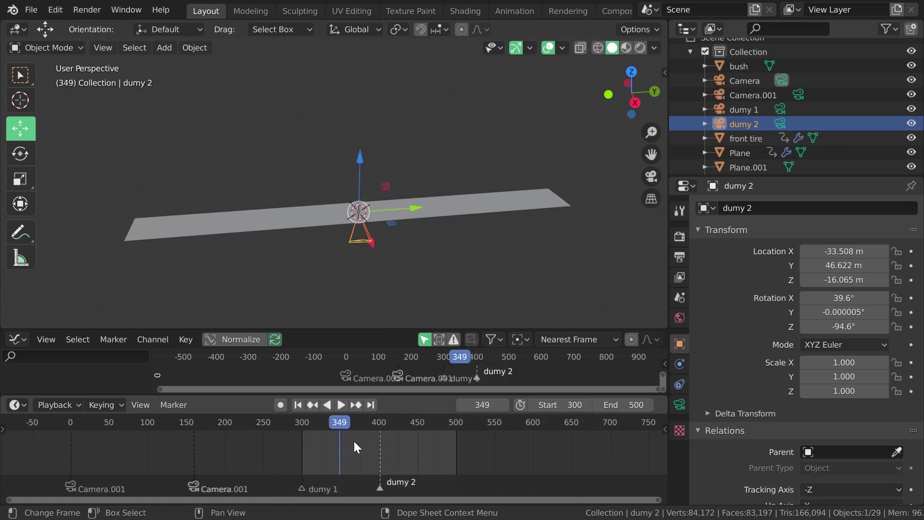
{"action": "scroll", "coordinate": [354, 442], "scroll_direction": "up", "scroll_amount": 3}
{"action": "mouse_move", "coordinate": [343, 325]}
{"action": "middle_mouse_down"}
{"action": "mouse_move", "coordinate": [355, 322]}
{"action": "mouse_move", "coordinate": [361, 191]}
{"action": "mouse_move", "coordinate": [456, 234]}
{"action": "mouse_move", "coordinate": [477, 272]}
{"action": "mouse_move", "coordinate": [512, 284]}
{"action": "middle_mouse_up"}
{"action": "scroll", "coordinate": [512, 284], "scroll_direction": "up", "scroll_amount": 3}
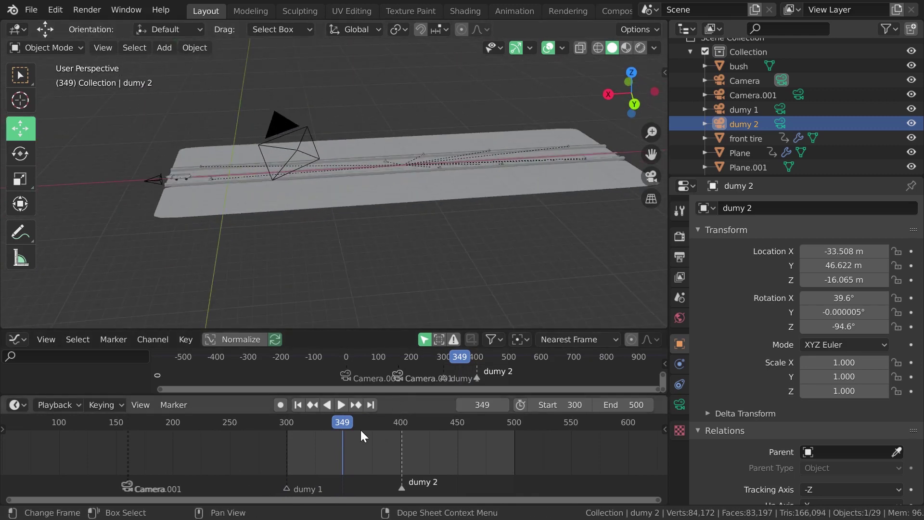
{"action": "mouse_move", "coordinate": [360, 430]}
{"action": "left_mouse_down"}
{"action": "mouse_move", "coordinate": [295, 419]}
{"action": "mouse_move", "coordinate": [408, 440]}
{"action": "mouse_move", "coordinate": [290, 441]}
{"action": "left_mouse_up"}
{"action": "key", "text": "space"}
{"action": "key", "text": "space"}
{"action": "mouse_move", "coordinate": [424, 217]}
{"action": "middle_mouse_down"}
{"action": "mouse_move", "coordinate": [490, 261]}
{"action": "mouse_move", "coordinate": [375, 190]}
{"action": "mouse_move", "coordinate": [462, 141]}
{"action": "mouse_move", "coordinate": [419, 237]}
{"action": "mouse_move", "coordinate": [446, 198]}
{"action": "mouse_move", "coordinate": [450, 207]}
{"action": "mouse_move", "coordinate": [418, 224]}
{"action": "mouse_move", "coordinate": [547, 198]}
{"action": "middle_mouse_up"}
{"action": "key", "text": "KP_0"}
{"action": "scroll", "coordinate": [462, 236], "scroll_direction": "down", "scroll_amount": 3}
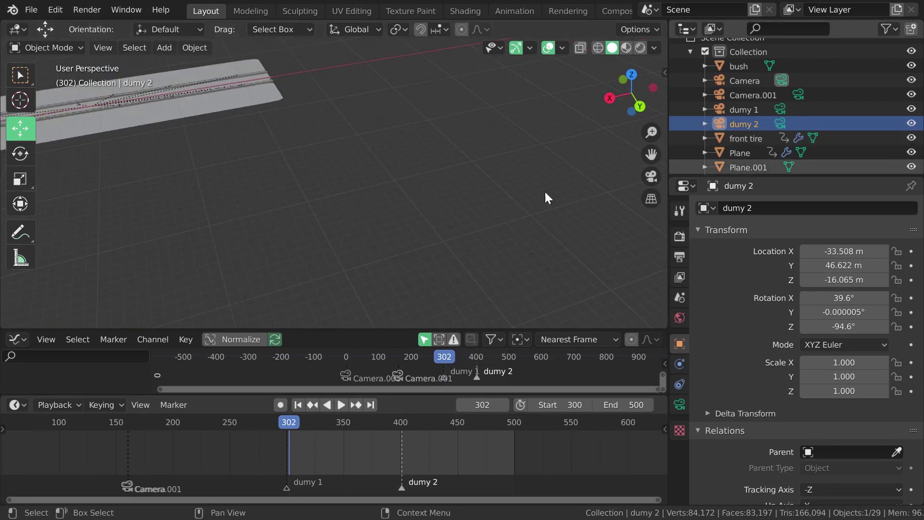
Bind the dumy 1 camera to its frame-300 marker and look through it.
{"action": "left_click", "coordinate": [747, 111]}
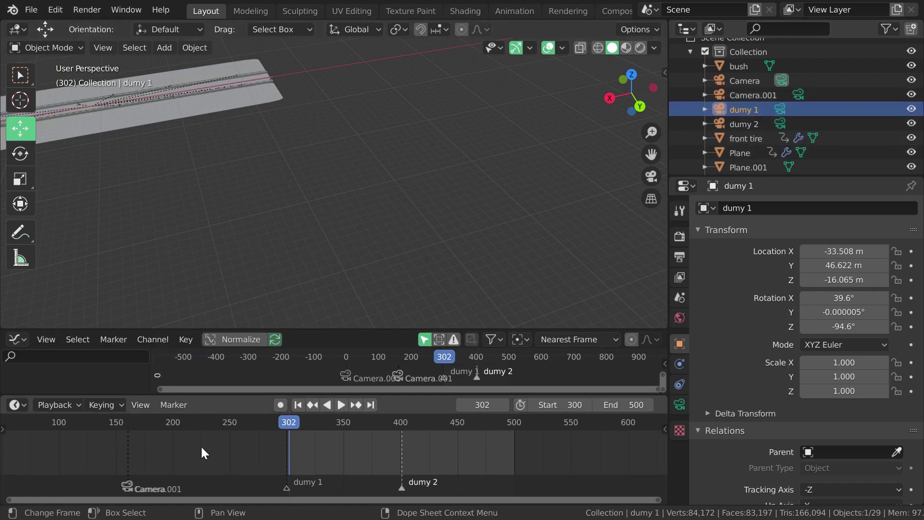
{"action": "left_click", "coordinate": [175, 408]}
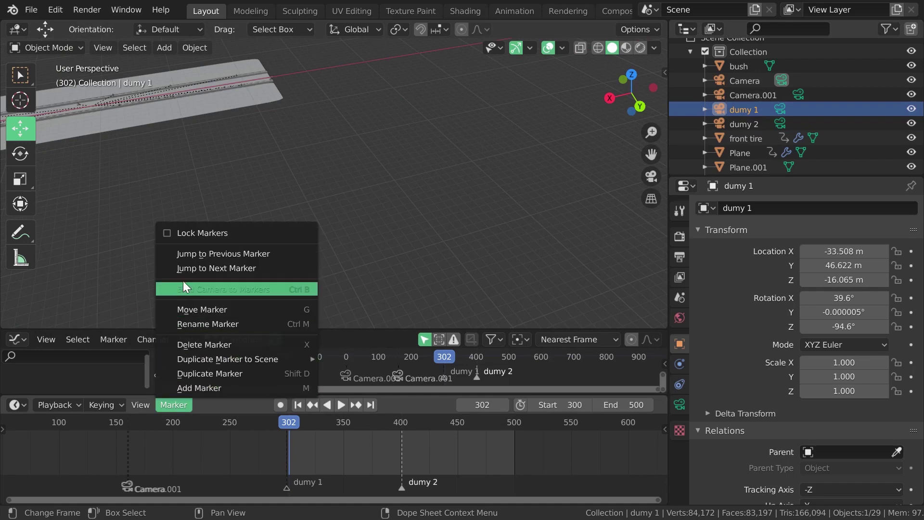
{"action": "left_click", "coordinate": [247, 288]}
{"action": "key", "text": "KP_0"}
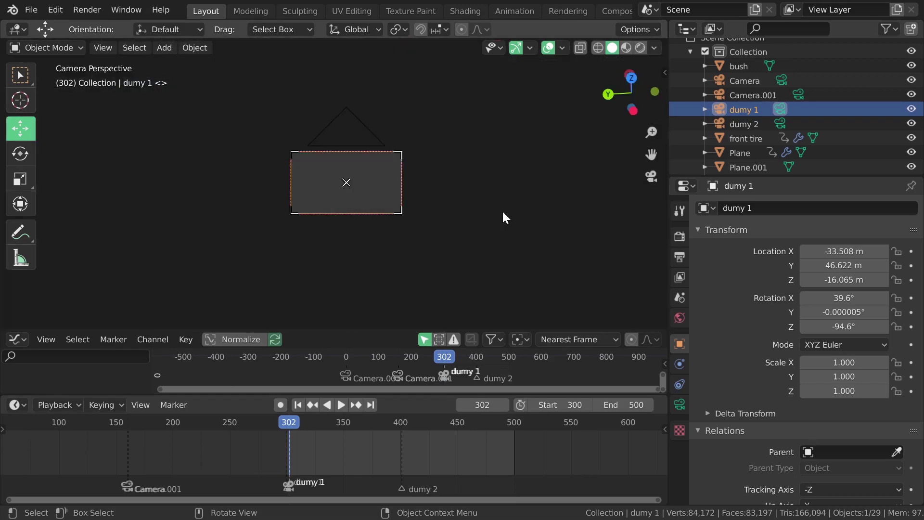
{"action": "scroll", "coordinate": [428, 243], "scroll_direction": "up", "scroll_amount": 5}
{"action": "scroll", "coordinate": [431, 226], "scroll_direction": "down", "scroll_amount": 5}
{"action": "scroll", "coordinate": [430, 235], "scroll_direction": "up", "scroll_amount": 3}
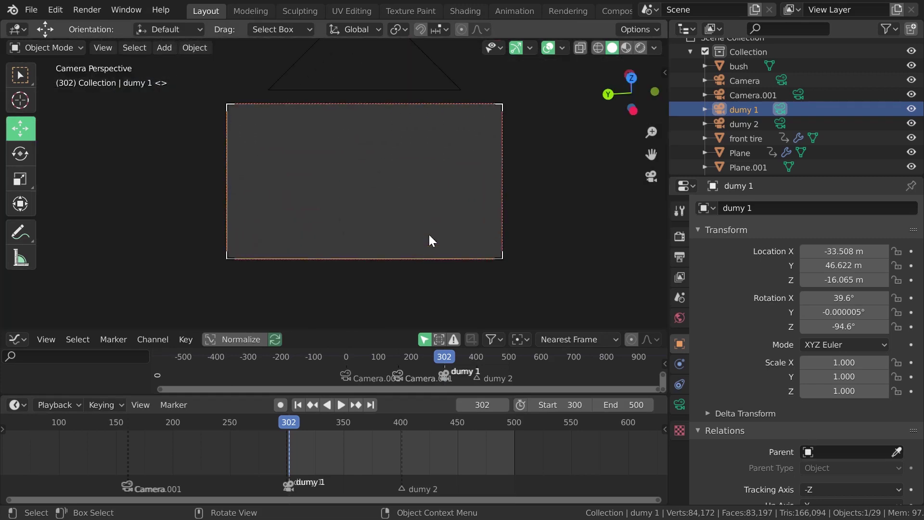
At frame 357, align the dumy 1 camera to a new viewing angle.
{"action": "left_click_drag", "start_coordinate": [296, 432], "coordinate": [352, 427]}
{"action": "mouse_move", "coordinate": [448, 179]}
{"action": "middle_mouse_down"}
{"action": "mouse_move", "coordinate": [429, 262]}
{"action": "mouse_move", "coordinate": [451, 237]}
{"action": "mouse_move", "coordinate": [480, 235]}
{"action": "mouse_move", "coordinate": [419, 264]}
{"action": "mouse_move", "coordinate": [339, 225]}
{"action": "mouse_move", "coordinate": [364, 225]}
{"action": "middle_mouse_up"}
{"action": "mouse_move", "coordinate": [417, 263]}
{"action": "middle_mouse_down"}
{"action": "mouse_move", "coordinate": [470, 223]}
{"action": "mouse_move", "coordinate": [458, 218]}
{"action": "mouse_move", "coordinate": [462, 228]}
{"action": "middle_mouse_up"}
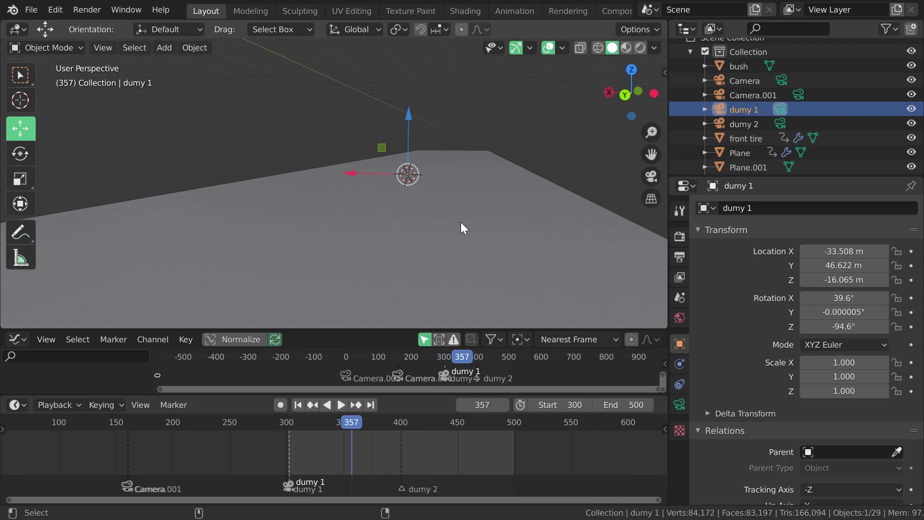
{"action": "key", "text": "ctrl+alt+KP_0"}
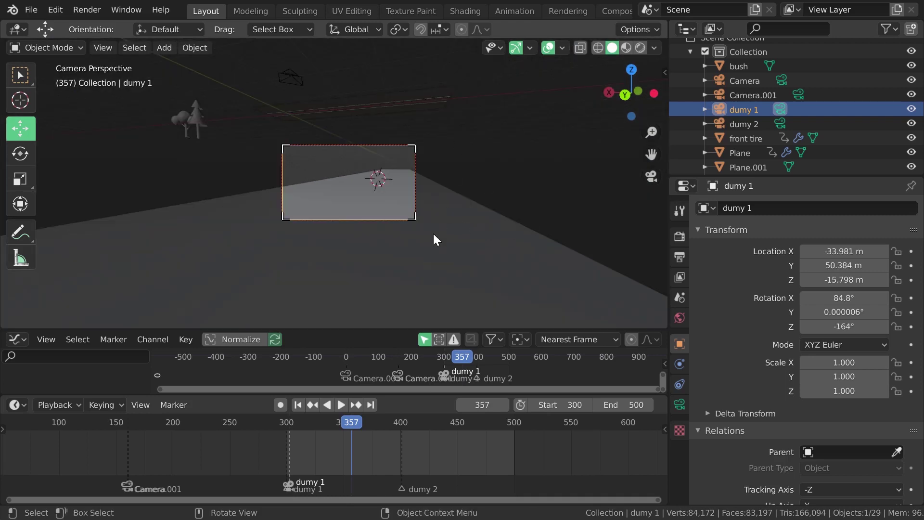
Turn dumy 1 about Z, move it 5.21 m along Y and raise it 2.16 m.
{"action": "mouse_move", "coordinate": [462, 239]}
{"action": "middle_mouse_down"}
{"action": "mouse_move", "coordinate": [367, 264]}
{"action": "mouse_move", "coordinate": [421, 284]}
{"action": "mouse_move", "coordinate": [413, 231]}
{"action": "mouse_move", "coordinate": [404, 244]}
{"action": "mouse_move", "coordinate": [381, 231]}
{"action": "mouse_move", "coordinate": [361, 196]}
{"action": "mouse_move", "coordinate": [289, 184]}
{"action": "mouse_move", "coordinate": [218, 144]}
{"action": "middle_mouse_up"}
{"action": "key", "text": "r"}
{"action": "key", "text": "z"}
{"action": "left_click", "coordinate": [391, 243]}
{"action": "key", "text": "g"}
{"action": "key", "text": "y"}
{"action": "left_click", "coordinate": [283, 201]}
{"action": "key", "text": "g"}
{"action": "key", "text": "z"}
{"action": "left_click", "coordinate": [237, 127]}
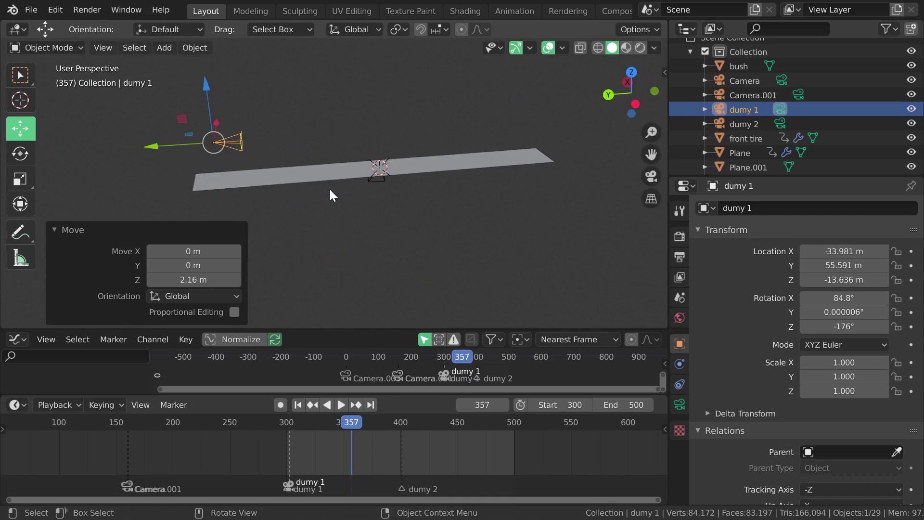
Nudge the dumy 1 camera slightly while looking through it.
{"action": "scroll", "coordinate": [367, 211], "scroll_direction": "up", "scroll_amount": 2}
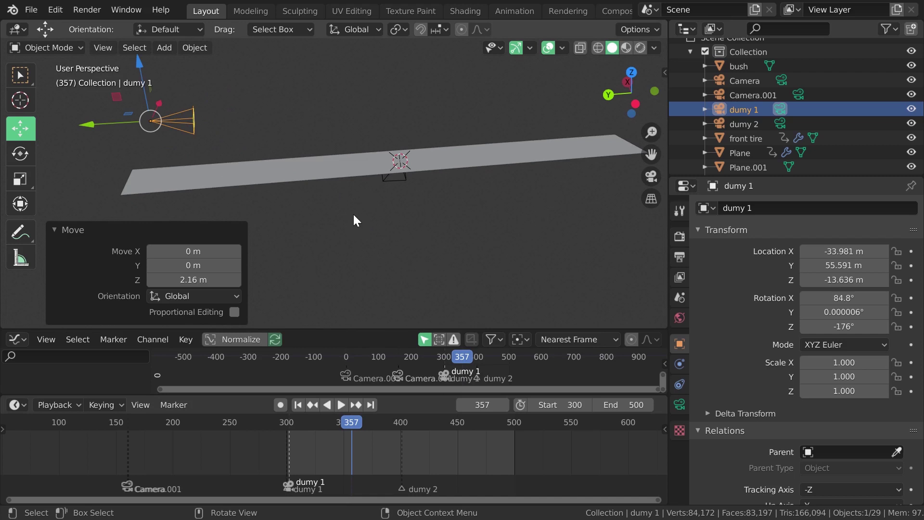
{"action": "key", "text": "KP_0"}
{"action": "scroll", "coordinate": [353, 215], "scroll_direction": "up", "scroll_amount": 1}
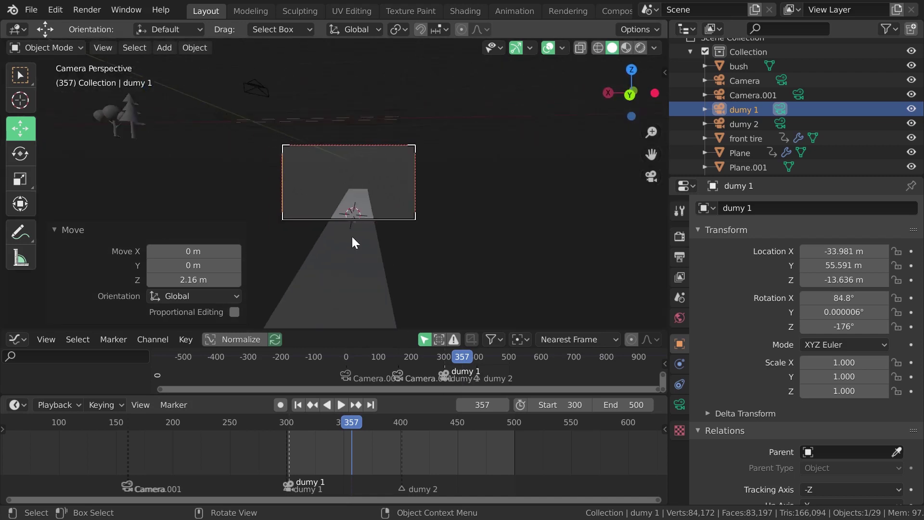
{"action": "scroll", "coordinate": [352, 235], "scroll_direction": "up", "scroll_amount": 3}
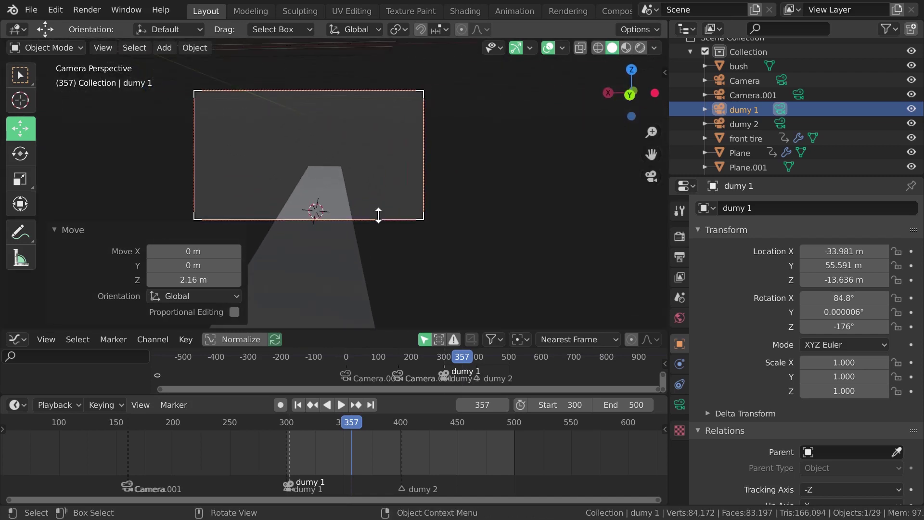
{"action": "key", "text": "g"}
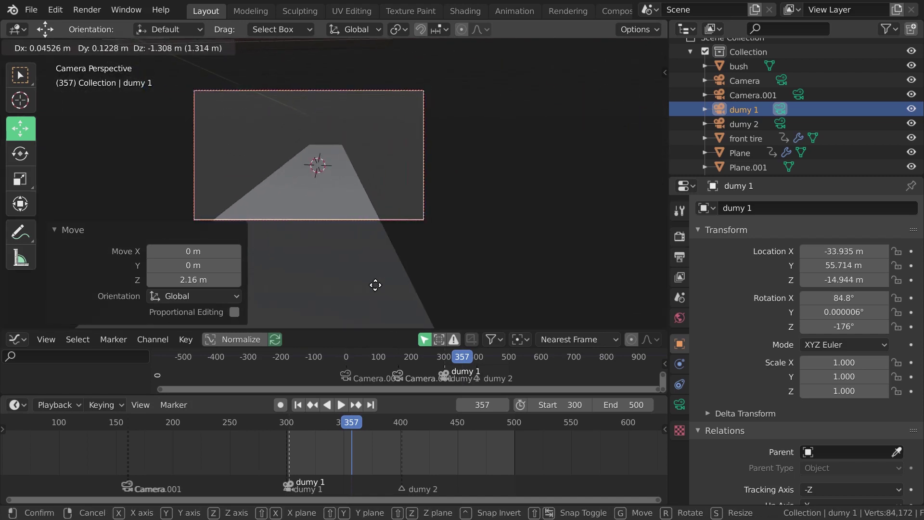
{"action": "left_click", "coordinate": [376, 283]}
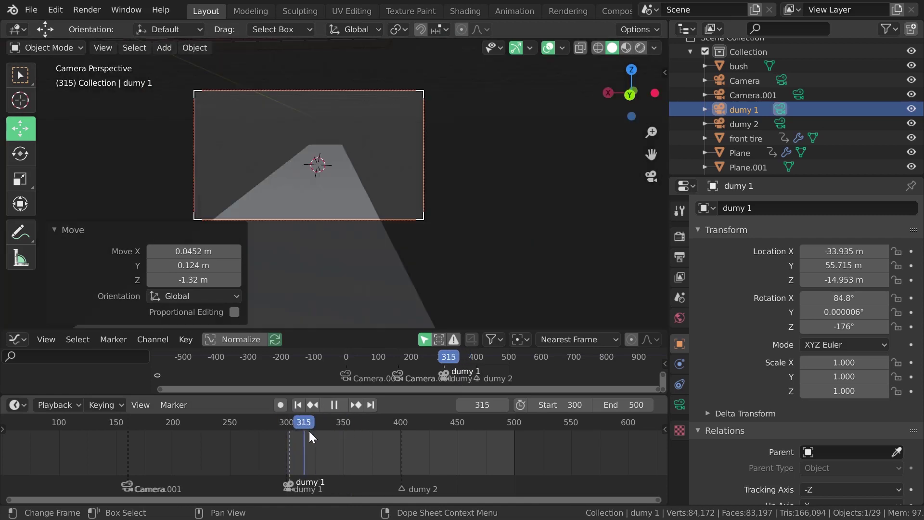
Preview the camera switch in playback, stopping at frame 403.
{"action": "key", "text": "space"}
{"action": "left_click_drag", "start_coordinate": [353, 431], "coordinate": [404, 443]}
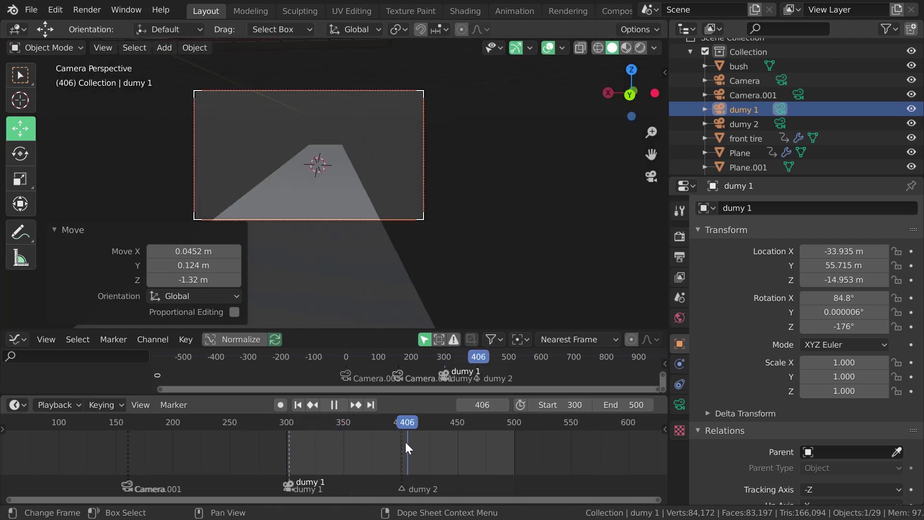
{"action": "key", "text": "space"}
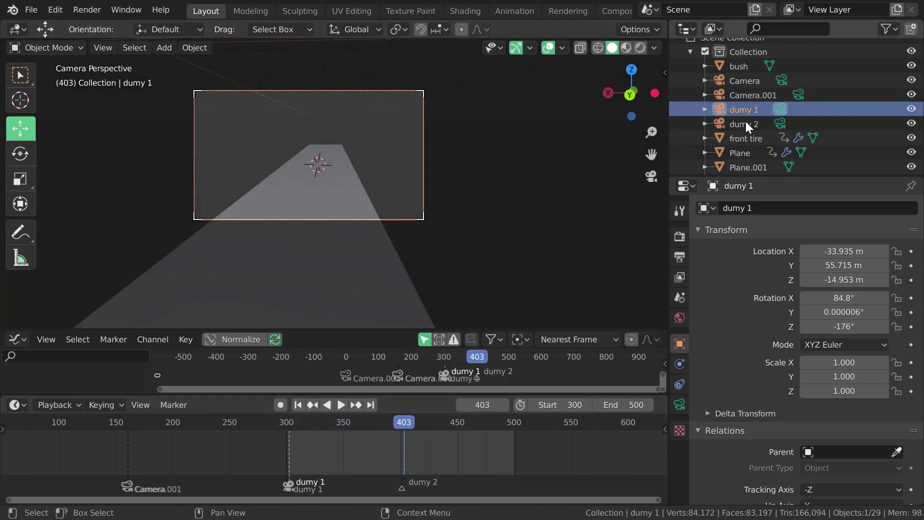
{"action": "left_click", "coordinate": [743, 123]}
Try a 90° Y rotation on dumy 2, then clear its rotation.
{"action": "key", "text": "ctrl+KP_0"}
{"action": "mouse_move", "coordinate": [324, 137]}
{"action": "middle_mouse_down"}
{"action": "mouse_move", "coordinate": [340, 191]}
{"action": "mouse_move", "coordinate": [365, 199]}
{"action": "mouse_move", "coordinate": [393, 193]}
{"action": "mouse_move", "coordinate": [386, 183]}
{"action": "mouse_move", "coordinate": [432, 203]}
{"action": "mouse_move", "coordinate": [375, 219]}
{"action": "mouse_move", "coordinate": [416, 212]}
{"action": "mouse_move", "coordinate": [400, 189]}
{"action": "mouse_move", "coordinate": [434, 201]}
{"action": "mouse_move", "coordinate": [418, 203]}
{"action": "middle_mouse_up"}
{"action": "type", "text": "r"}
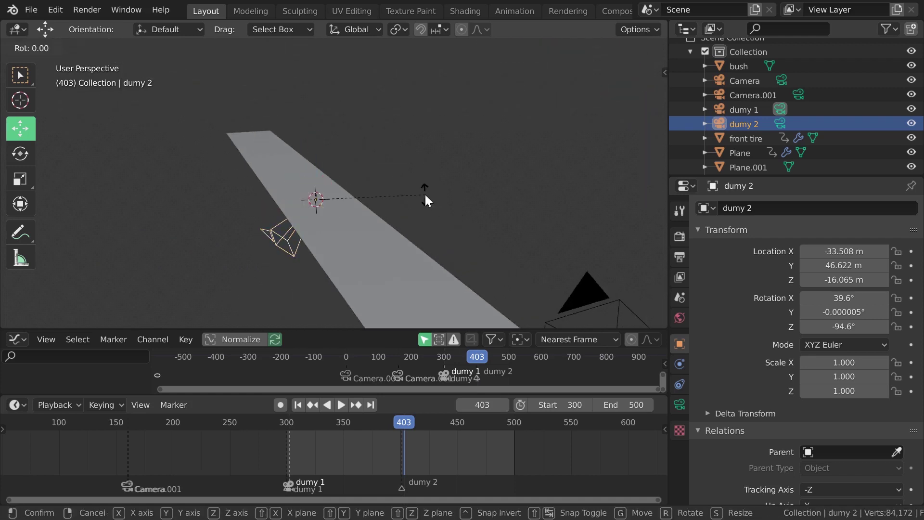
{"action": "type", "text": "y90"}
{"action": "key", "text": "Return"}
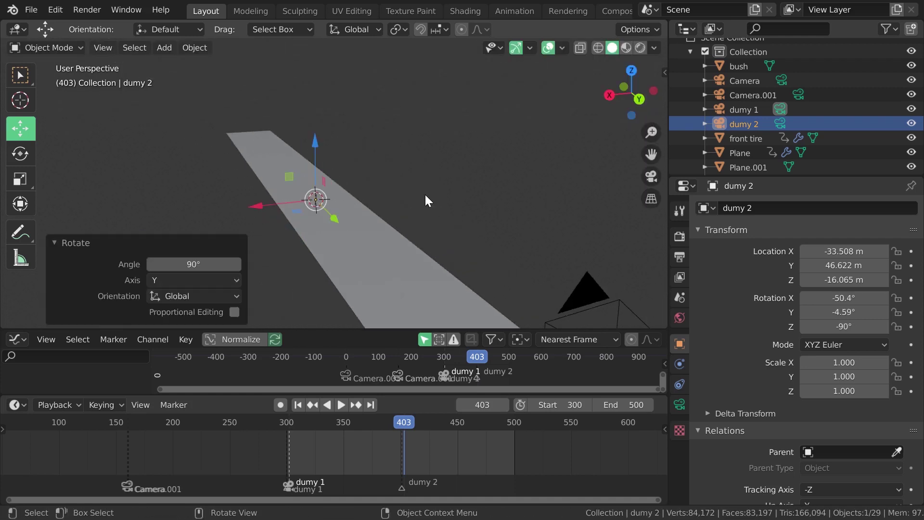
{"action": "mouse_move", "coordinate": [425, 193]}
{"action": "middle_mouse_down"}
{"action": "mouse_move", "coordinate": [424, 146]}
{"action": "mouse_move", "coordinate": [402, 184]}
{"action": "mouse_move", "coordinate": [426, 194]}
{"action": "mouse_move", "coordinate": [415, 213]}
{"action": "mouse_move", "coordinate": [430, 216]}
{"action": "middle_mouse_up"}
{"action": "key", "text": "alt+r"}
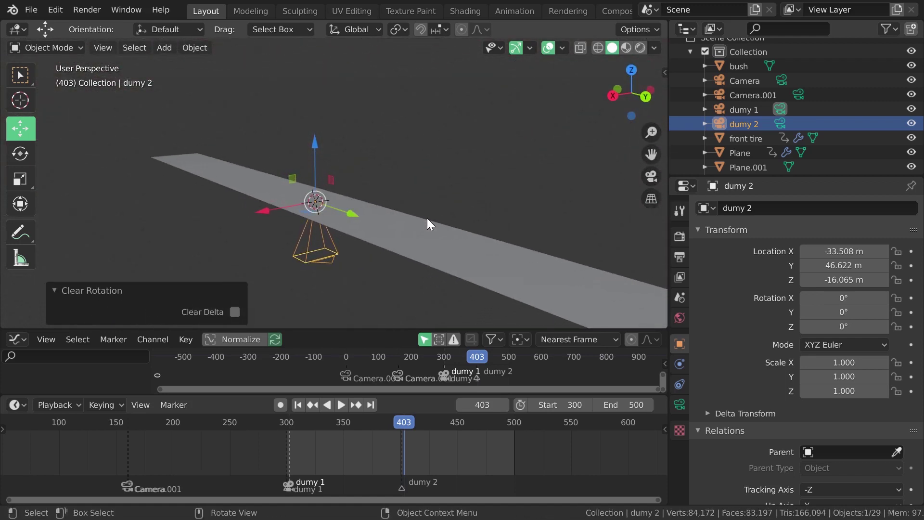
Rotate dumy 2 to 270° about Z and tilt it -90° about Y.
{"action": "type", "text": "rz90"}
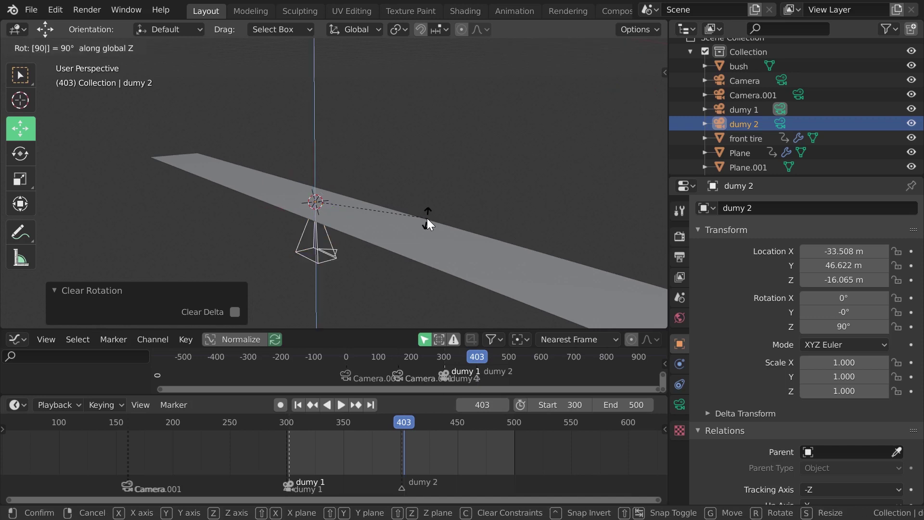
{"action": "key", "text": "Return"}
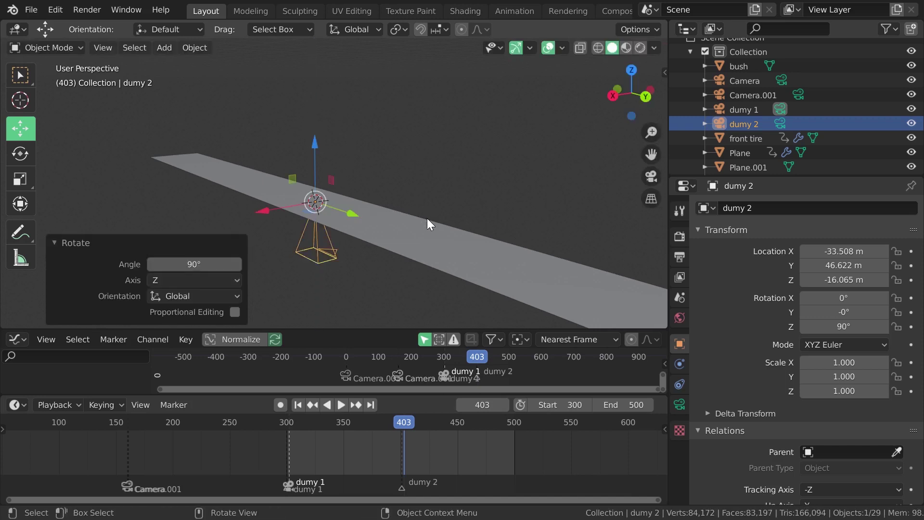
{"action": "type", "text": "rz9"}
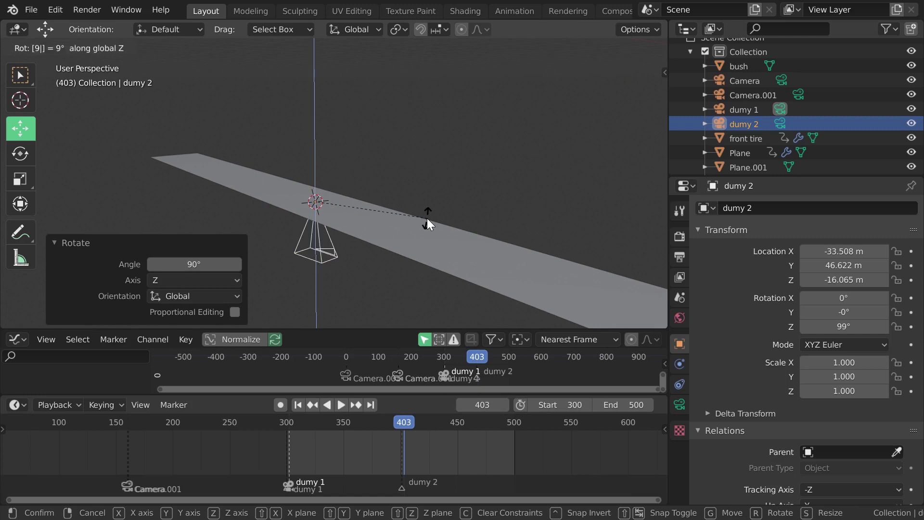
{"action": "type", "text": "0"}
{"action": "key", "text": "Return"}
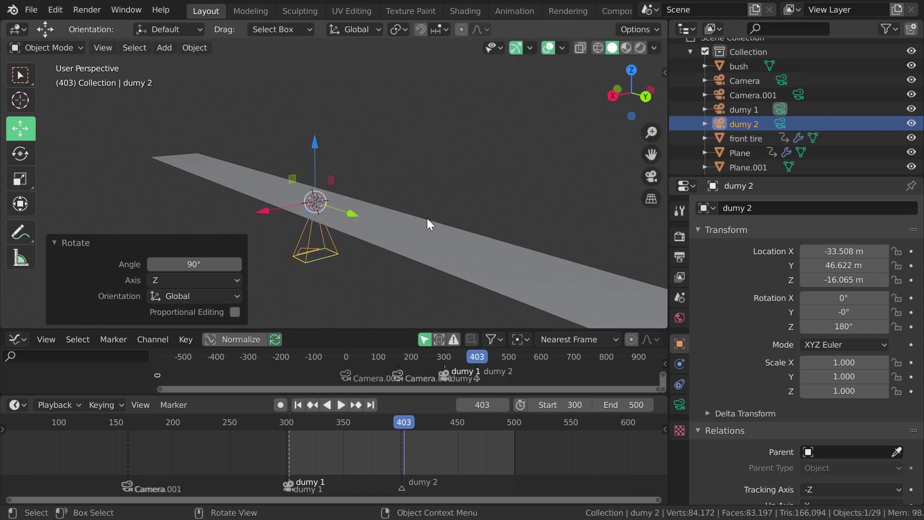
{"action": "type", "text": "rz90"}
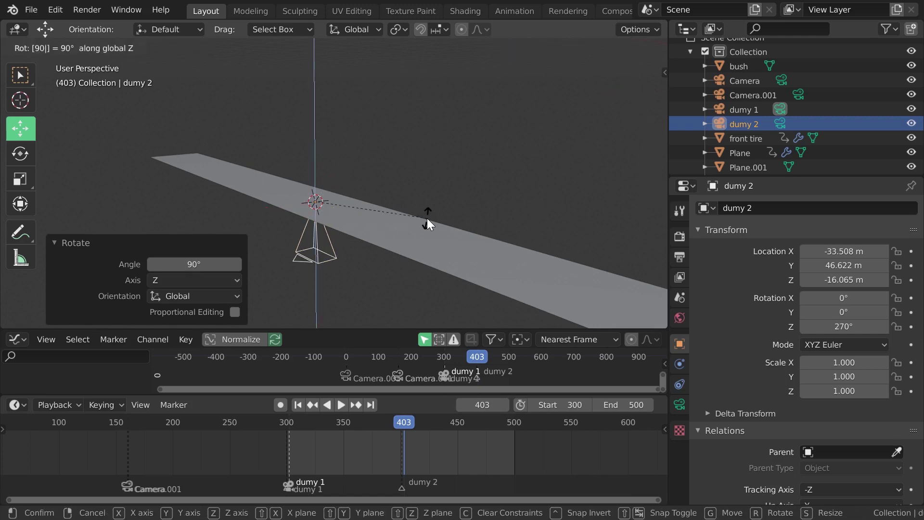
{"action": "key", "text": "Return"}
{"action": "key", "text": "r"}
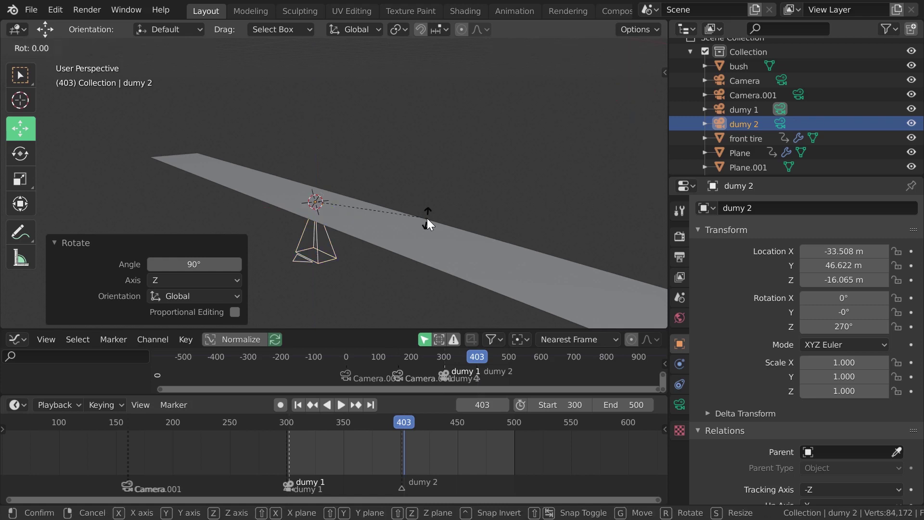
{"action": "type", "text": "y"}
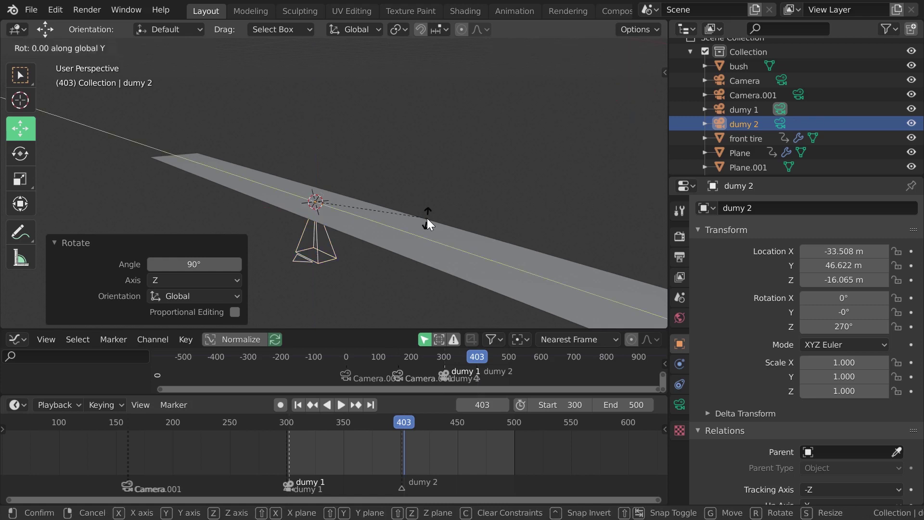
{"action": "type", "text": "-90"}
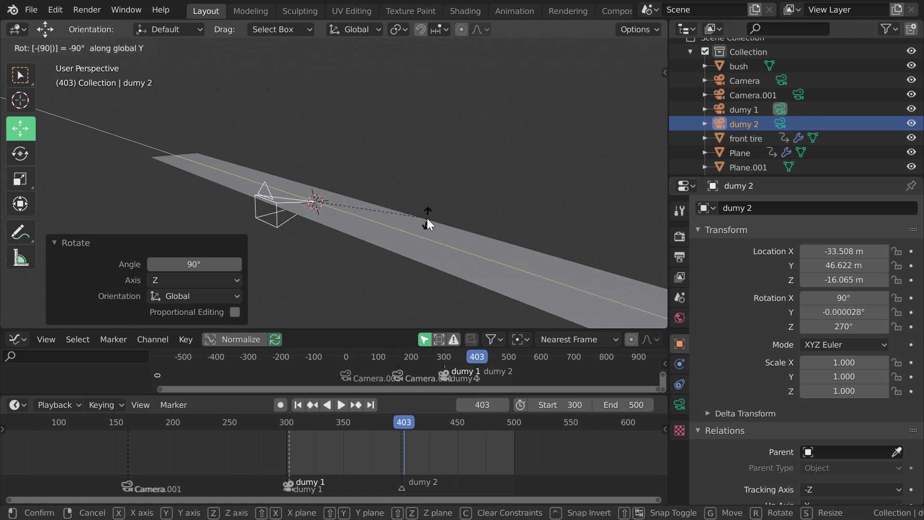
{"action": "key", "text": "Return"}
Shift dumy 2 6.62 m along X and raise it 1.41 m.
{"action": "middle_click_drag", "start_coordinate": [375, 246], "coordinate": [295, 222]}
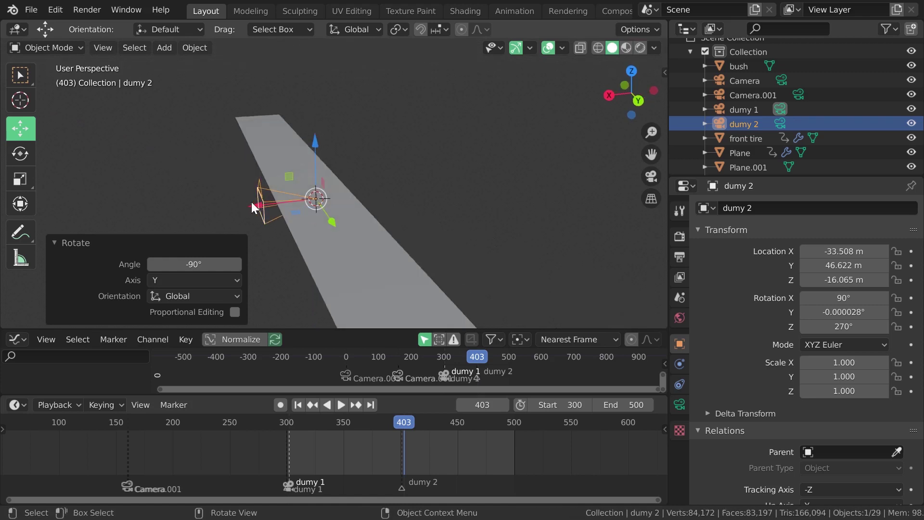
{"action": "key", "text": "g"}
{"action": "key", "text": "x"}
{"action": "left_click", "coordinate": [447, 208]}
{"action": "middle_click_drag", "start_coordinate": [448, 209], "coordinate": [531, 172]}
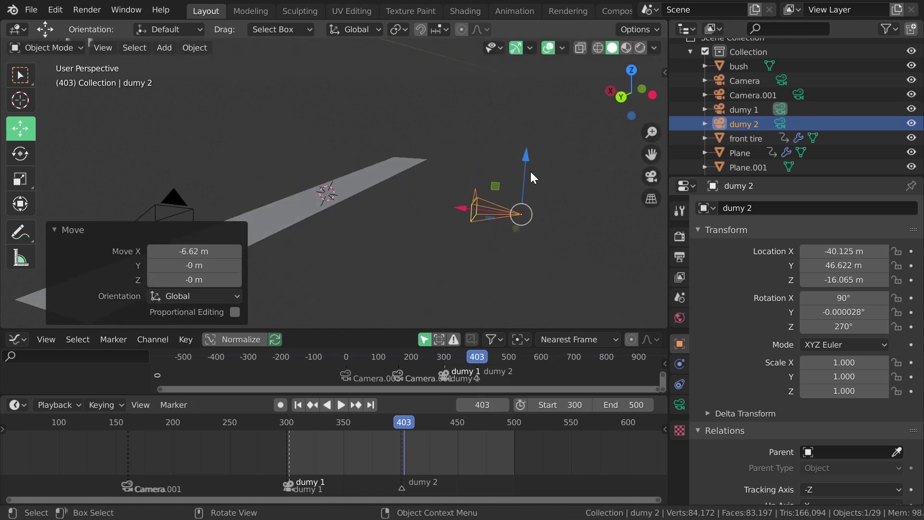
{"action": "key", "text": "g"}
{"action": "key", "text": "z"}
{"action": "left_click", "coordinate": [522, 124]}
{"action": "middle_click_drag", "start_coordinate": [522, 124], "coordinate": [446, 228]}
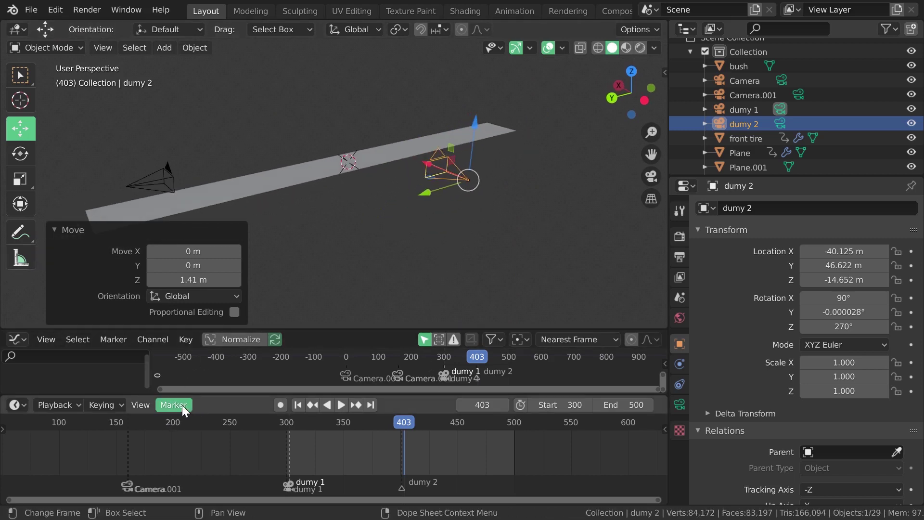
Bind the dumy 2 camera to its timeline marker.
{"action": "left_click", "coordinate": [168, 403]}
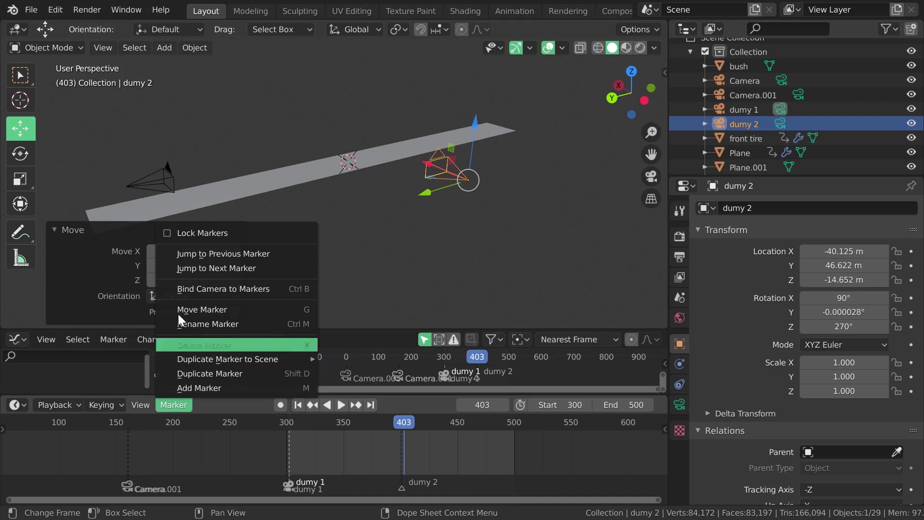
{"action": "left_click", "coordinate": [261, 290]}
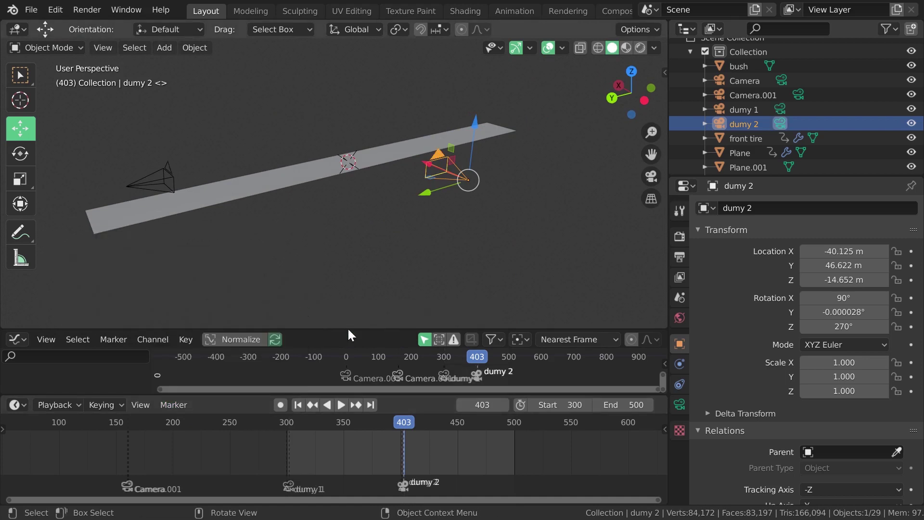
{"action": "key", "text": "space"}
{"action": "left_click", "coordinate": [286, 429]}
{"action": "key", "text": "space"}
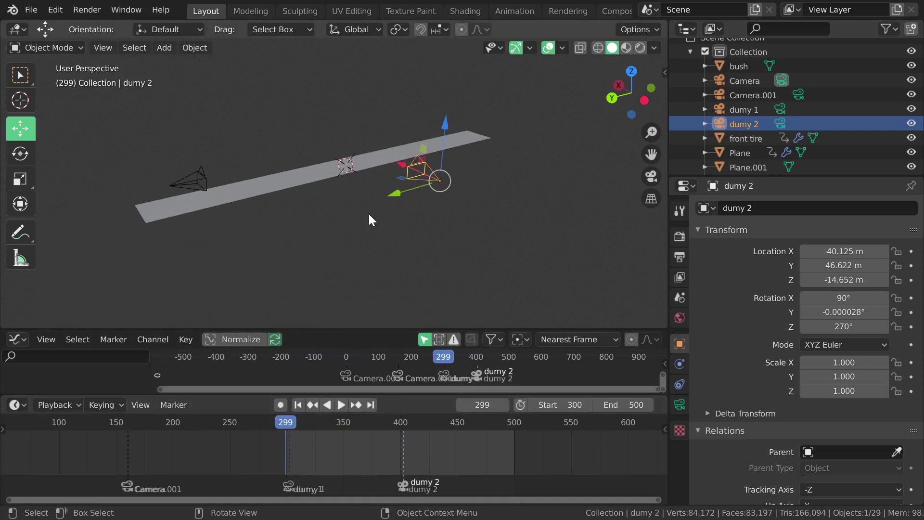
{"action": "key", "text": "KP_0"}
Play back through the camera view to watch the switch, stopping at frame 329.
{"action": "scroll", "coordinate": [369, 215], "scroll_direction": "up", "scroll_amount": 5}
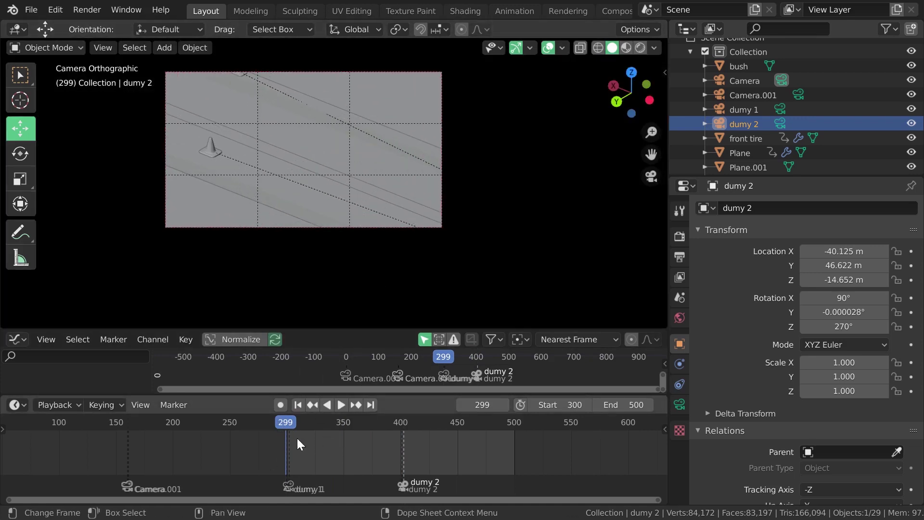
{"action": "scroll", "coordinate": [412, 446], "scroll_direction": "down", "scroll_amount": 3}
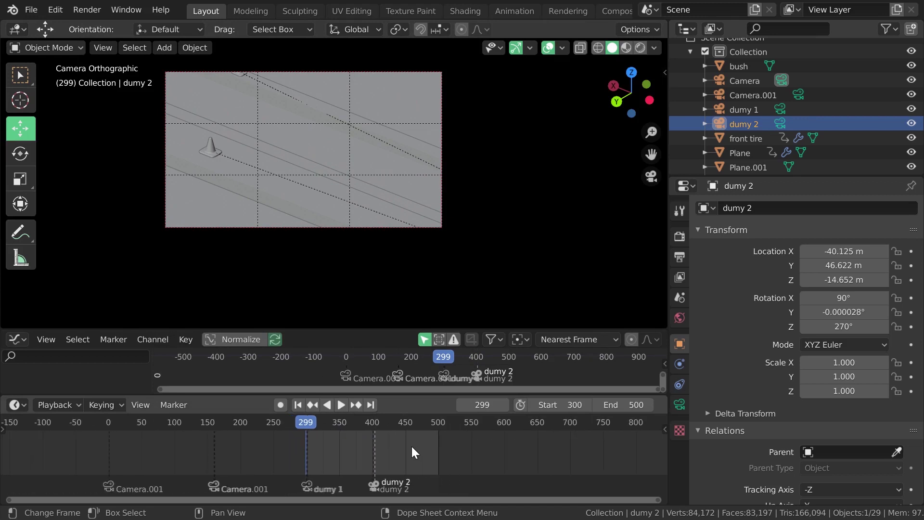
{"action": "key", "text": "space"}
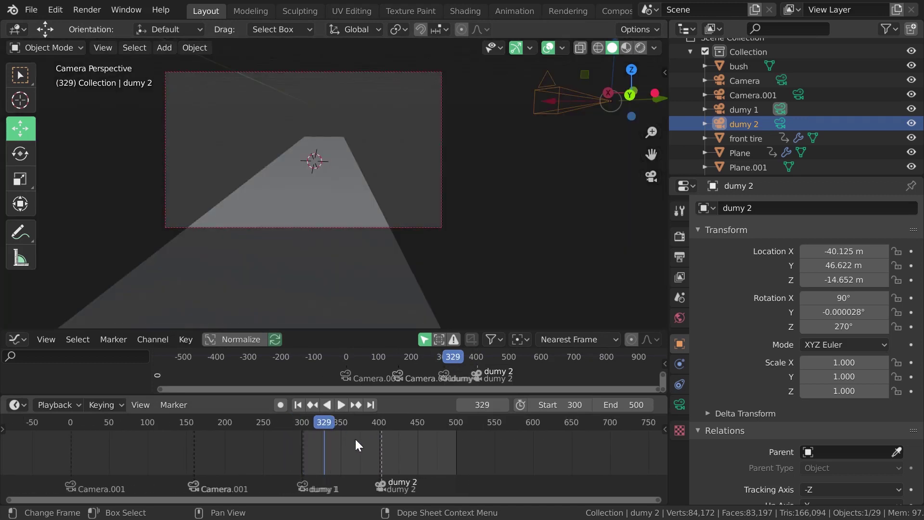
{"action": "key", "text": "space"}
{"action": "scroll", "coordinate": [349, 440], "scroll_direction": "up", "scroll_amount": 2}
{"action": "scroll", "coordinate": [332, 450], "scroll_direction": "up", "scroll_amount": 2}
Move the dumy 1 marker to about frame 341 and preview the camera cuts.
{"action": "left_click_drag", "start_coordinate": [286, 490], "coordinate": [317, 491]}
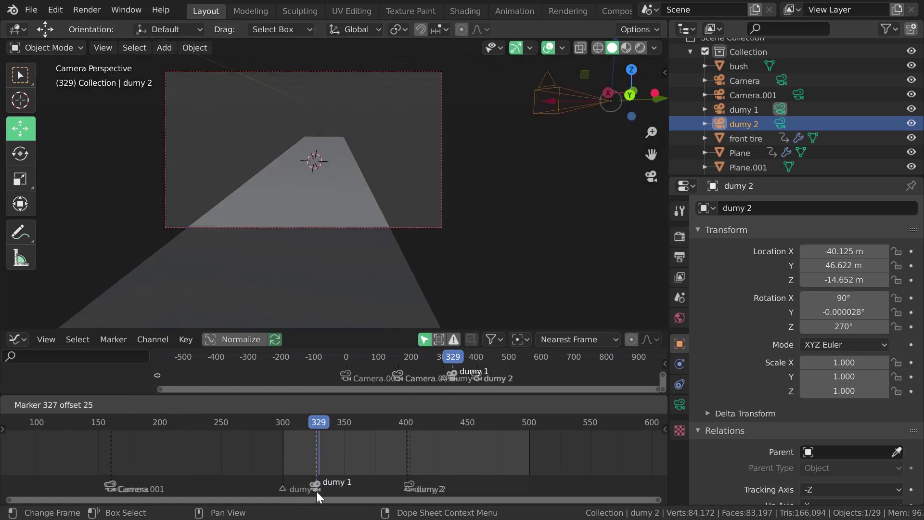
{"action": "mouse_move", "coordinate": [324, 423]}
{"action": "left_mouse_down"}
{"action": "mouse_move", "coordinate": [315, 427]}
{"action": "mouse_move", "coordinate": [336, 428]}
{"action": "left_mouse_up"}
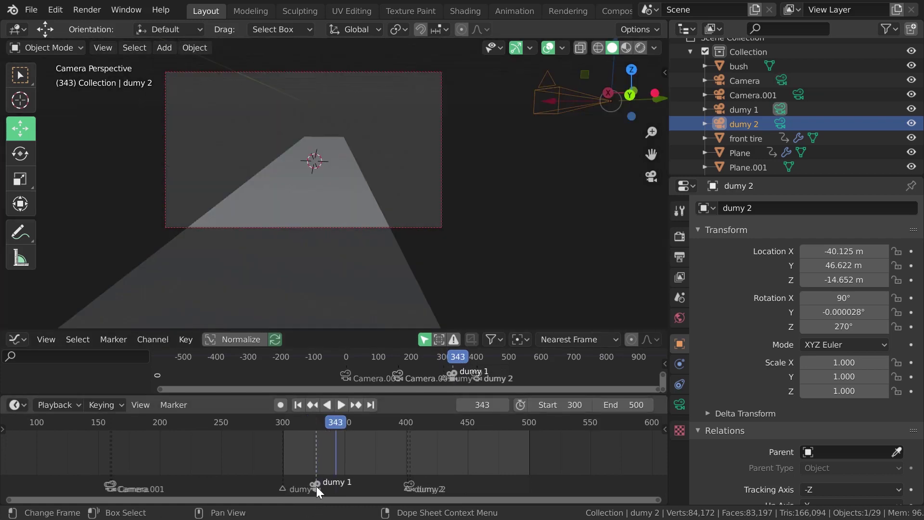
{"action": "left_click_drag", "start_coordinate": [316, 485], "coordinate": [336, 486]}
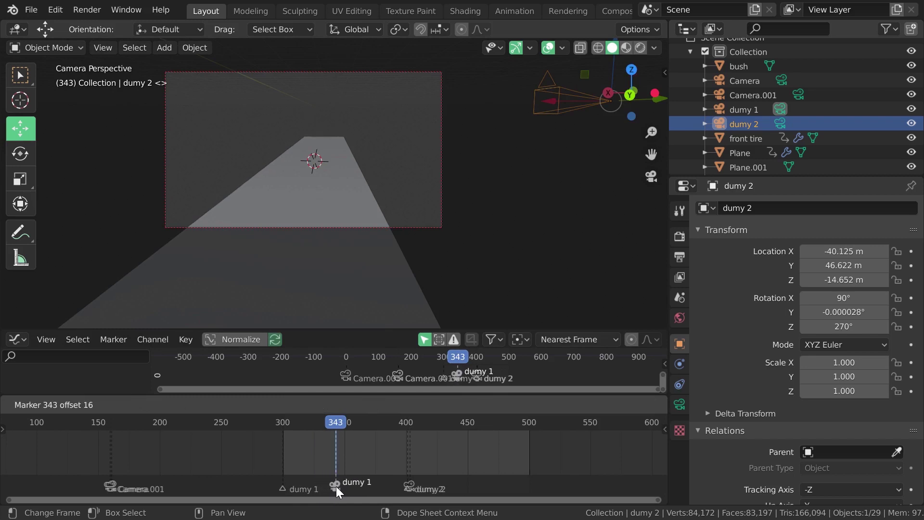
{"action": "key", "text": "space"}
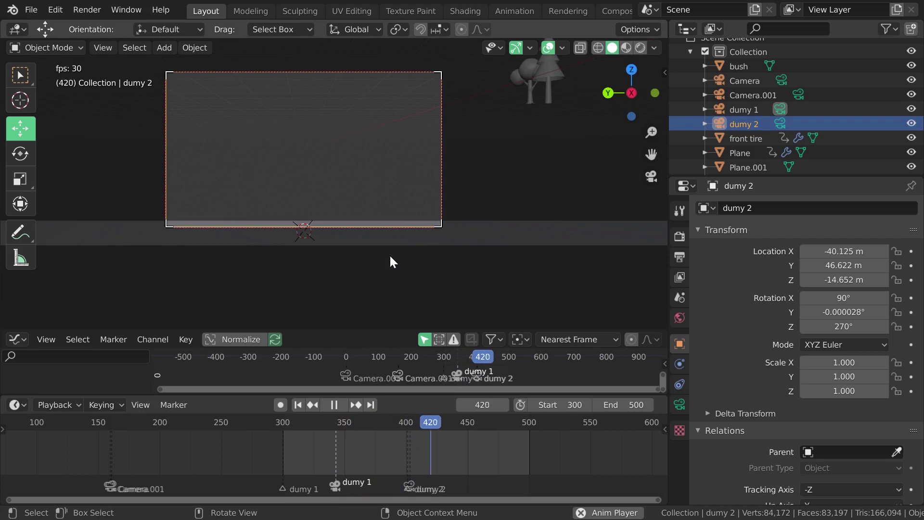
{"action": "key", "text": "space"}
{"action": "mouse_move", "coordinate": [407, 423]}
{"action": "left_mouse_down"}
{"action": "mouse_move", "coordinate": [346, 436]}
{"action": "mouse_move", "coordinate": [411, 439]}
{"action": "mouse_move", "coordinate": [332, 440]}
{"action": "left_mouse_up"}
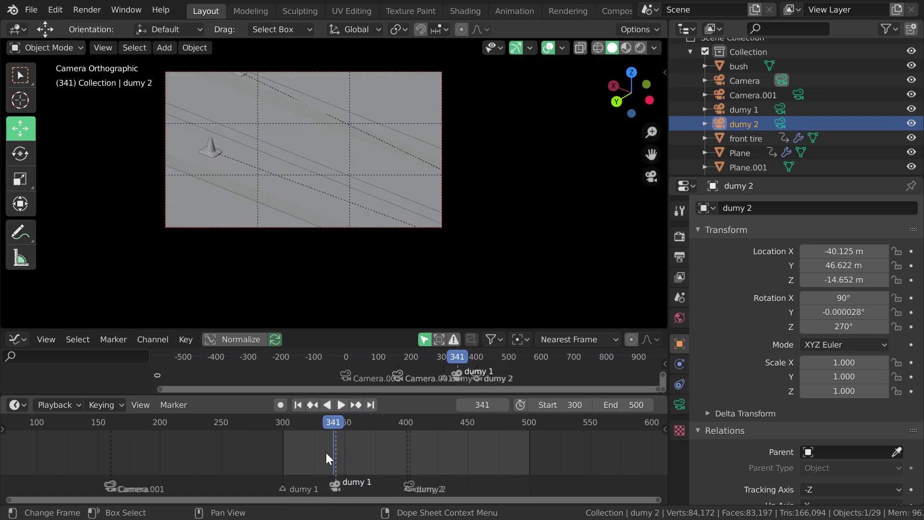
{"action": "scroll", "coordinate": [326, 453], "scroll_direction": "up", "scroll_amount": 2}
{"action": "scroll", "coordinate": [314, 454], "scroll_direction": "up", "scroll_amount": 1}
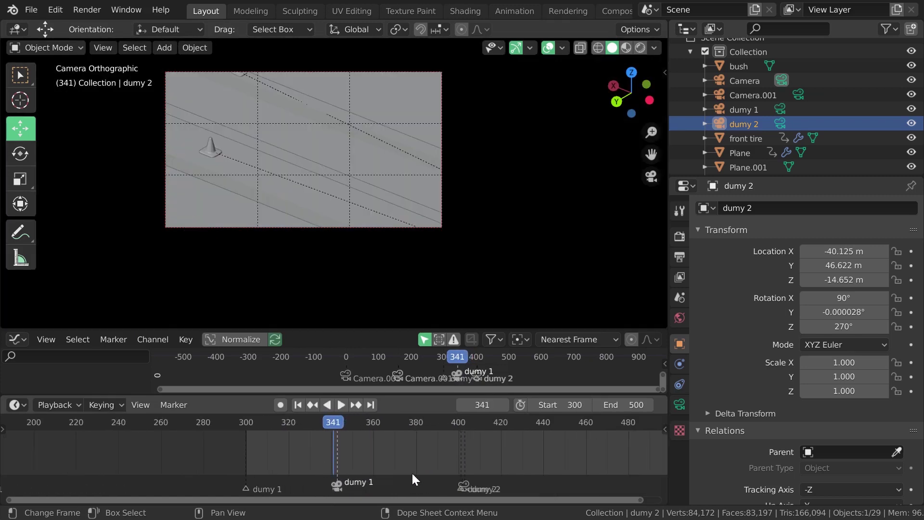
{"action": "scroll", "coordinate": [379, 476], "scroll_direction": "down", "scroll_amount": 2}
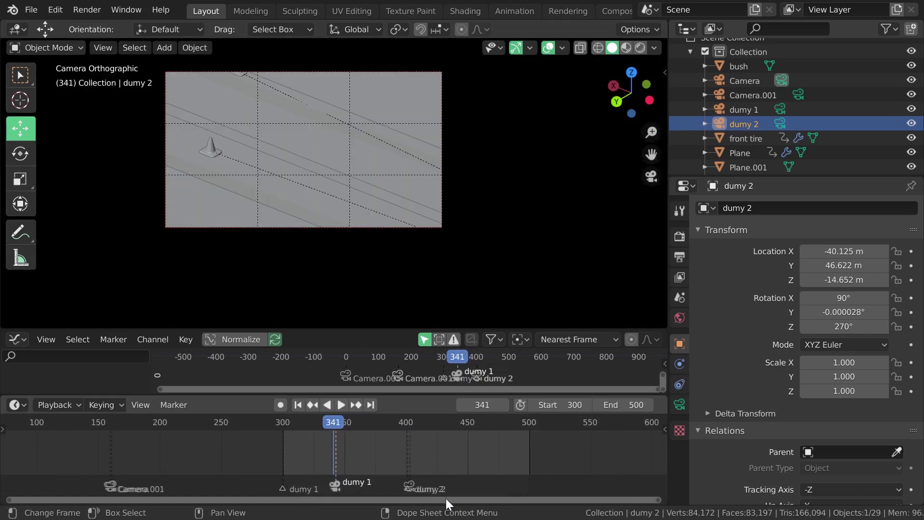
Select the dumy 1 marker and delete it.
{"action": "key", "text": "x"}
{"action": "left_click", "coordinate": [425, 476]}
{"action": "left_click", "coordinate": [294, 492]}
{"action": "key", "text": "x"}
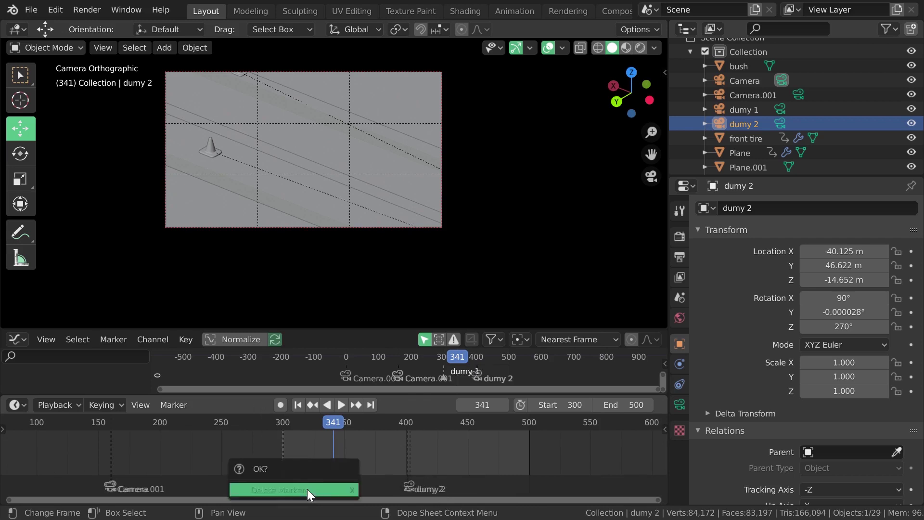